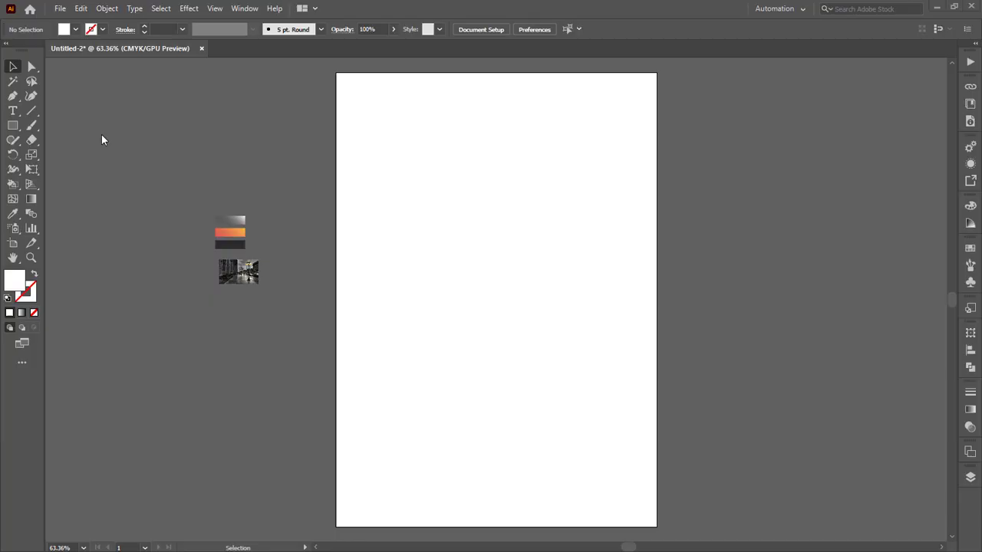
# Step: Draw a rectangle across the top of the page and fill it tan
pyautogui.click(13, 126)
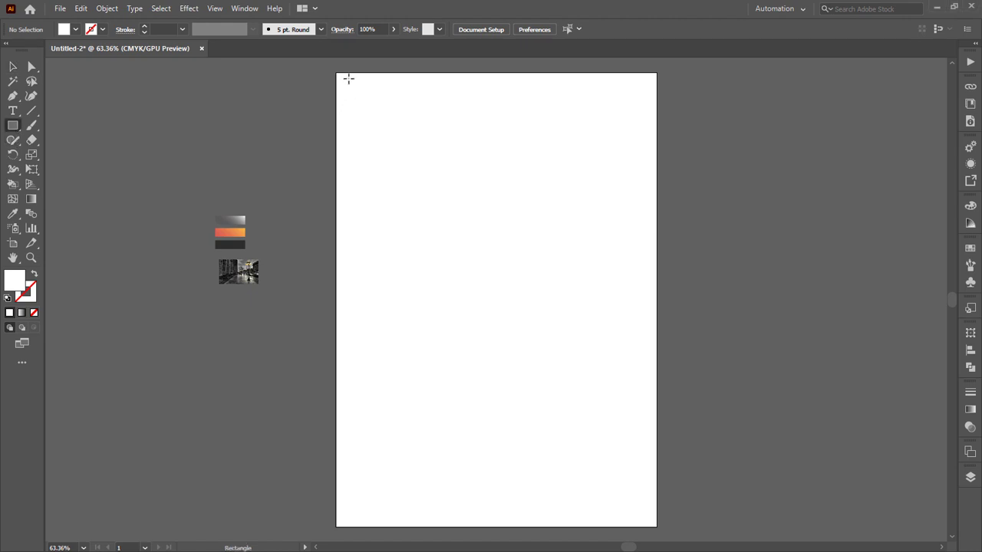
pyautogui.moveTo(334, 73); pyautogui.dragTo(657, 279)
pyautogui.click(76, 29)
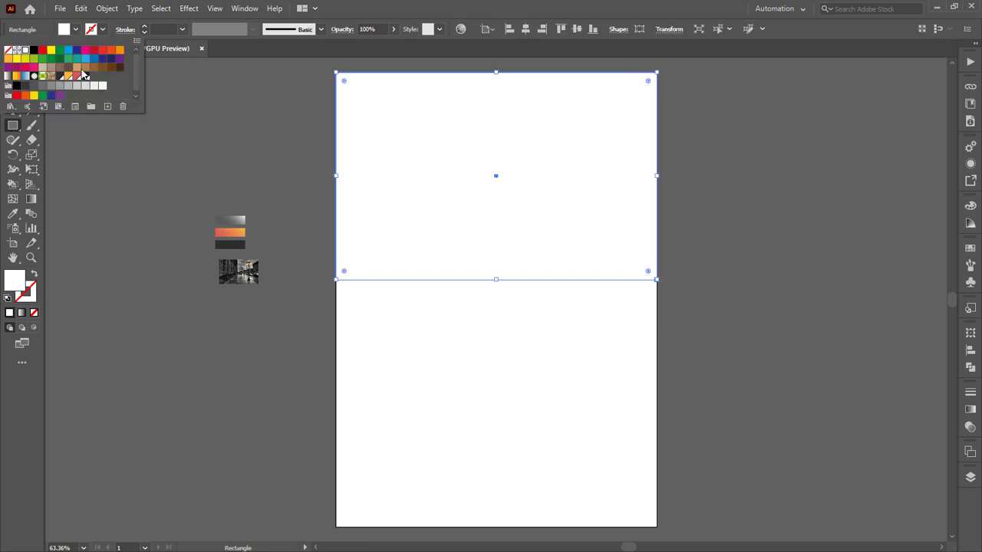
pyautogui.click(85, 74)
pyautogui.press('Escape')
pyautogui.click(13, 67)
# Step: Duplicate the tan block down and shrink the copy into a thin band at the page bottom
pyautogui.click(375, 312)
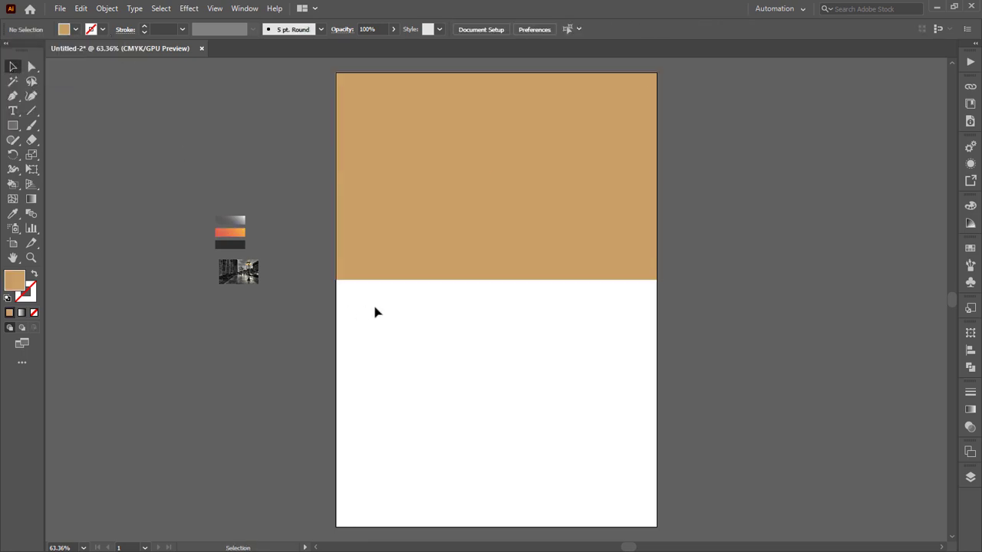
pyautogui.moveTo(504, 268); pyautogui.dragTo(503, 515)
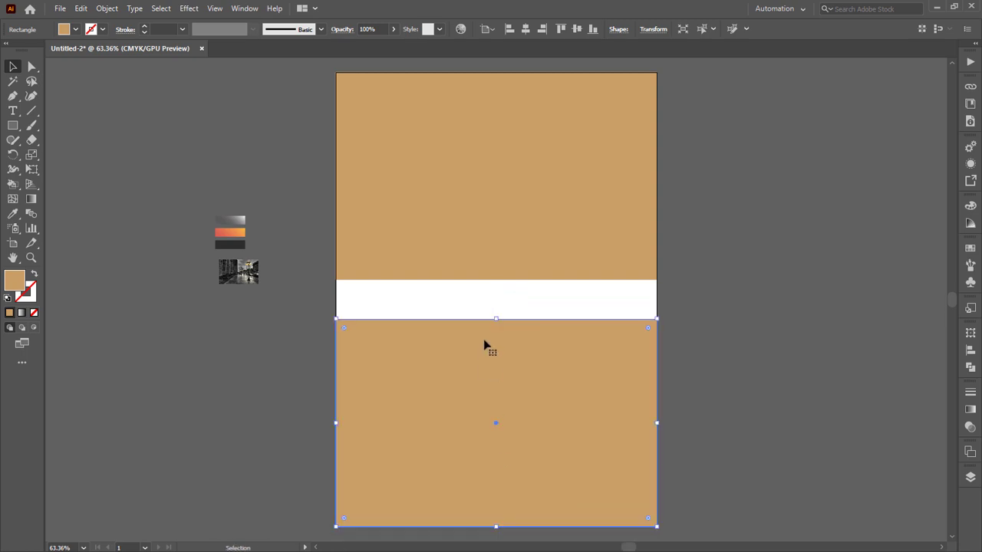
pyautogui.moveTo(496, 319); pyautogui.dragTo(490, 491)
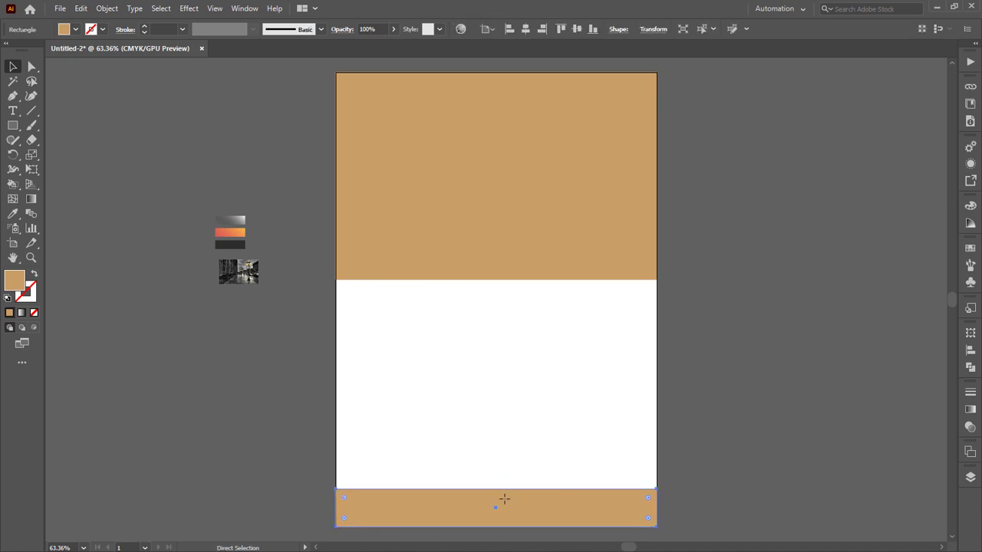
# Step: Make a shorter copy of the bottom band over its left part and fill it dark brown
pyautogui.moveTo(622, 508); pyautogui.dragTo(537, 511)
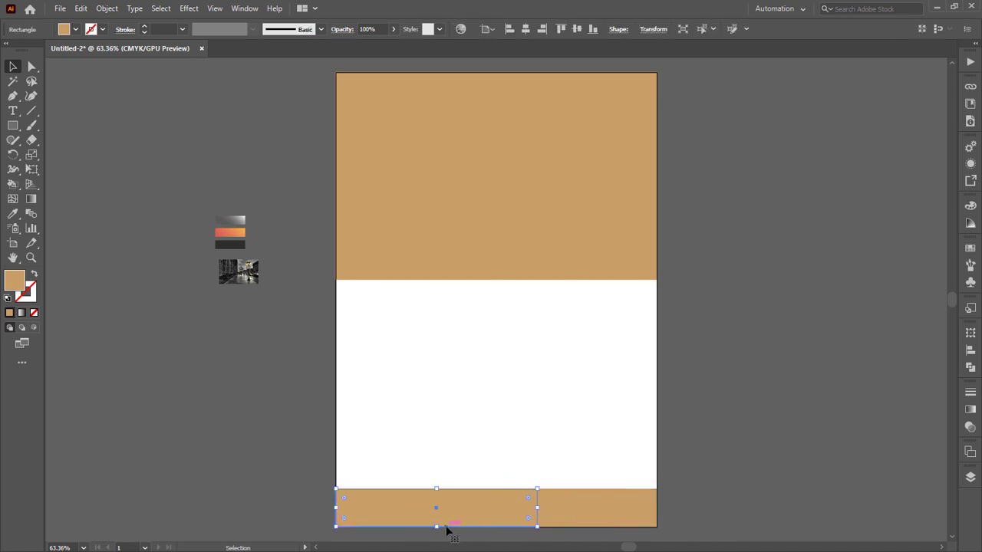
pyautogui.moveTo(436, 524); pyautogui.dragTo(436, 519)
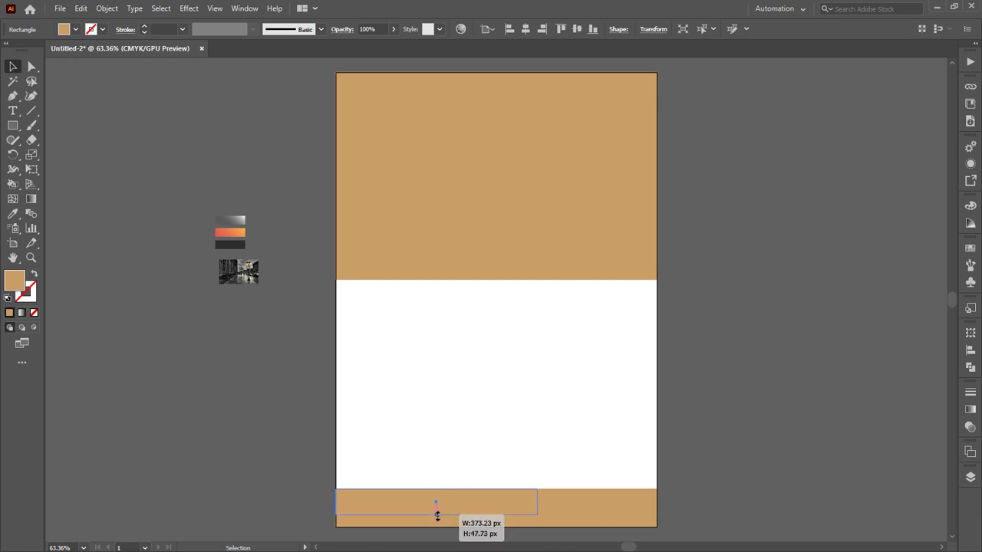
pyautogui.click(75, 30)
pyautogui.click(74, 63)
pyautogui.click(393, 442)
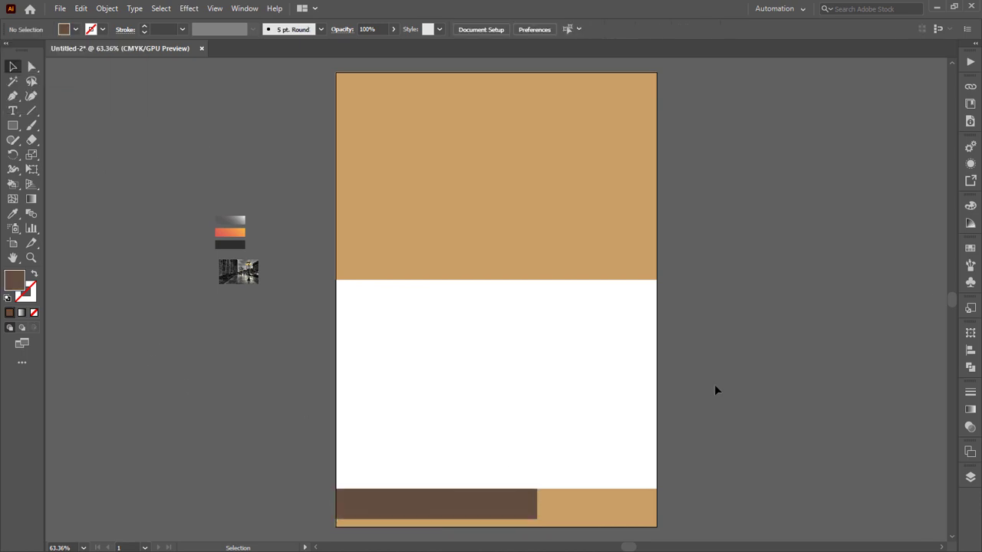
# Step: Resize a copy of the top block to the right side and fill it dark grey
pyautogui.click(472, 190)
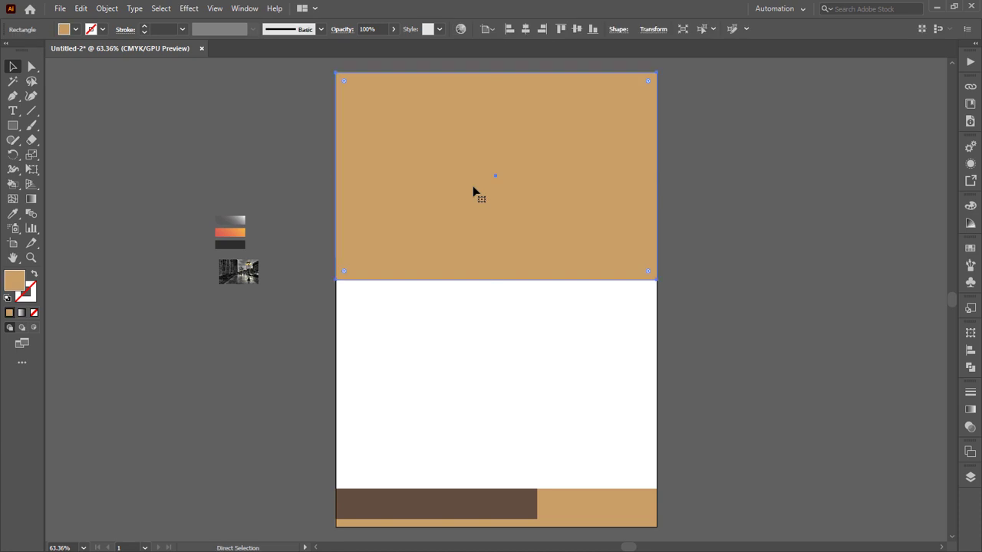
pyautogui.moveTo(336, 175); pyautogui.dragTo(539, 206)
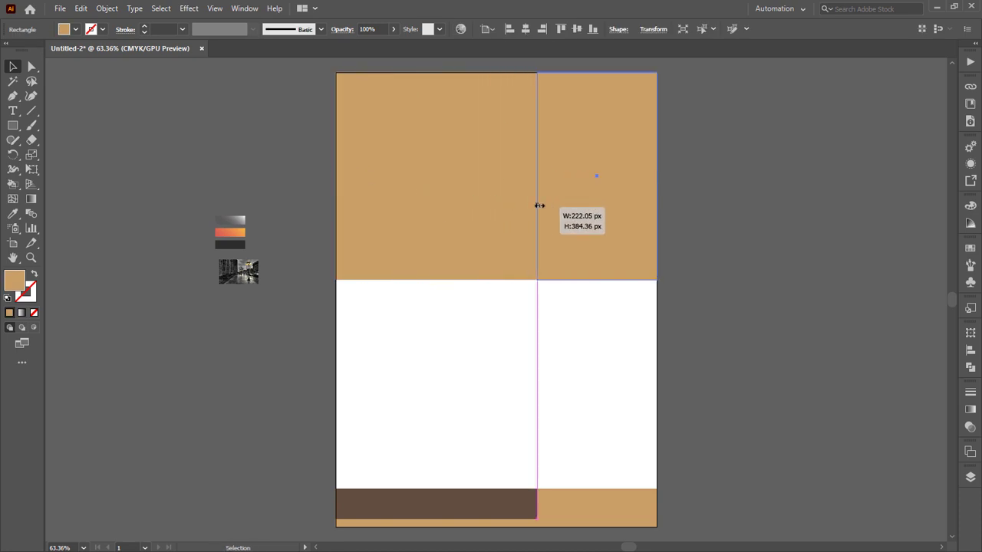
pyautogui.moveTo(539, 206); pyautogui.dragTo(540, 205)
pyautogui.click(69, 29)
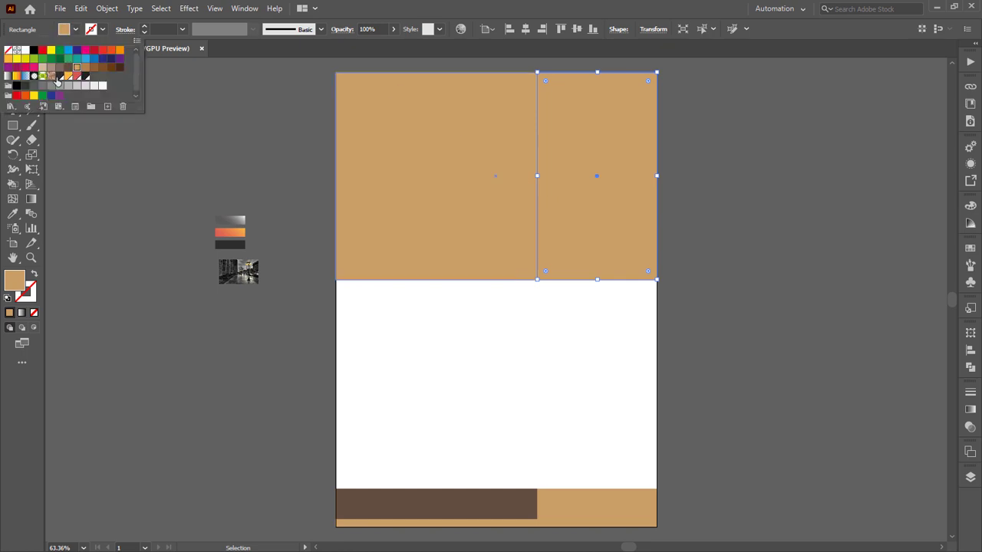
pyautogui.click(60, 81)
pyautogui.click(173, 300)
pyautogui.click(235, 420)
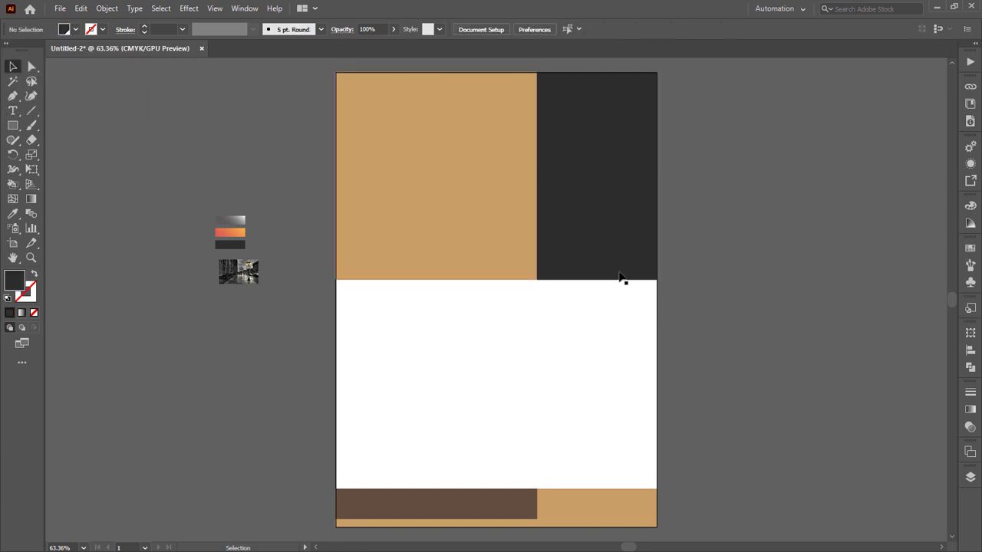
# Step: Duplicate the dark grey rectangle down and stretch it over the white middle area
pyautogui.click(602, 238)
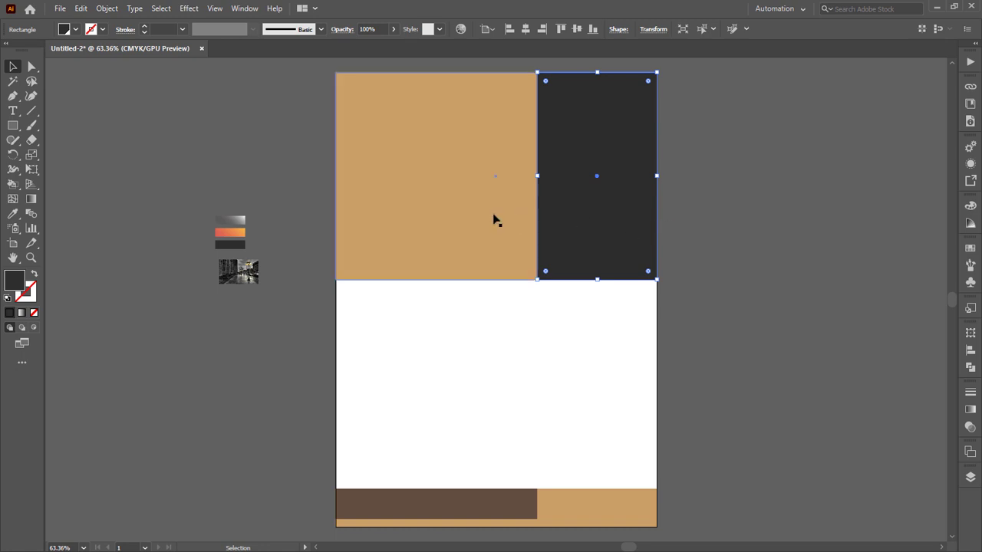
pyautogui.hotkey('ctrl', 'shift', 'a')
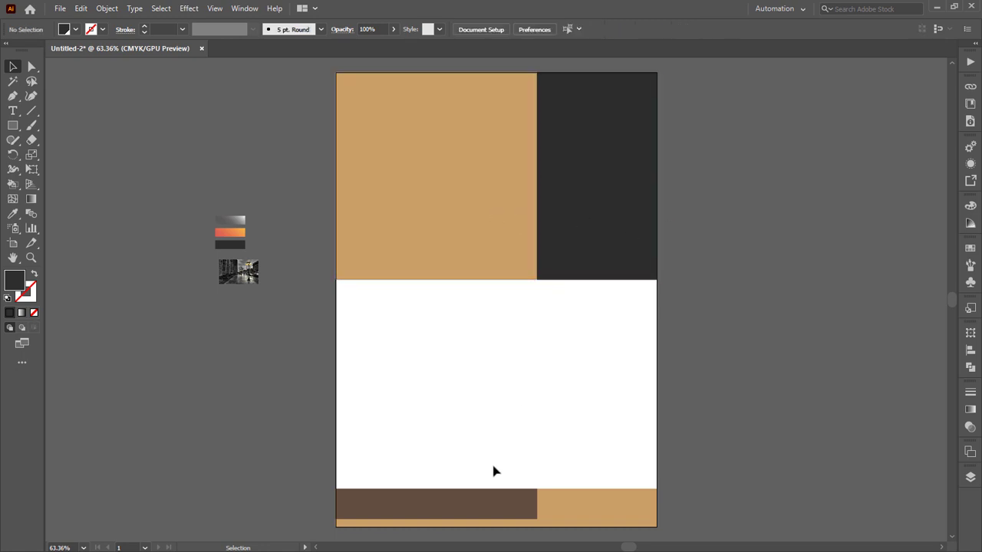
pyautogui.moveTo(602, 285)
pyautogui.mouseDown()
pyautogui.moveTo(602, 490)
pyautogui.moveTo(409, 466)
pyautogui.mouseUp()
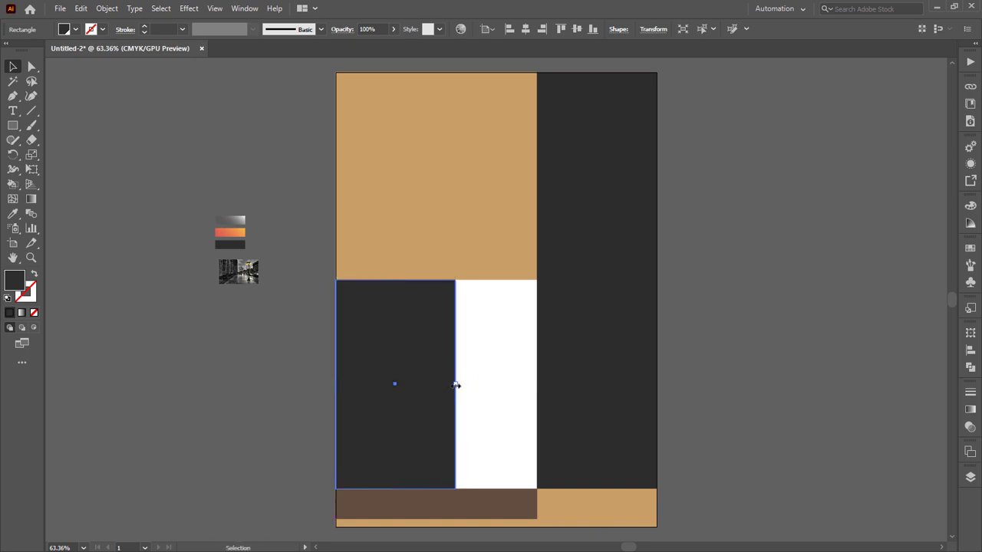
pyautogui.moveTo(455, 384); pyautogui.dragTo(536, 384)
pyautogui.click(706, 312)
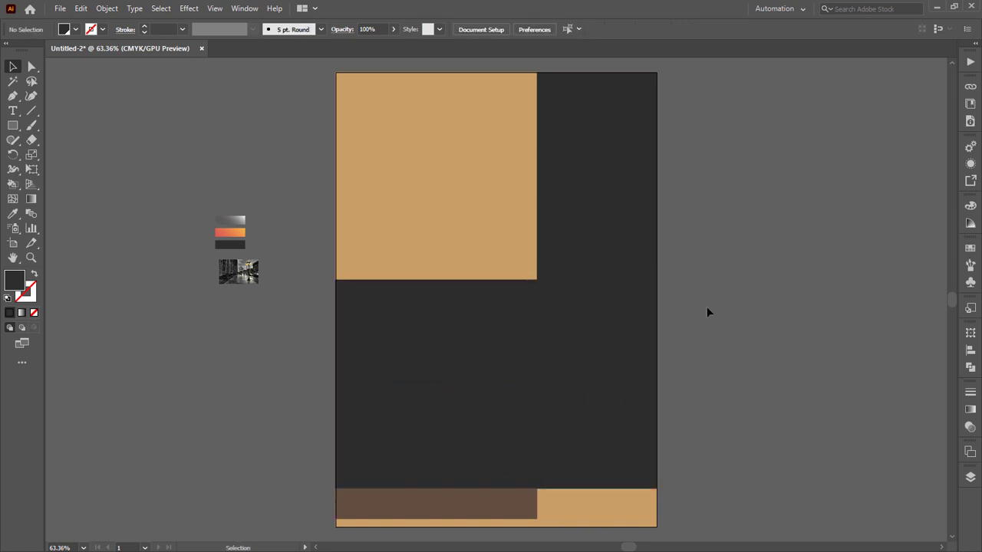
# Step: Narrow the top-right dark rectangle from its left edge
pyautogui.click(579, 210)
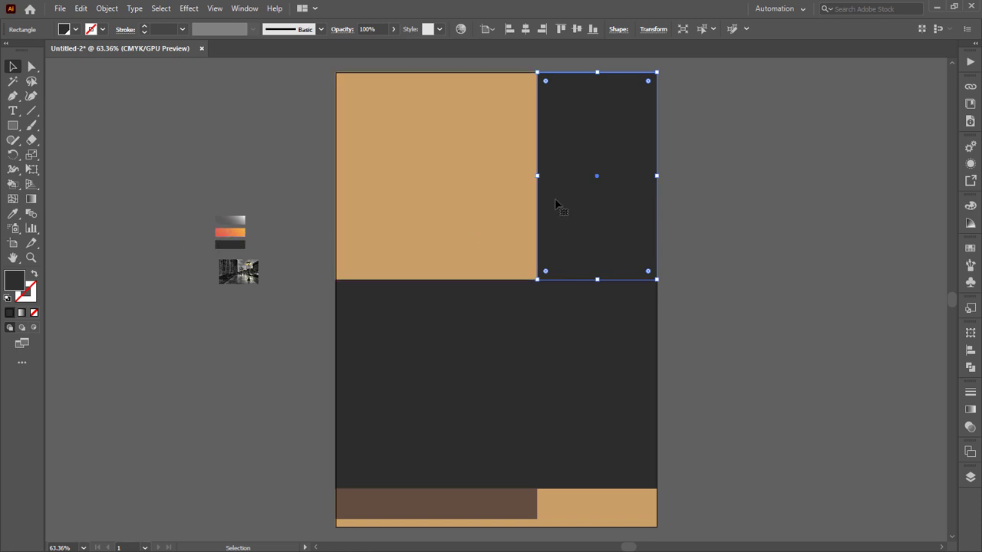
pyautogui.hotkey('ctrl', 'v')
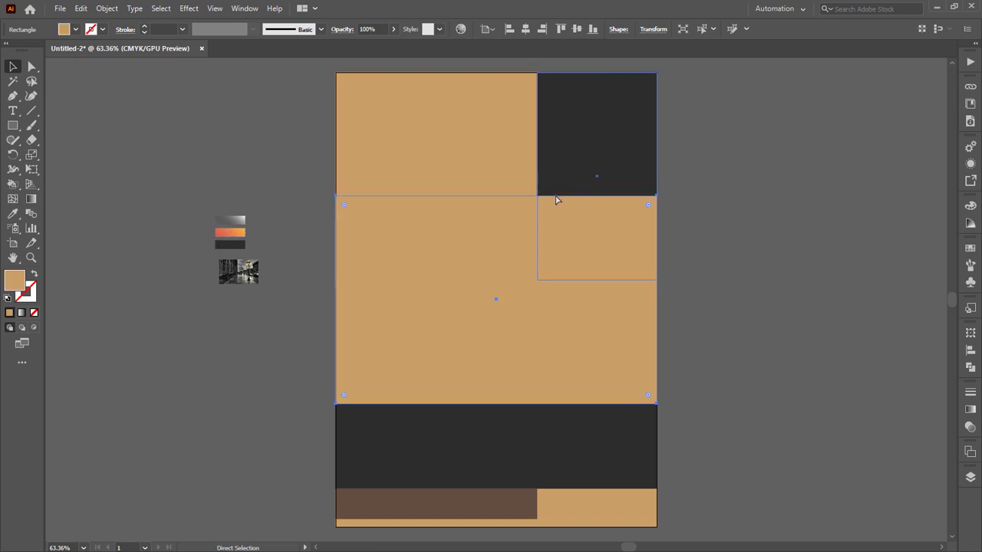
pyautogui.hotkey('ctrl', 'z')
pyautogui.moveTo(538, 176); pyautogui.dragTo(629, 182)
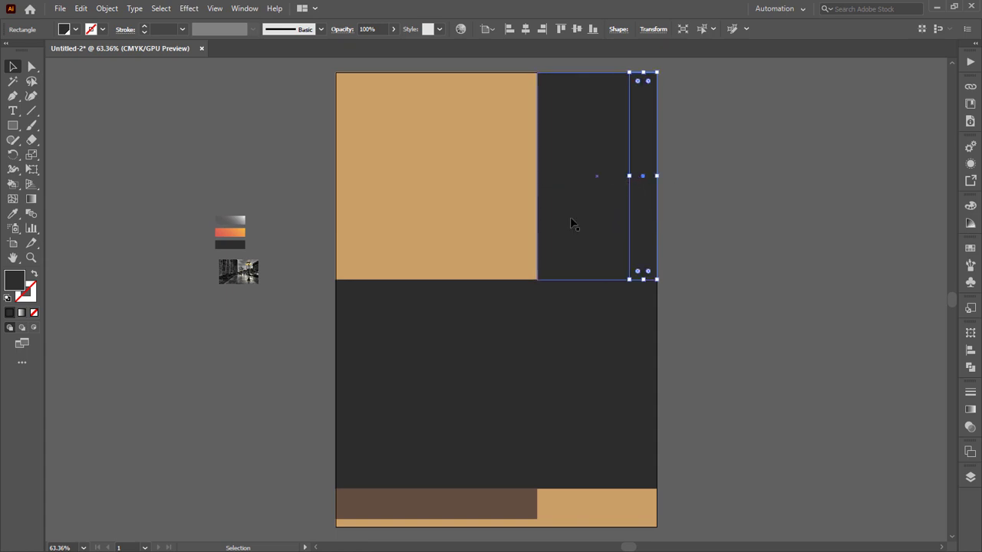
# Step: Apply the orange-red gradient to the upper-right rectangle, running horizontally
pyautogui.hotkey('ctrl', 'z')
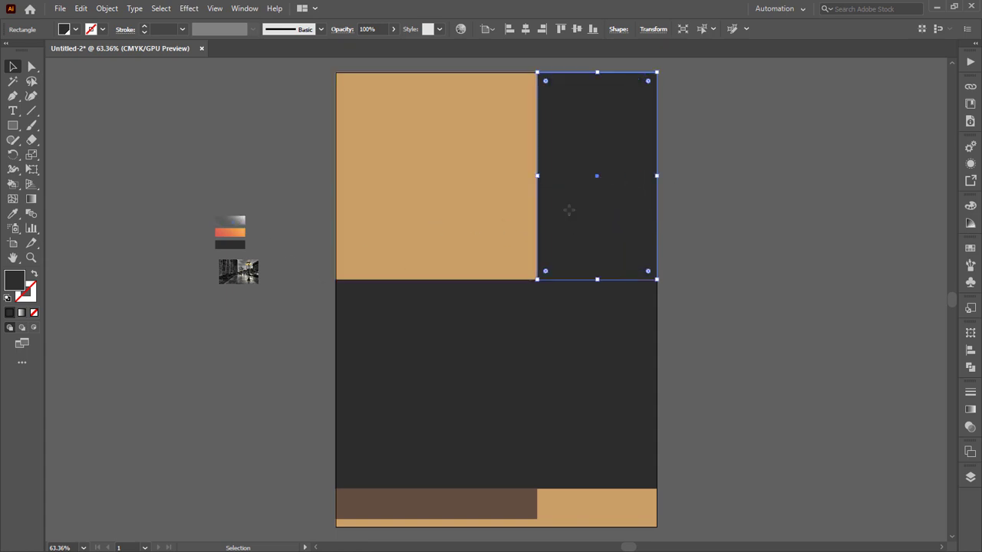
pyautogui.press('i')
pyautogui.click(231, 234)
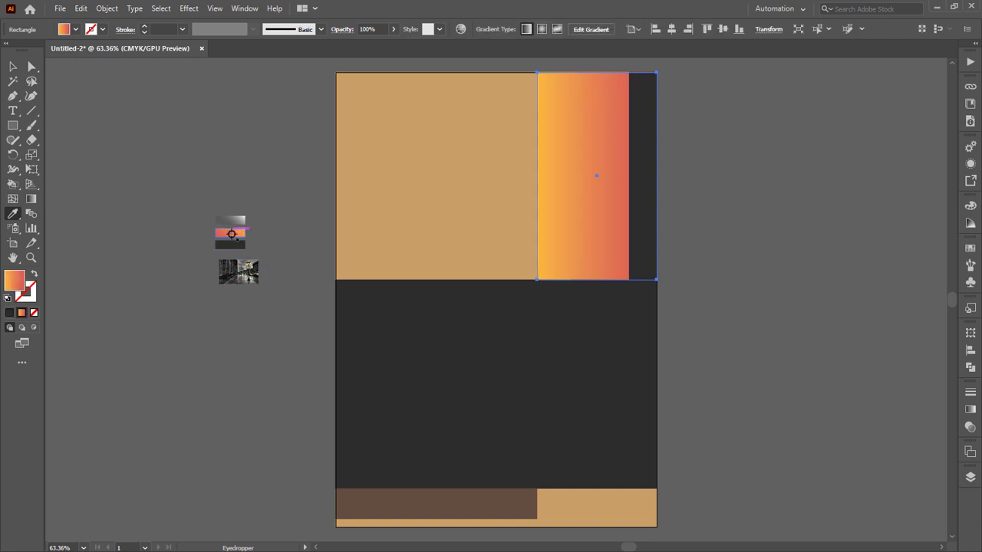
pyautogui.click(11, 68)
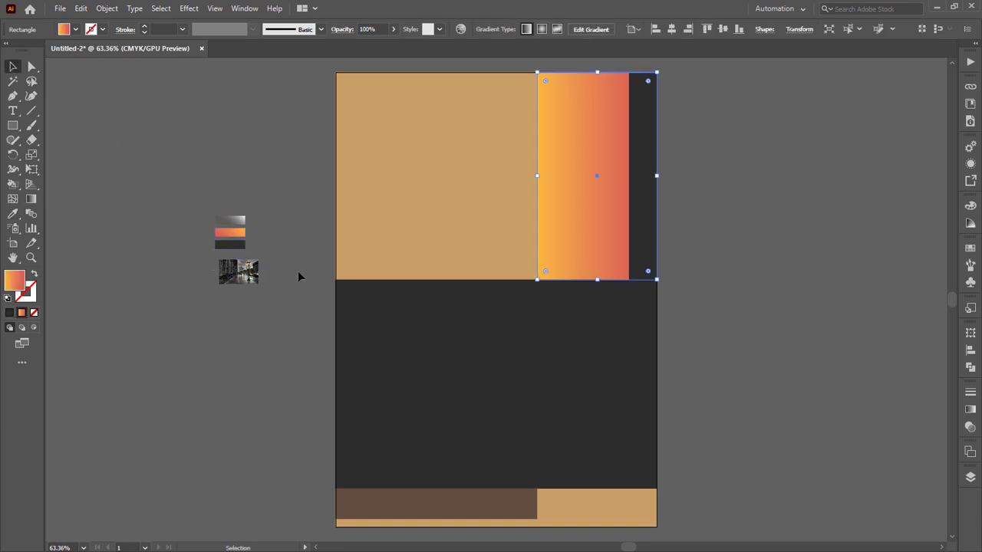
pyautogui.click(671, 245)
pyautogui.click(585, 263)
pyautogui.press('g')
pyautogui.moveTo(532, 221); pyautogui.dragTo(653, 221)
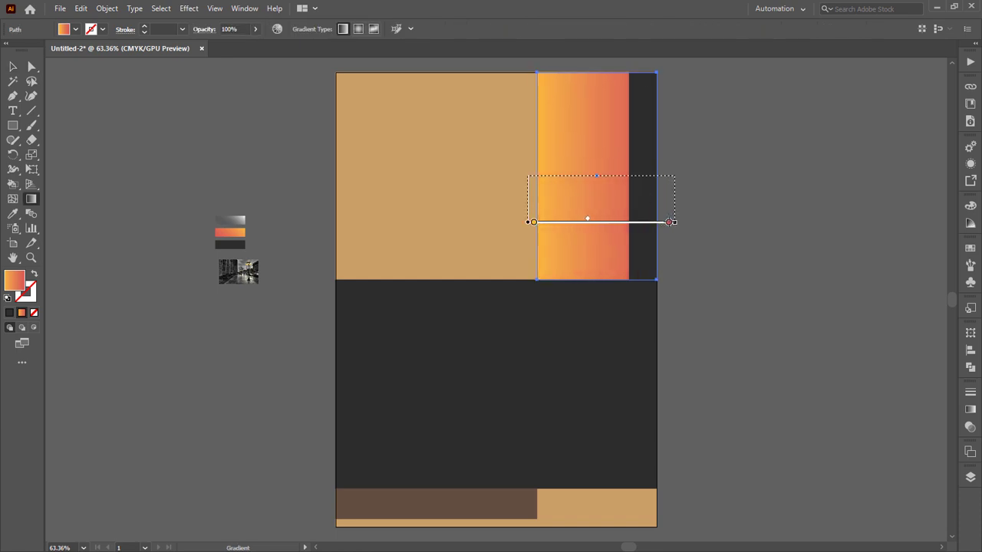
pyautogui.click(12, 68)
pyautogui.click(719, 336)
# Step: Give the lower-right dark rectangle a radial White, Black gradient
pyautogui.click(641, 265)
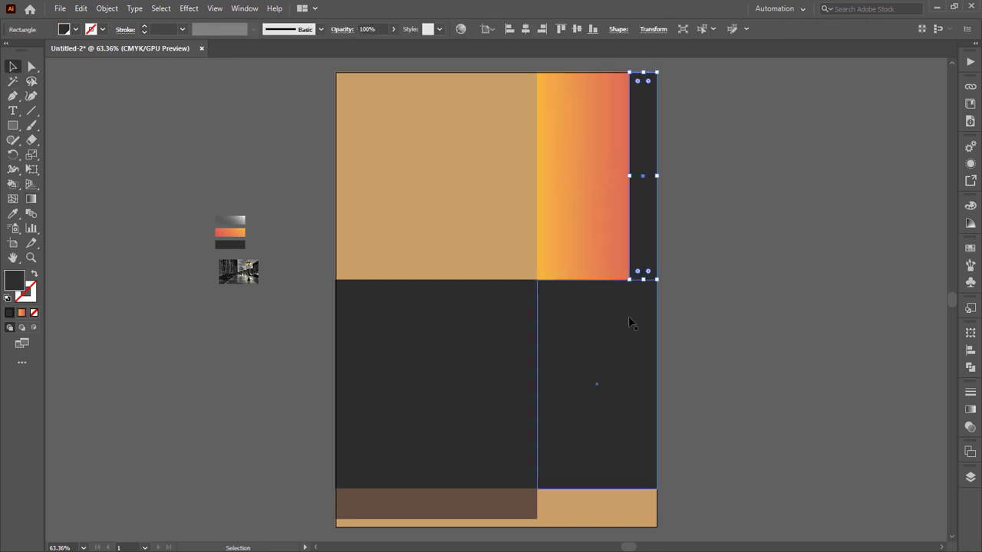
pyautogui.click(621, 332)
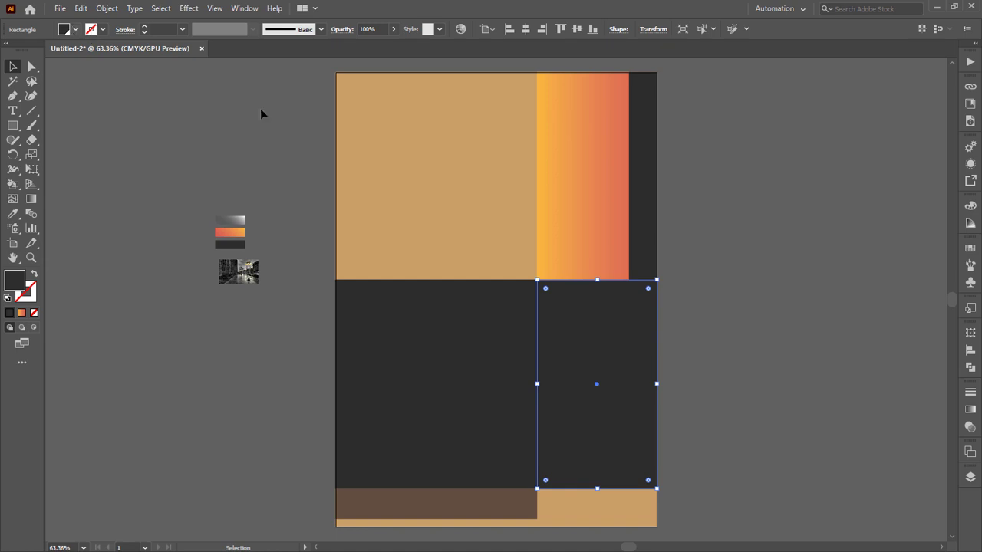
pyautogui.click(970, 409)
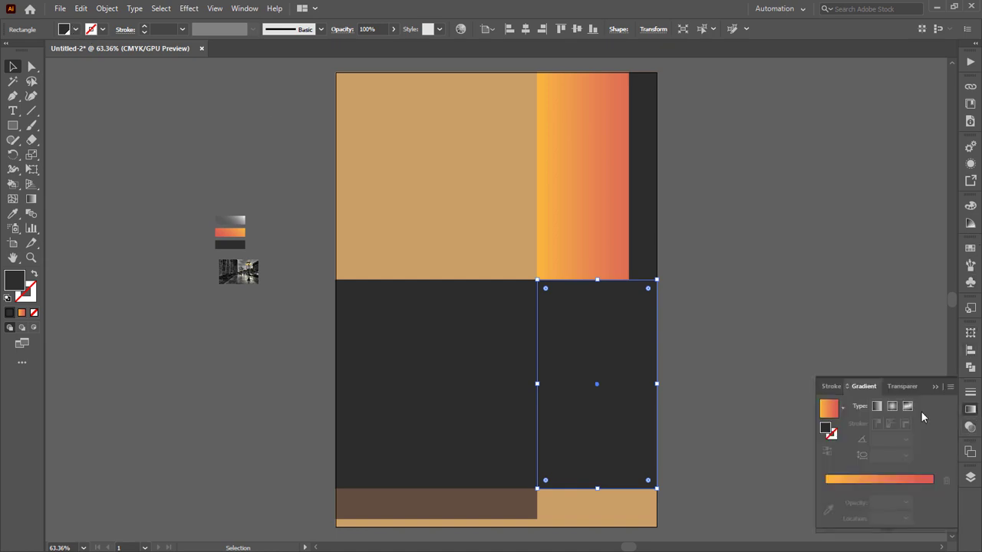
pyautogui.click(842, 408)
pyautogui.click(798, 431)
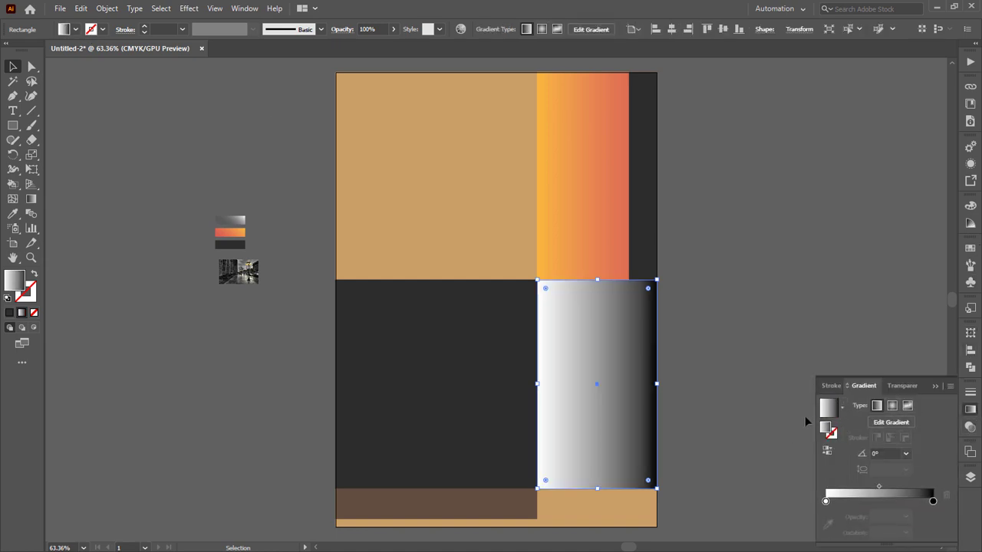
pyautogui.click(892, 408)
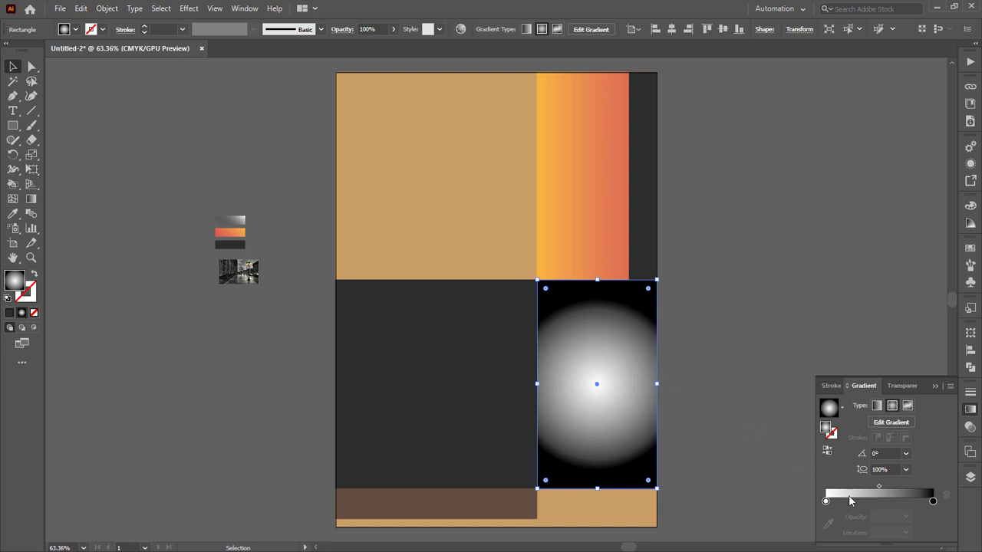
# Step: Change the gradient's black outer stop to a light grey
pyautogui.click(933, 501)
pyautogui.doubleClick(932, 500)
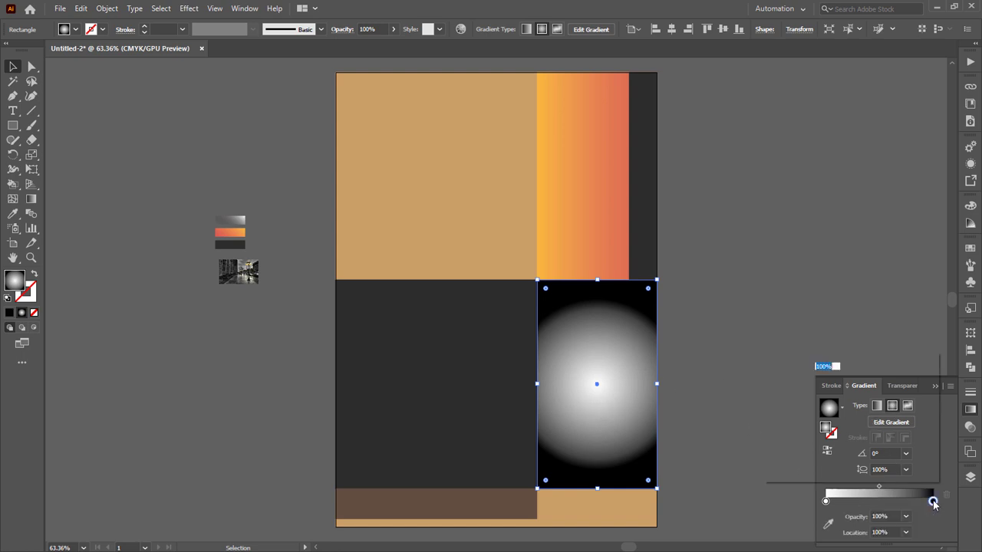
pyautogui.click(843, 408)
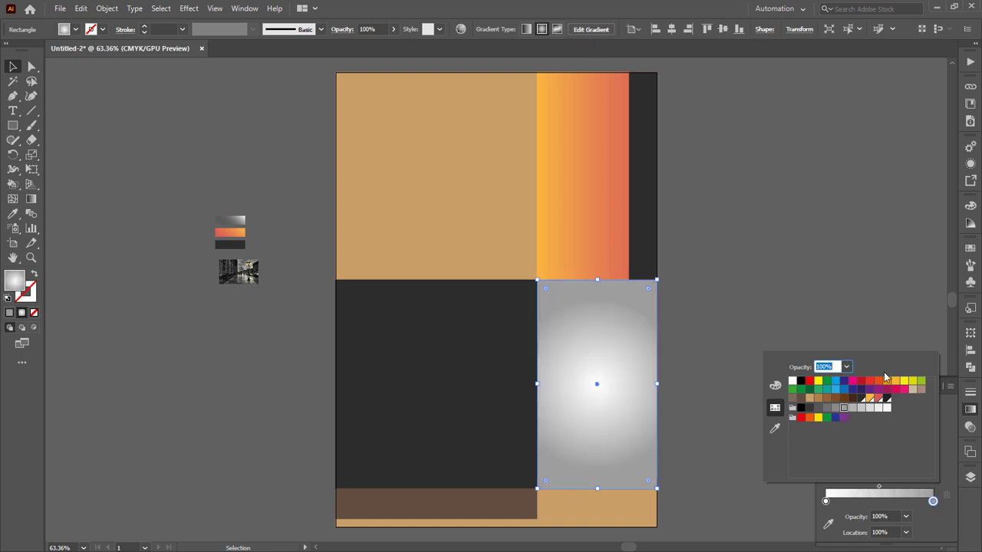
pyautogui.click(852, 408)
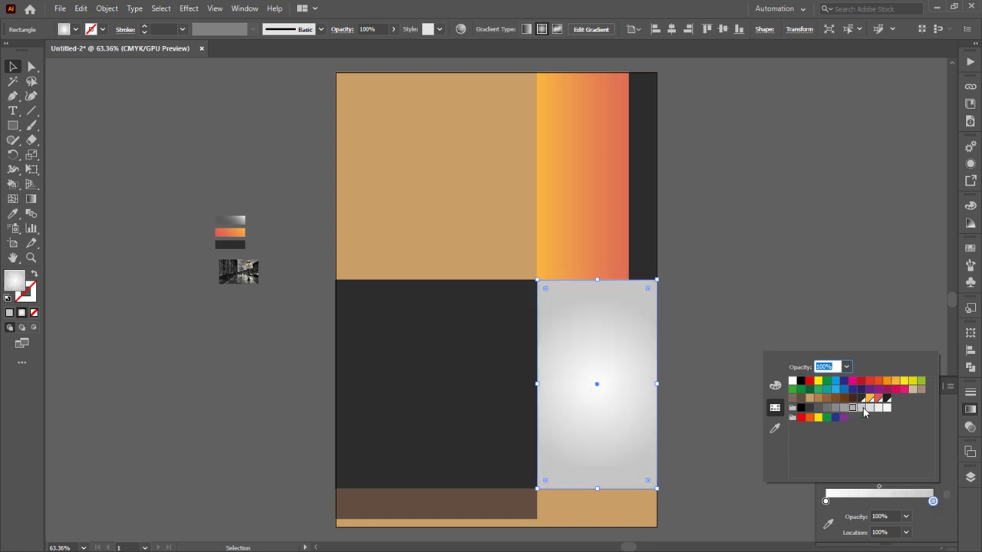
pyautogui.click(861, 408)
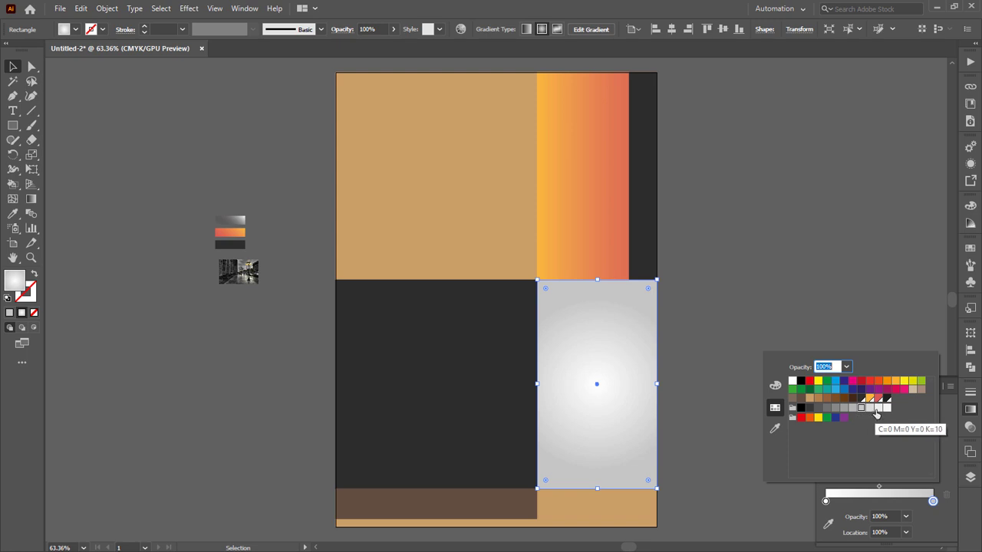
pyautogui.click(876, 408)
pyautogui.click(868, 408)
pyautogui.click(861, 408)
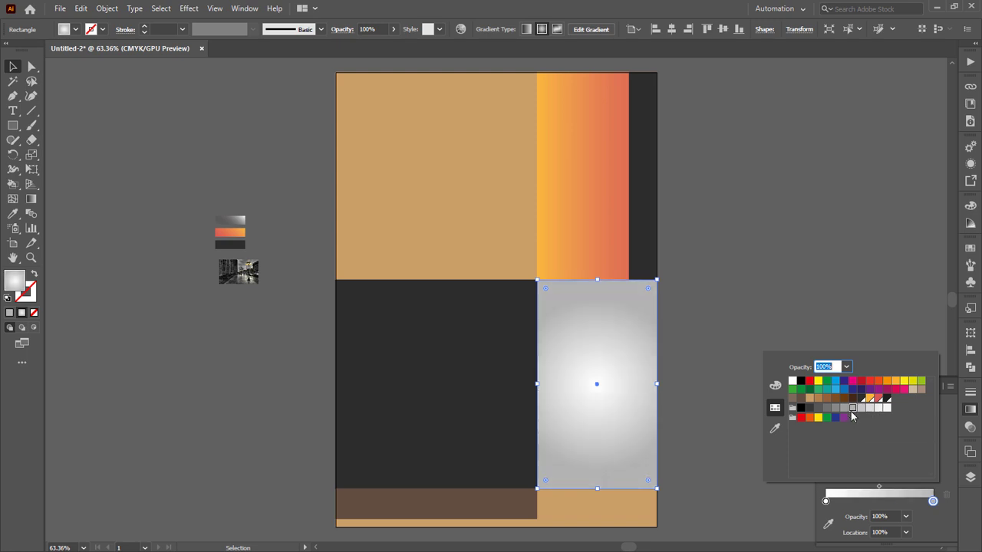
pyautogui.press('Escape')
# Step: Stretch the radial gradient into a tall ellipse filling the panel and adjust the grey stop
pyautogui.press('g')
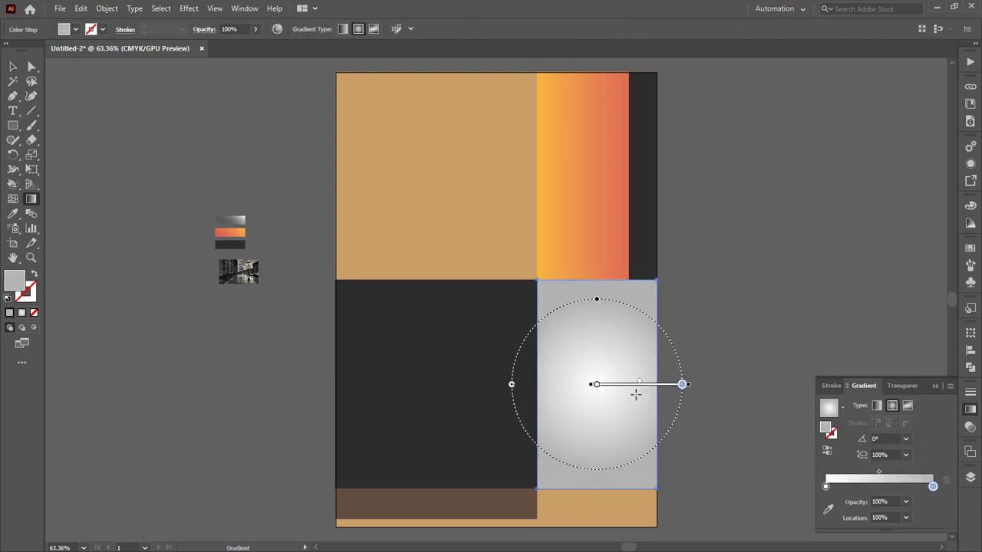
pyautogui.moveTo(597, 300); pyautogui.dragTo(598, 252)
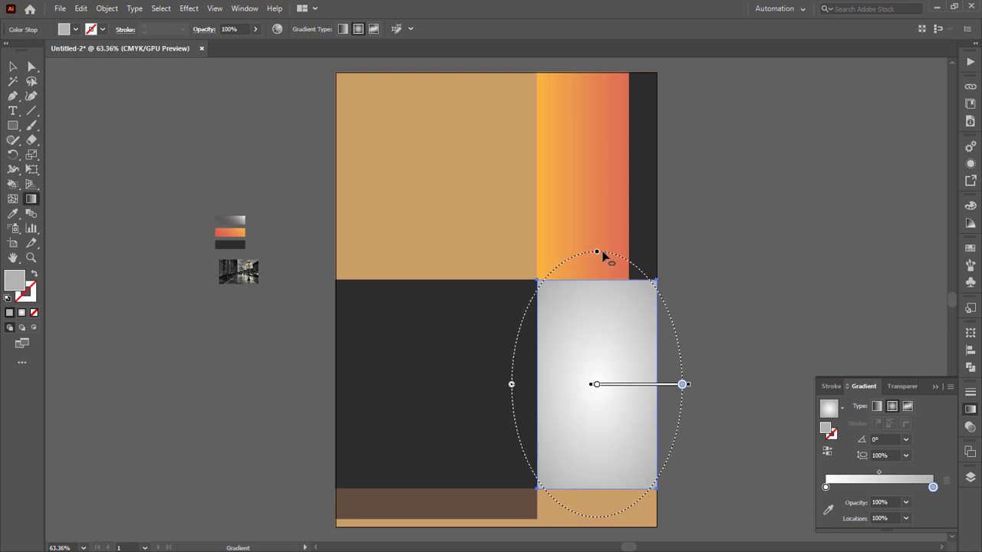
pyautogui.moveTo(683, 384); pyautogui.dragTo(660, 386)
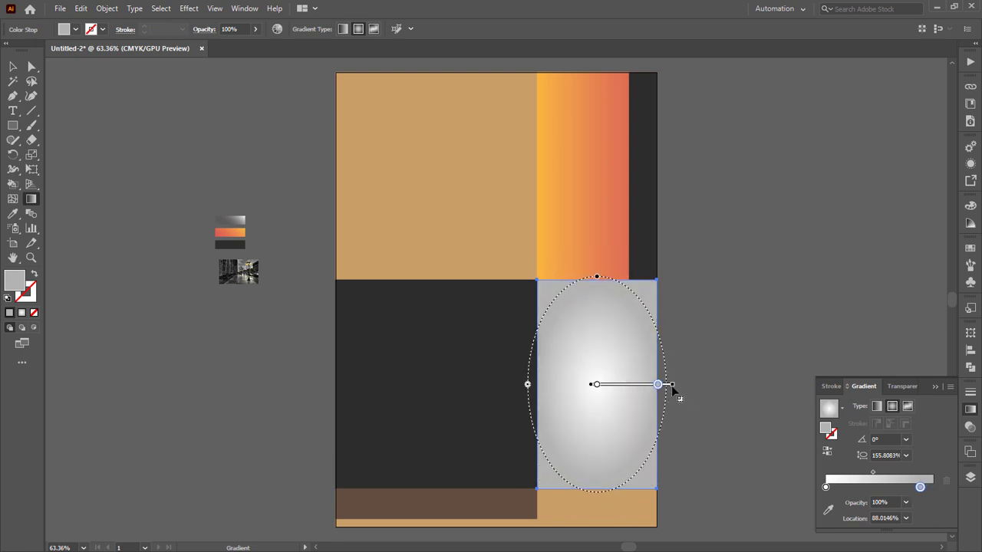
pyautogui.moveTo(599, 280); pyautogui.dragTo(601, 252)
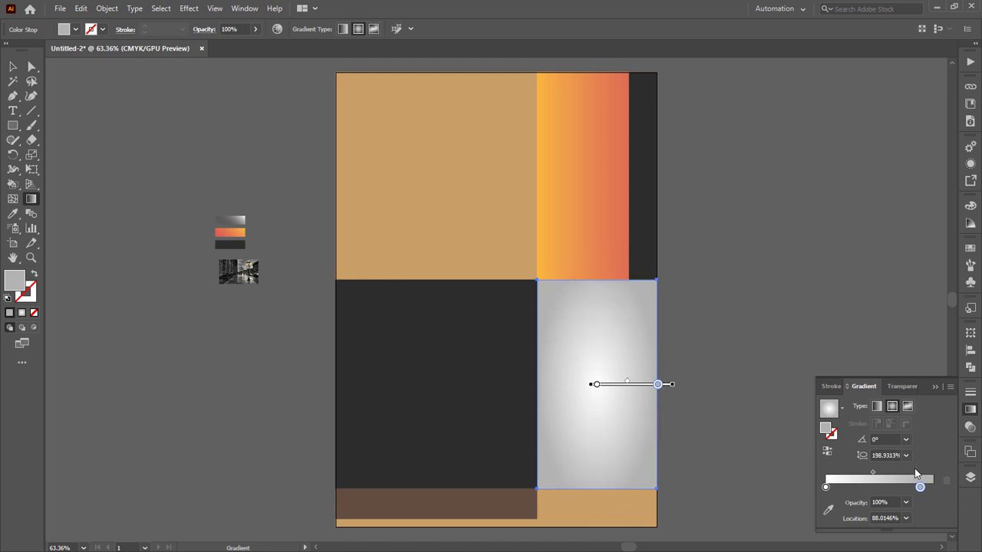
pyautogui.moveTo(920, 488); pyautogui.dragTo(940, 489)
pyautogui.moveTo(879, 474)
pyautogui.mouseDown()
pyautogui.moveTo(865, 474)
pyautogui.moveTo(887, 475)
pyautogui.mouseUp()
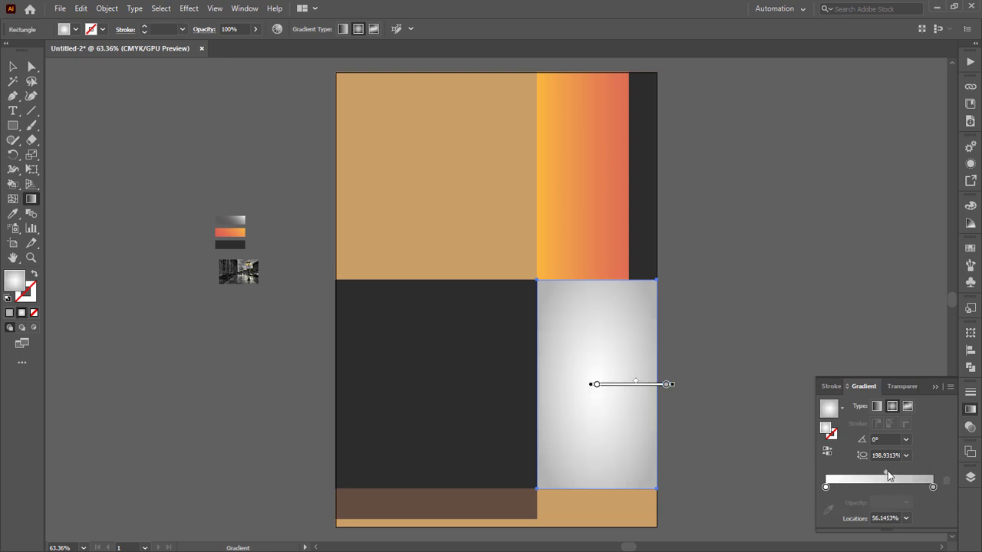
# Step: Copy the right panel's radial gradient onto the lower-left dark rectangle with the Eyedropper
pyautogui.press('v')
pyautogui.click(438, 389)
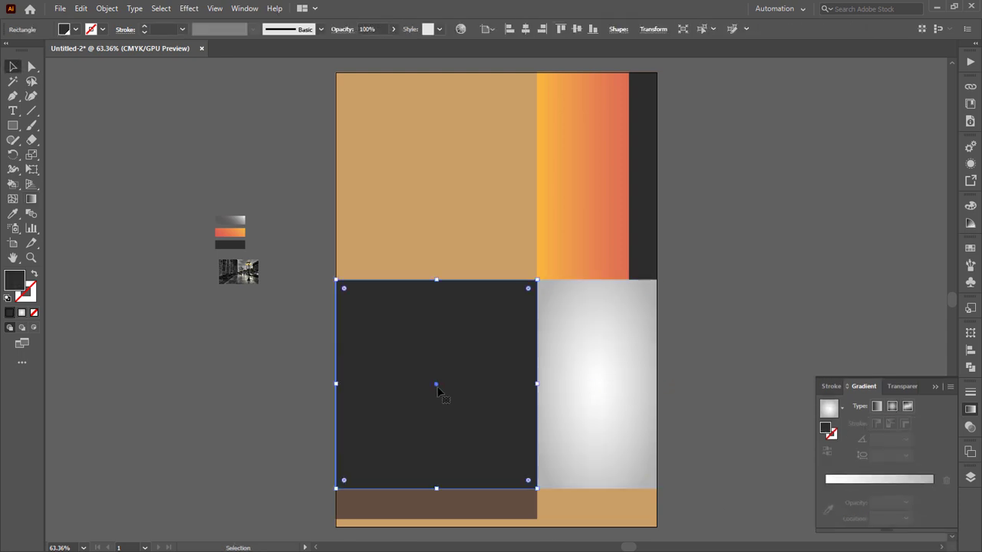
pyautogui.press('i')
pyautogui.click(561, 375)
pyautogui.click(12, 66)
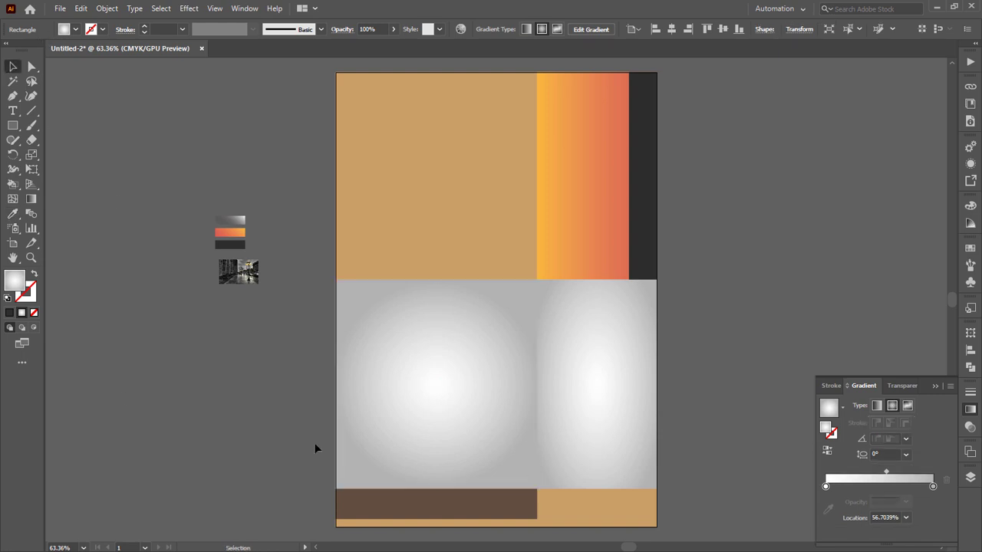
pyautogui.click(315, 447)
pyautogui.click(468, 394)
# Step: Move the left panel's outer gradient stop inward to 86.76%
pyautogui.press('g')
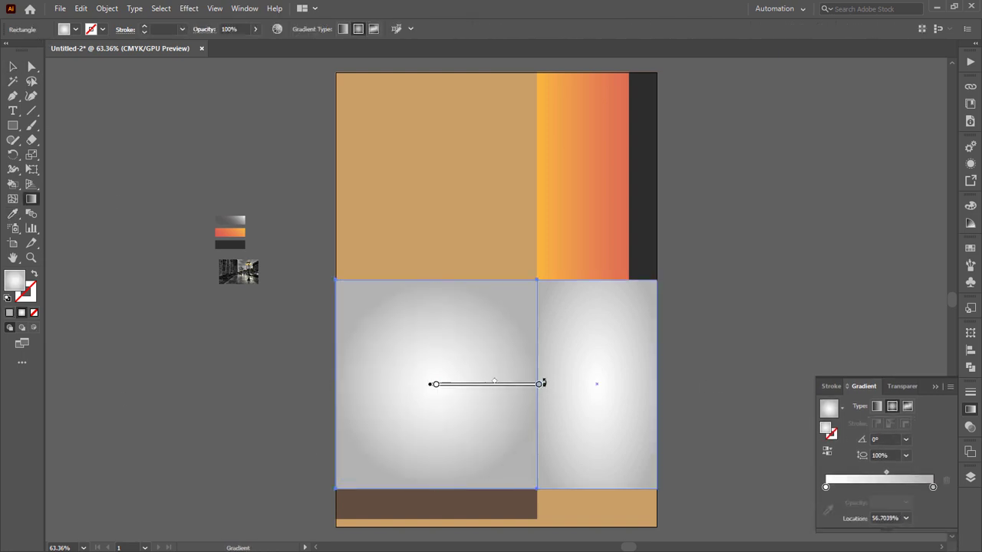
pyautogui.moveTo(540, 386)
pyautogui.mouseDown()
pyautogui.moveTo(531, 387)
pyautogui.moveTo(561, 386)
pyautogui.mouseUp()
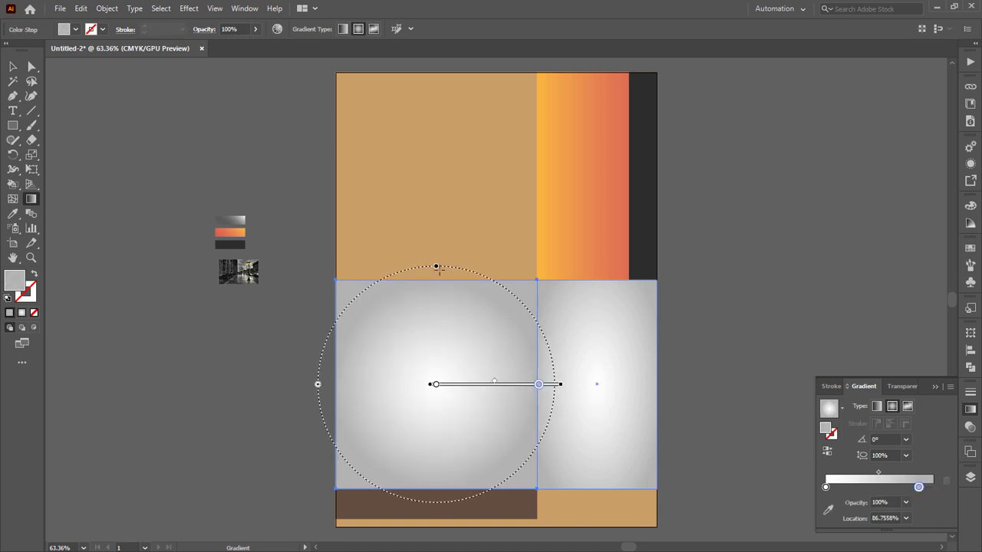
pyautogui.moveTo(436, 261)
pyautogui.mouseDown()
pyautogui.moveTo(434, 202)
pyautogui.moveTo(313, 399)
pyautogui.mouseUp()
pyautogui.hotkey('ctrl', 'z')
pyautogui.click(13, 67)
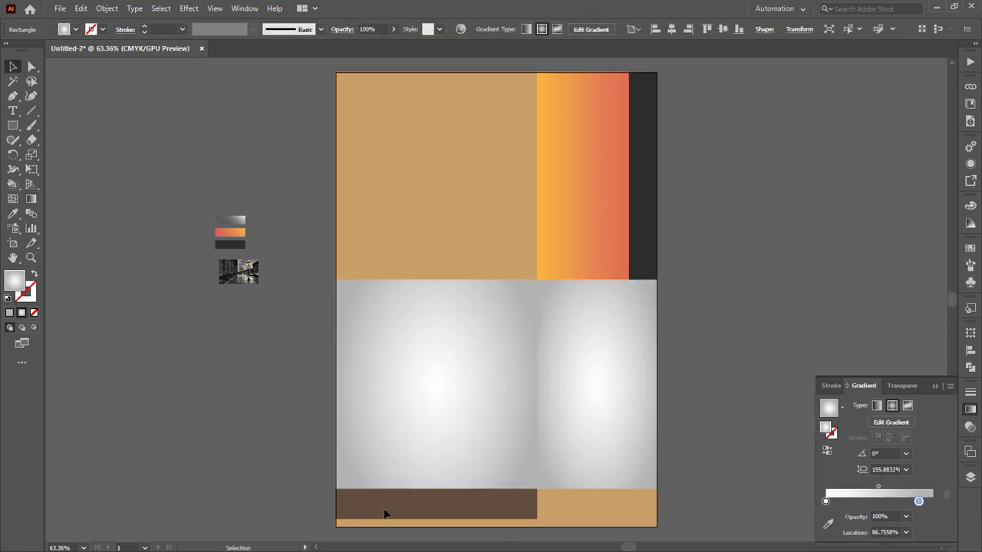
pyautogui.click(526, 438)
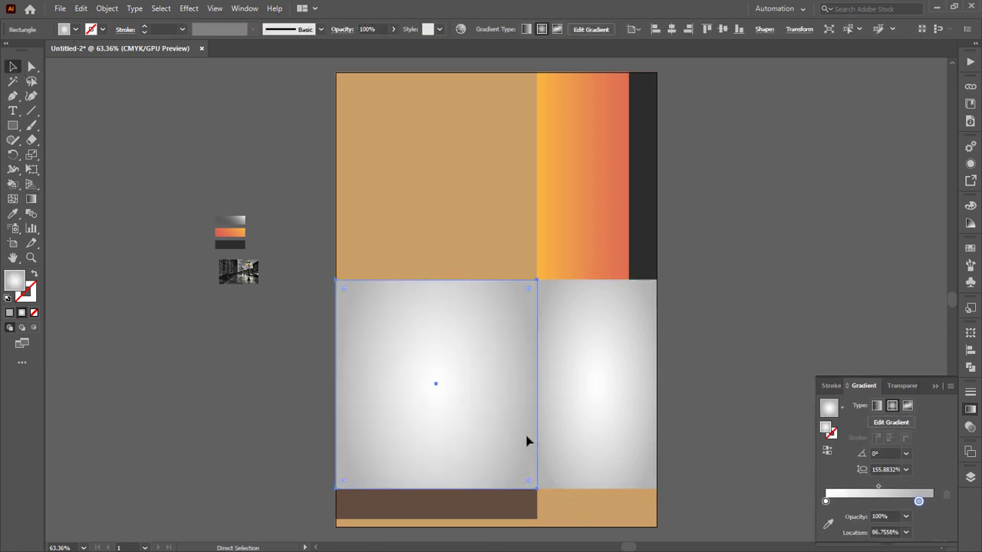
# Step: Narrow a copy of the left panel into a thin strip at the seam between panels
pyautogui.click(644, 349)
pyautogui.click(12, 125)
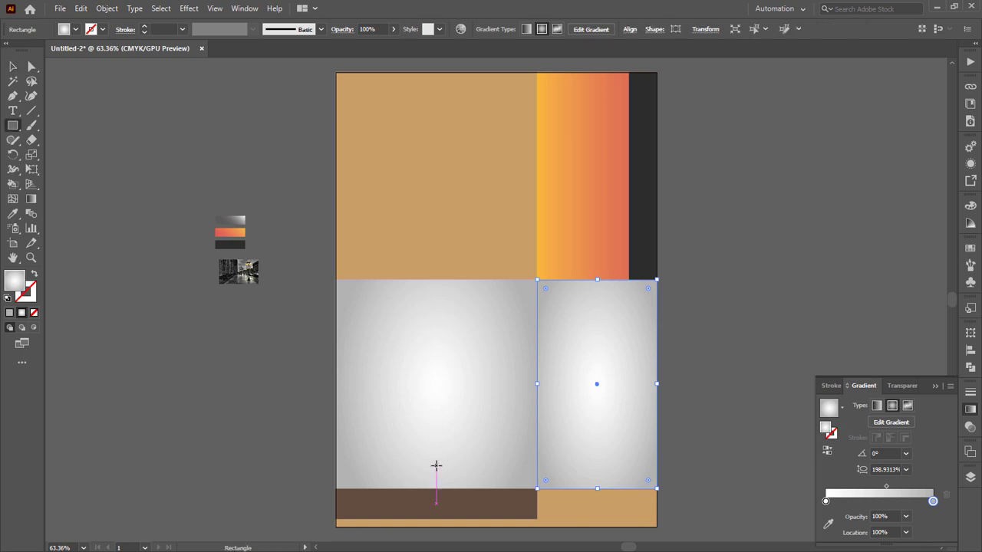
pyautogui.click(441, 451)
pyautogui.click(505, 308)
pyautogui.click(13, 66)
pyautogui.click(425, 391)
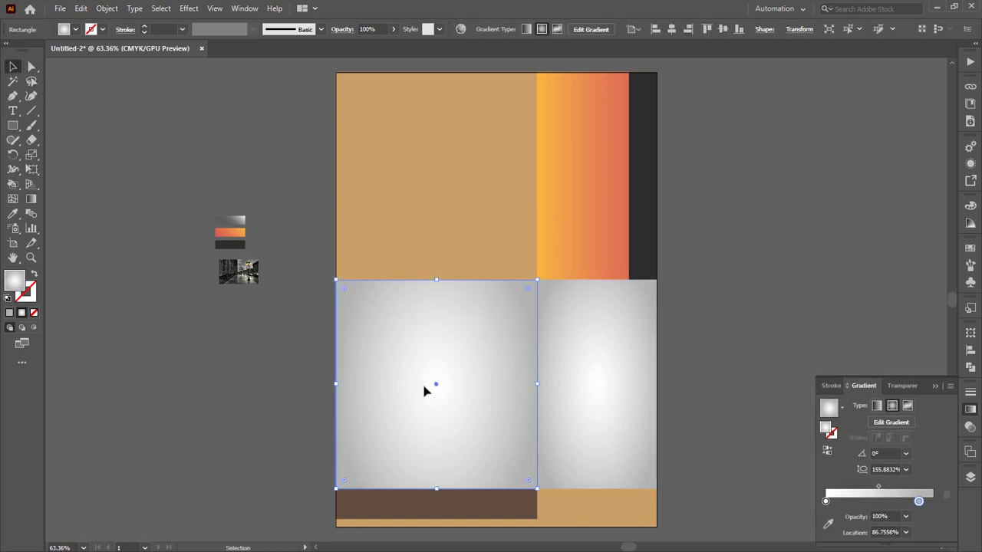
pyautogui.moveTo(337, 384); pyautogui.dragTo(516, 385)
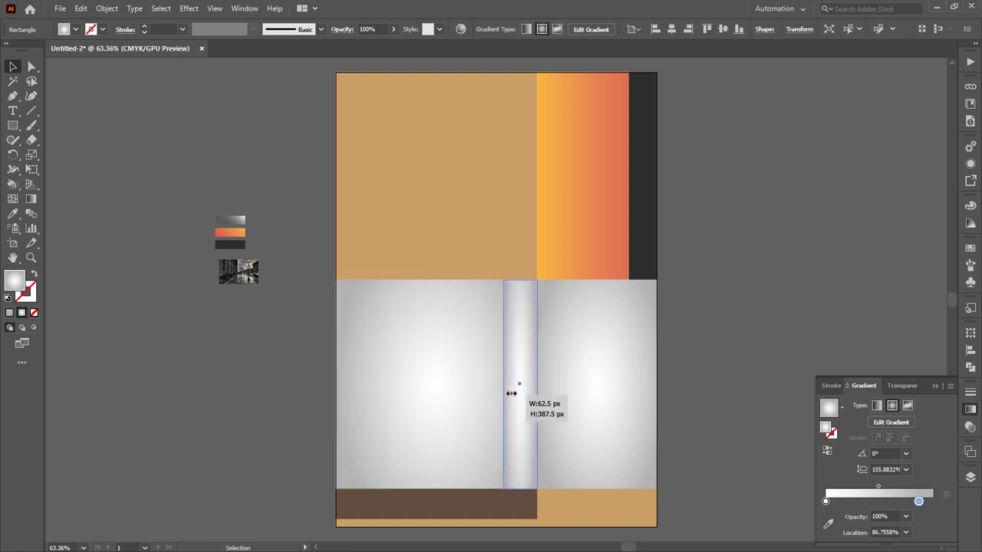
pyautogui.click(841, 408)
# Step: Fill the strip with the White, Black gradient and set its blend mode to Multiply
pyautogui.click(778, 433)
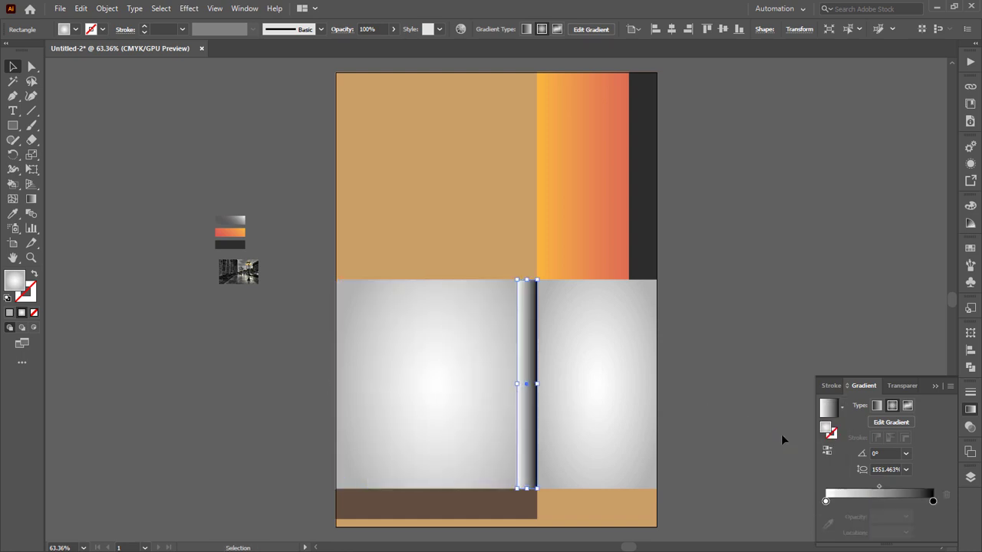
pyautogui.click(902, 386)
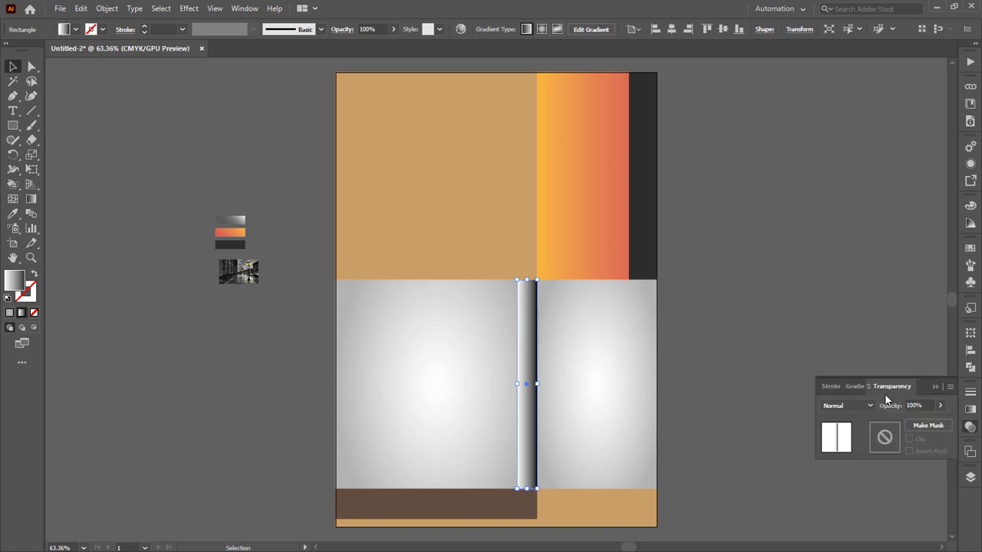
pyautogui.click(843, 405)
pyautogui.click(843, 207)
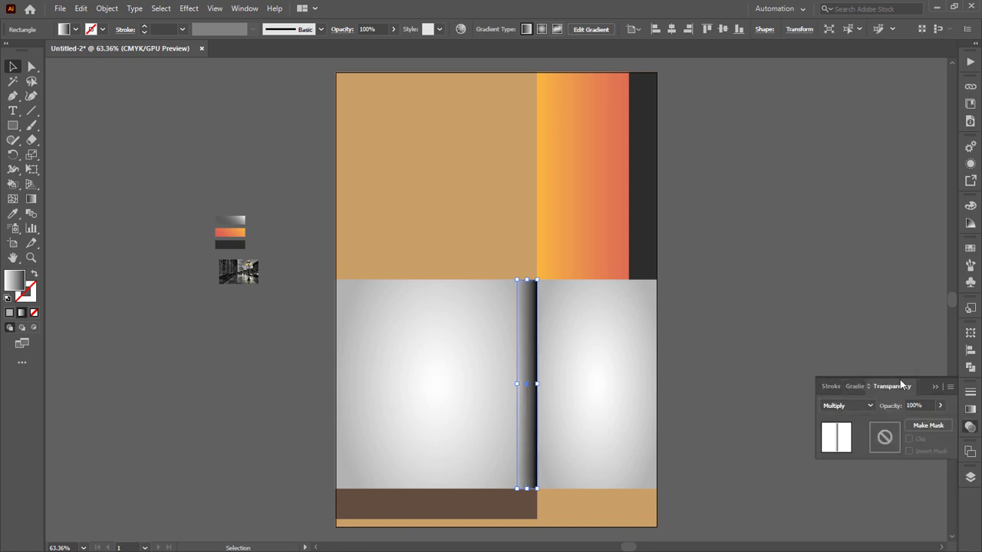
pyautogui.click(934, 387)
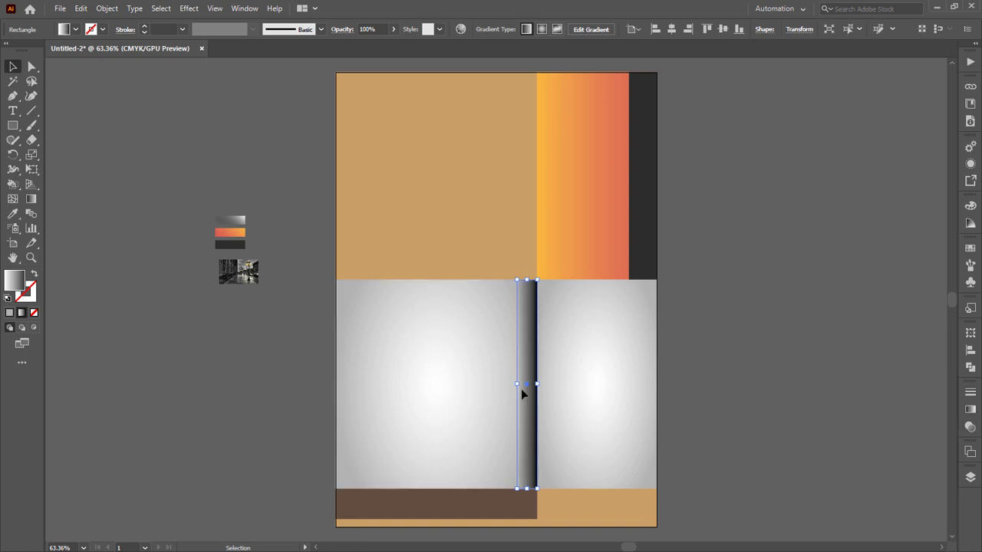
# Step: Widen and shift the strip's gradient into a soft, lighter shadow along the seam
pyautogui.press('g')
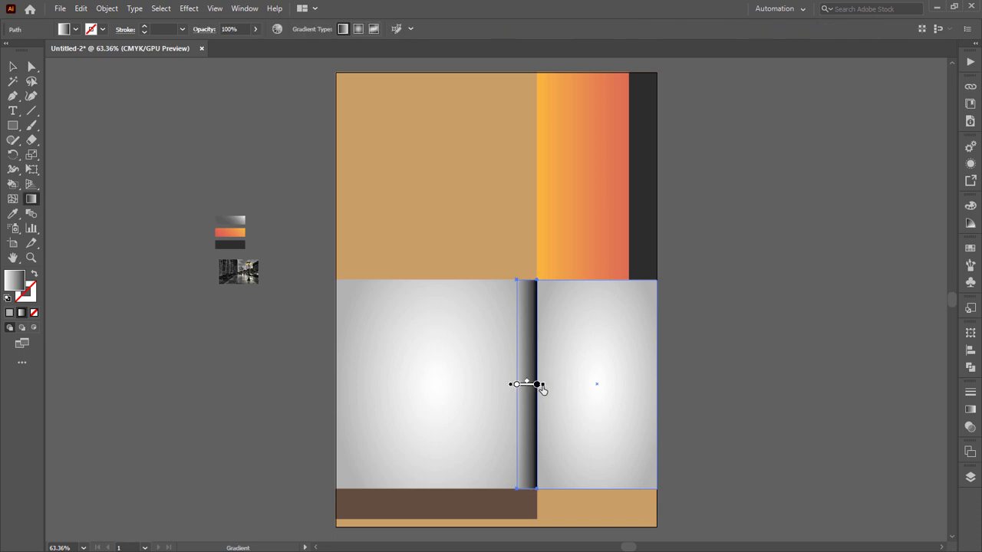
pyautogui.moveTo(538, 385); pyautogui.dragTo(574, 385)
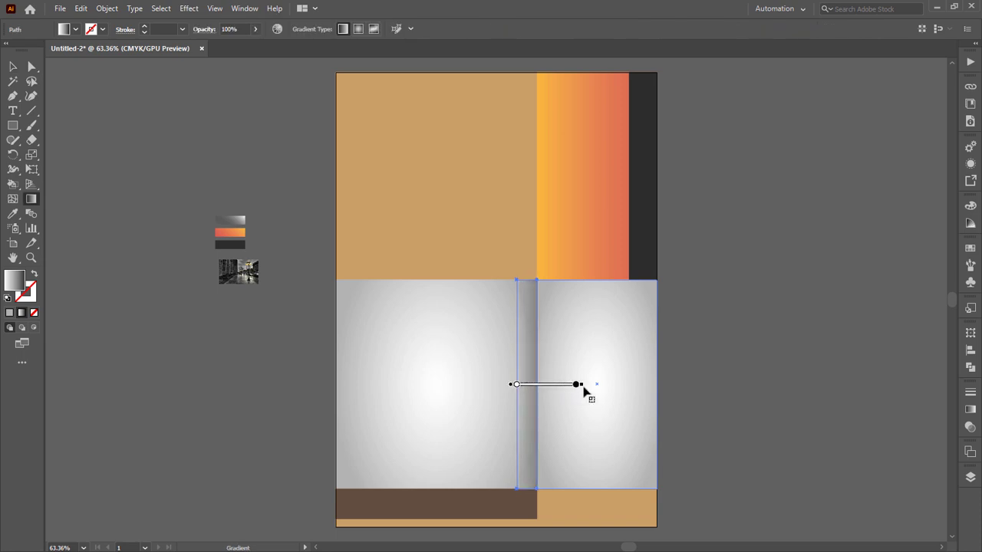
pyautogui.click(13, 67)
pyautogui.click(315, 230)
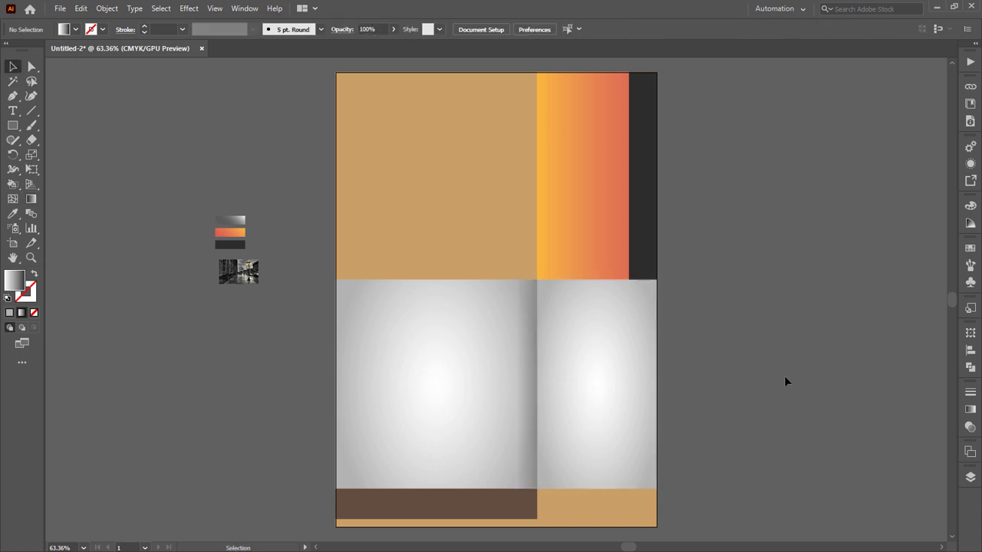
pyautogui.click(527, 385)
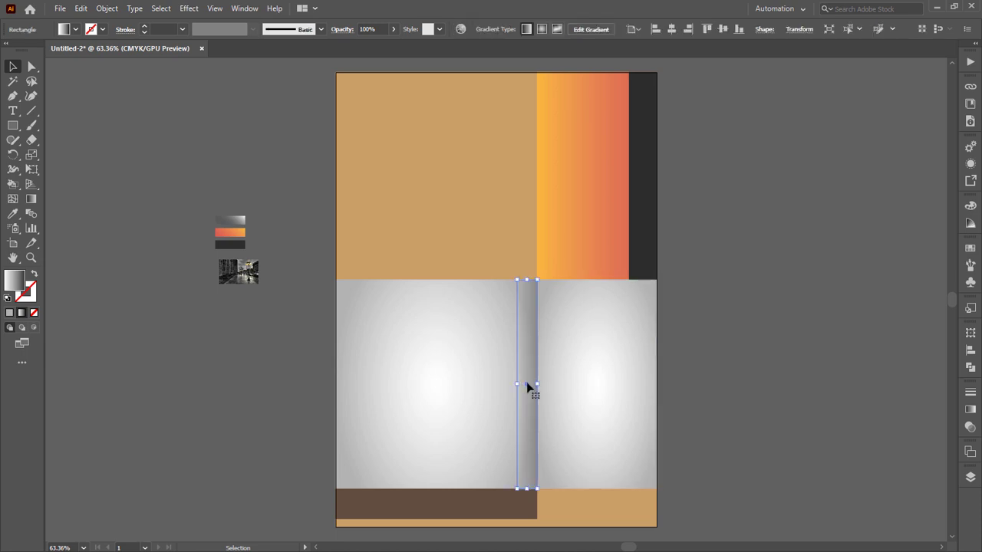
pyautogui.press('g')
pyautogui.moveTo(511, 386); pyautogui.dragTo(519, 386)
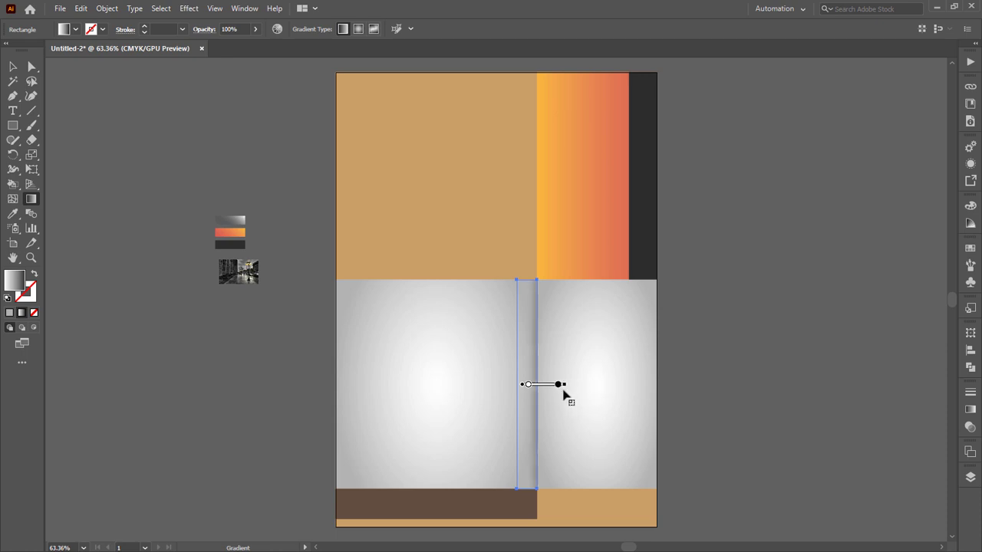
pyautogui.click(12, 69)
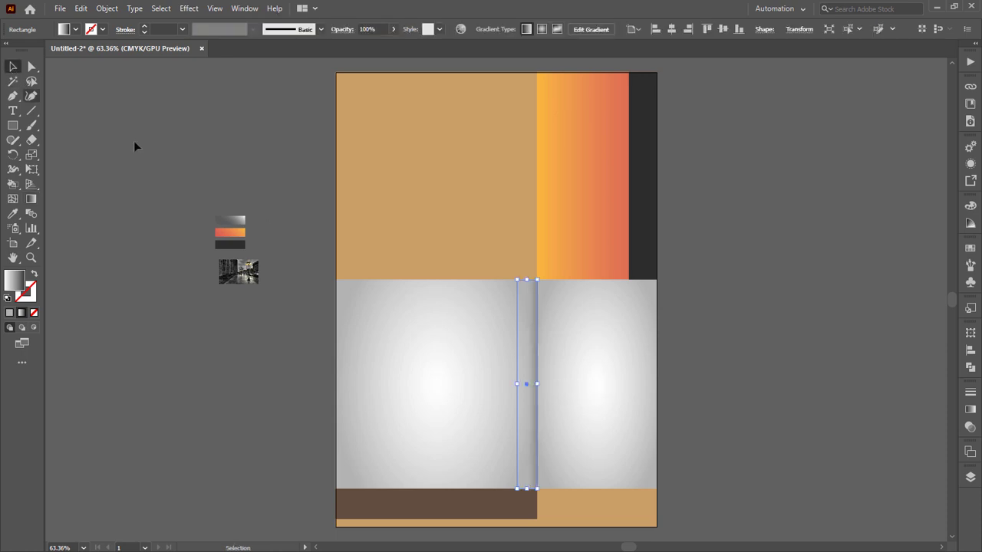
pyautogui.click(896, 467)
pyautogui.moveTo(730, 408)
pyautogui.mouseDown()
pyautogui.moveTo(607, 346)
pyautogui.moveTo(686, 375)
pyautogui.mouseUp()
# Step: Apply the orange-red gradient to the bottom band, running vertically from yellow bottom to red top
pyautogui.click(414, 491)
pyautogui.press('i')
pyautogui.click(486, 202)
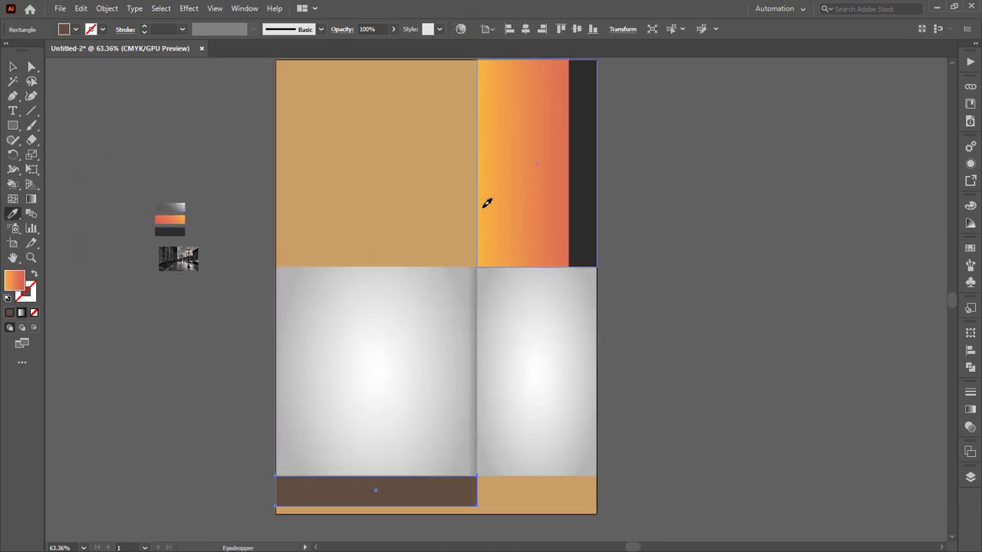
pyautogui.press('v')
pyautogui.click(636, 299)
pyautogui.click(375, 487)
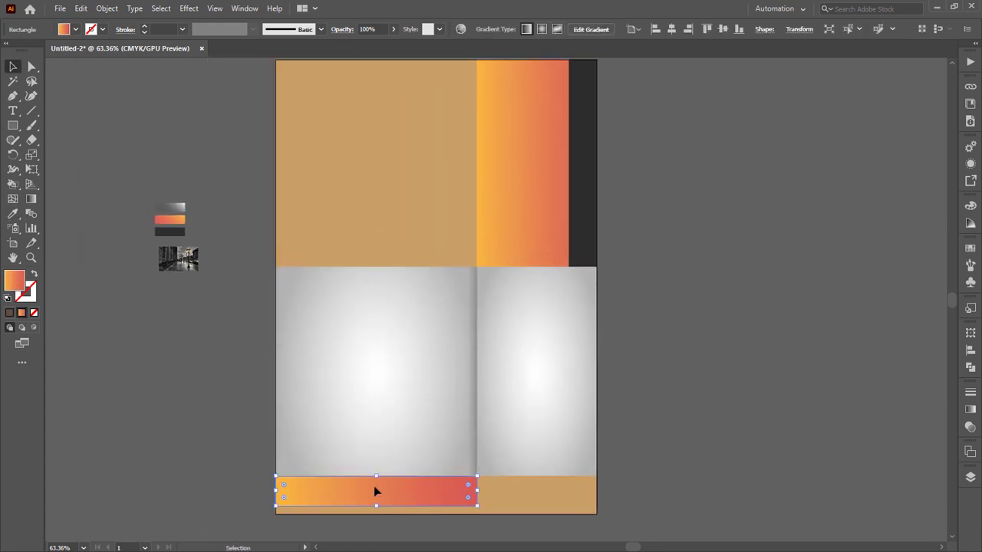
pyautogui.press('g')
pyautogui.moveTo(366, 503); pyautogui.dragTo(368, 468)
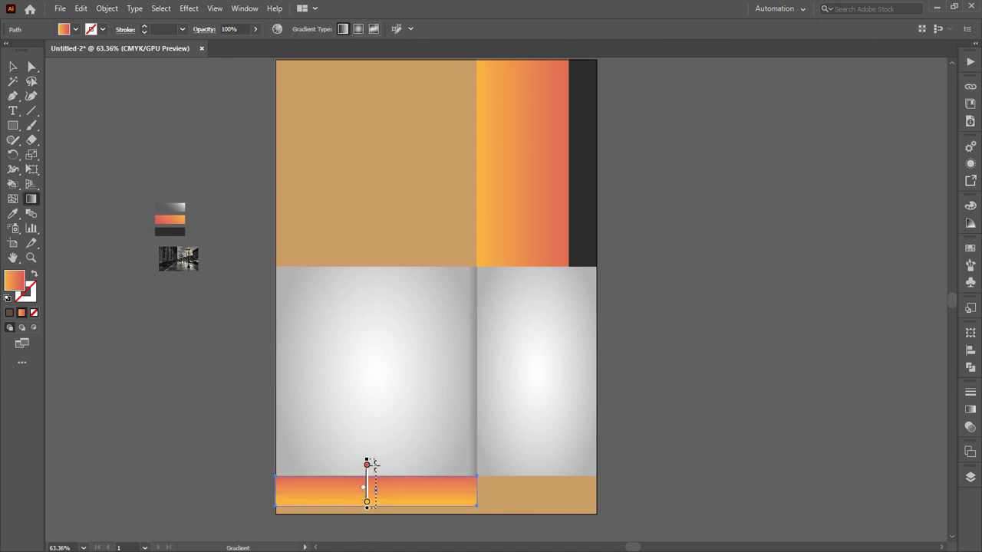
pyautogui.press('v')
pyautogui.click(624, 229)
# Step: Adjust the top and grey panels so the tan block meets them with no gap
pyautogui.moveTo(566, 319); pyautogui.dragTo(585, 352)
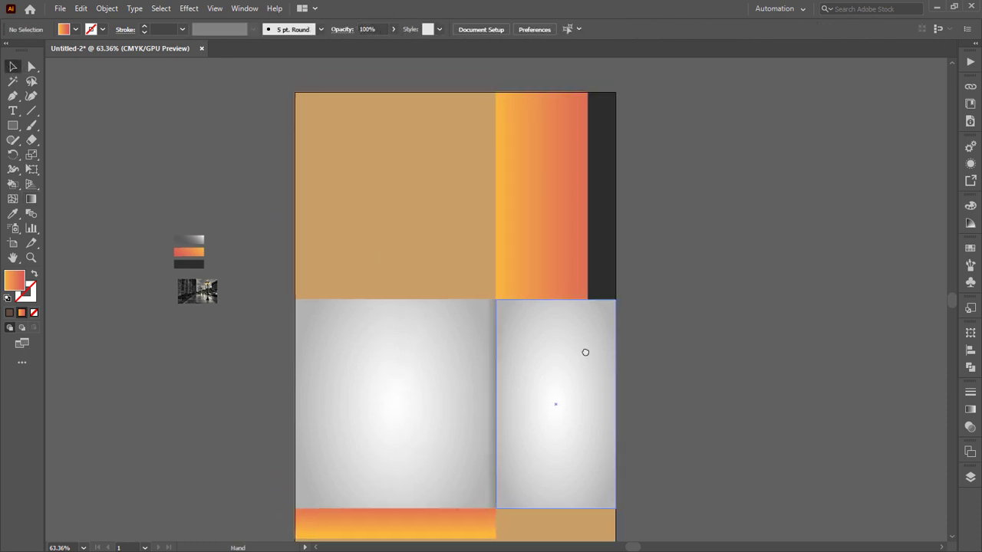
pyautogui.click(604, 284)
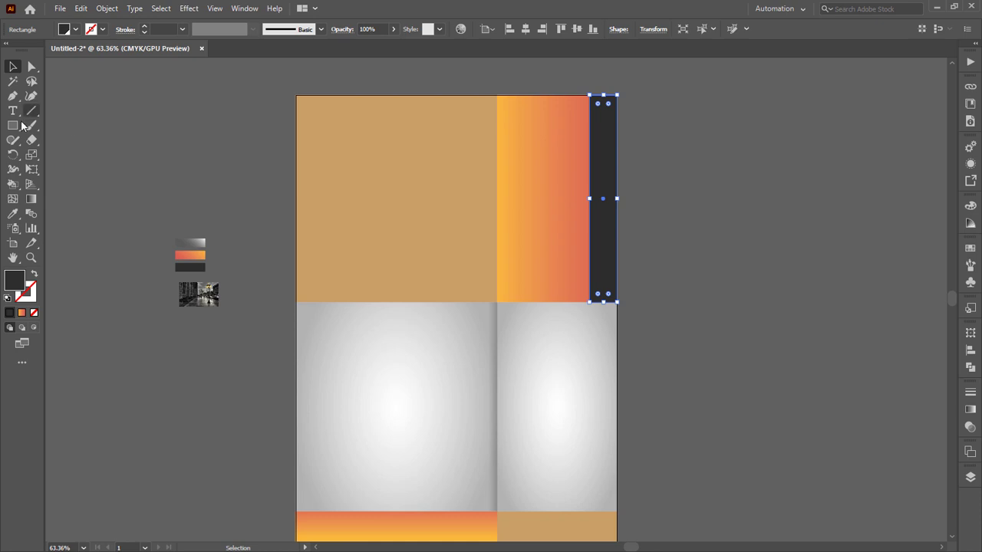
pyautogui.keyDown('shift'); pyautogui.click(321, 226); pyautogui.keyUp('shift')
pyautogui.moveTo(455, 302); pyautogui.dragTo(455, 294)
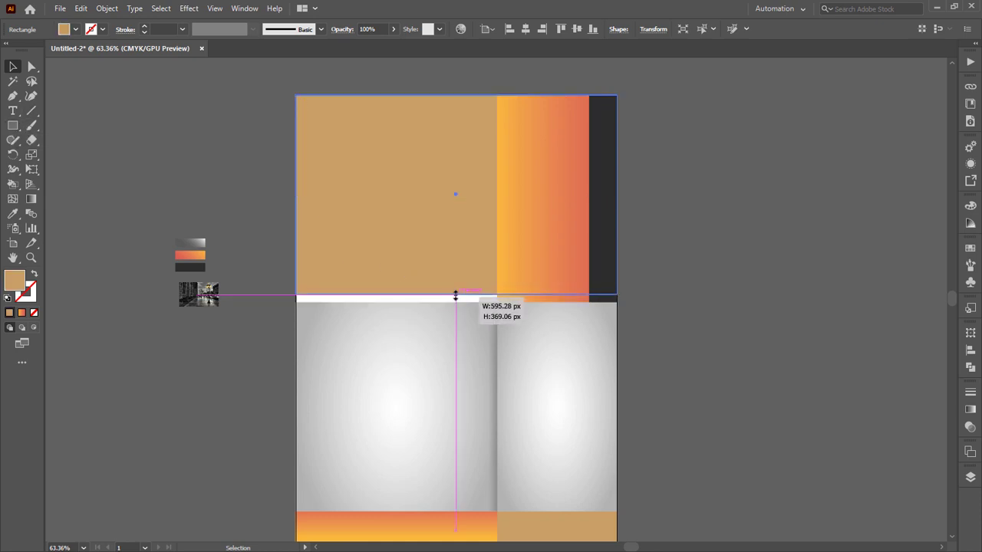
pyautogui.click(438, 320)
pyautogui.keyDown('shift'); pyautogui.click(530, 333); pyautogui.keyUp('shift')
pyautogui.click(407, 302)
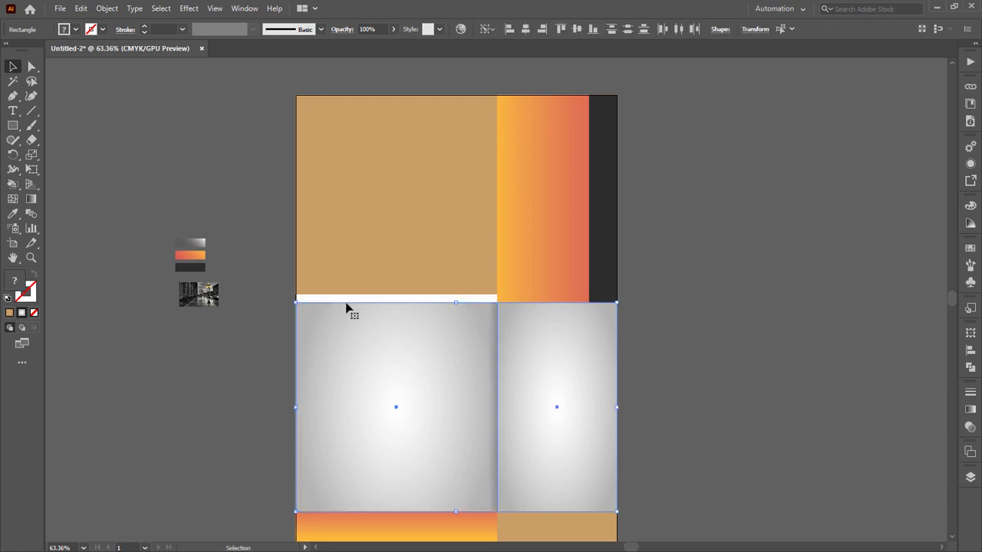
pyautogui.click(360, 330)
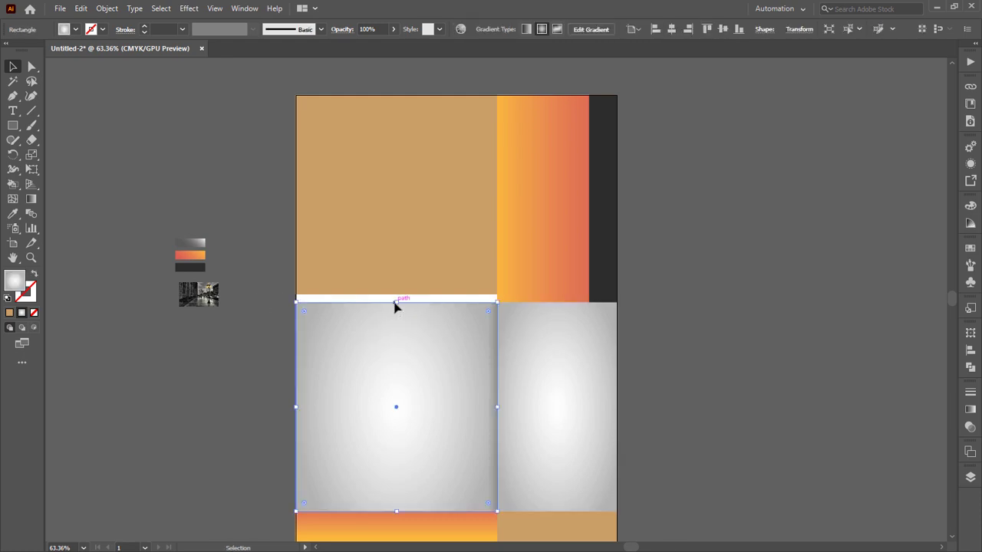
pyautogui.moveTo(396, 305); pyautogui.dragTo(397, 295)
pyautogui.click(529, 315)
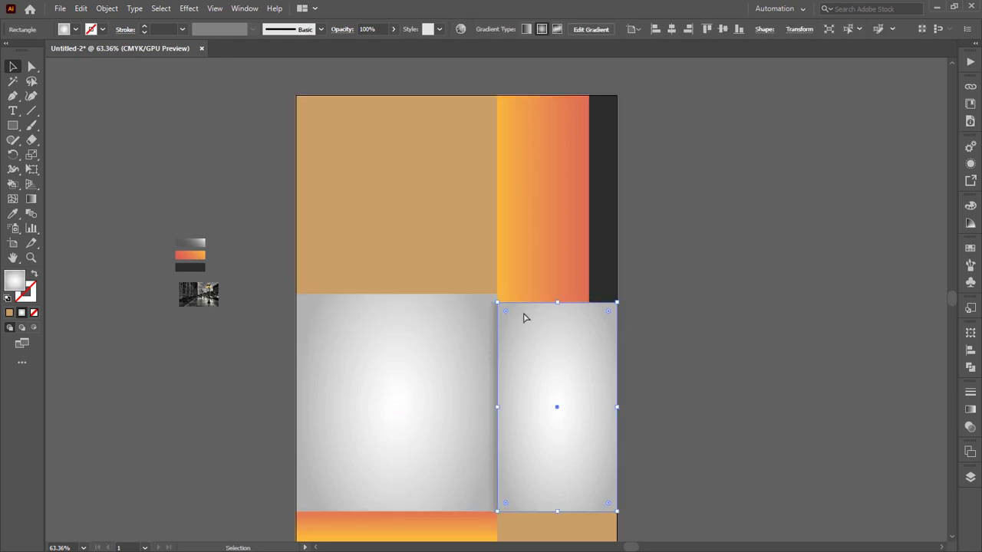
pyautogui.hotkey('ctrl', 'z')
pyautogui.hotkey('ctrl', 'z')
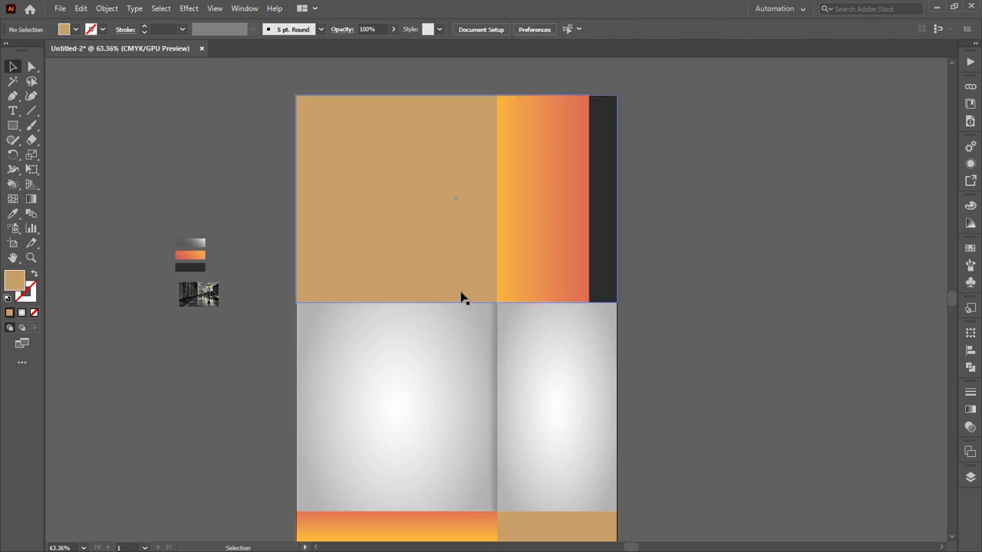
# Step: Extend the dark strip's bottom edge down and bring it and the orange gradient to front
pyautogui.click(517, 298)
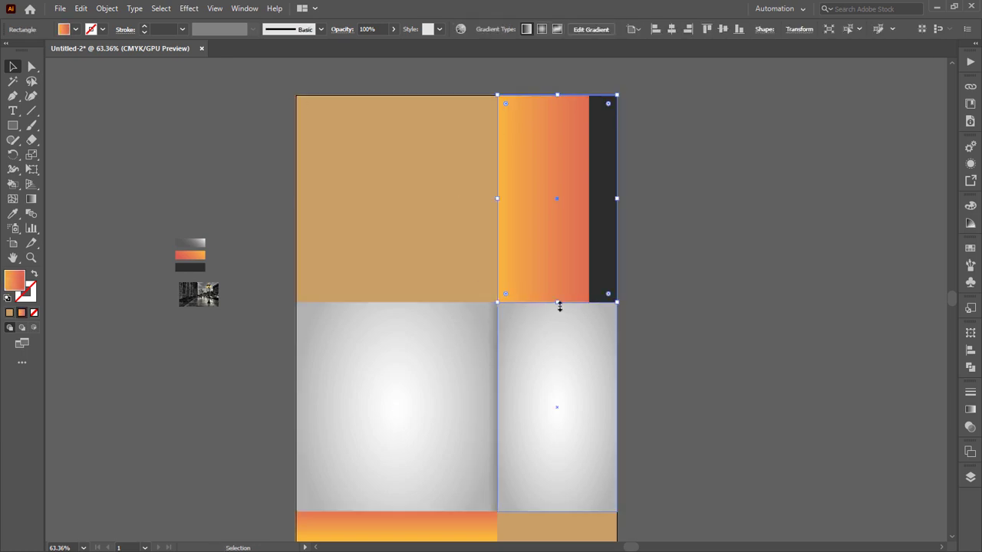
pyautogui.click(598, 301)
pyautogui.moveTo(557, 304); pyautogui.dragTo(557, 322)
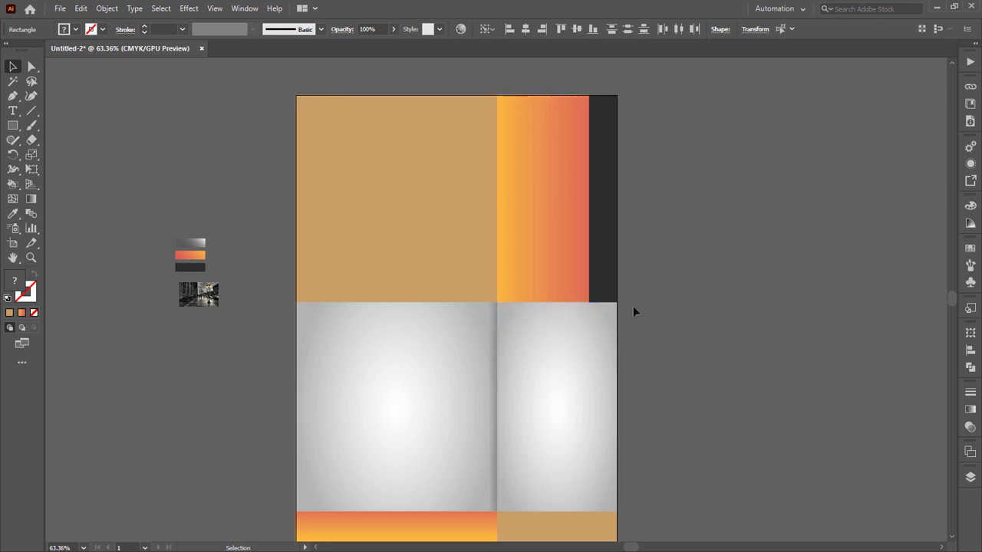
pyautogui.click(550, 265)
pyautogui.keyDown('shift'); pyautogui.click(611, 266); pyautogui.keyUp('shift')
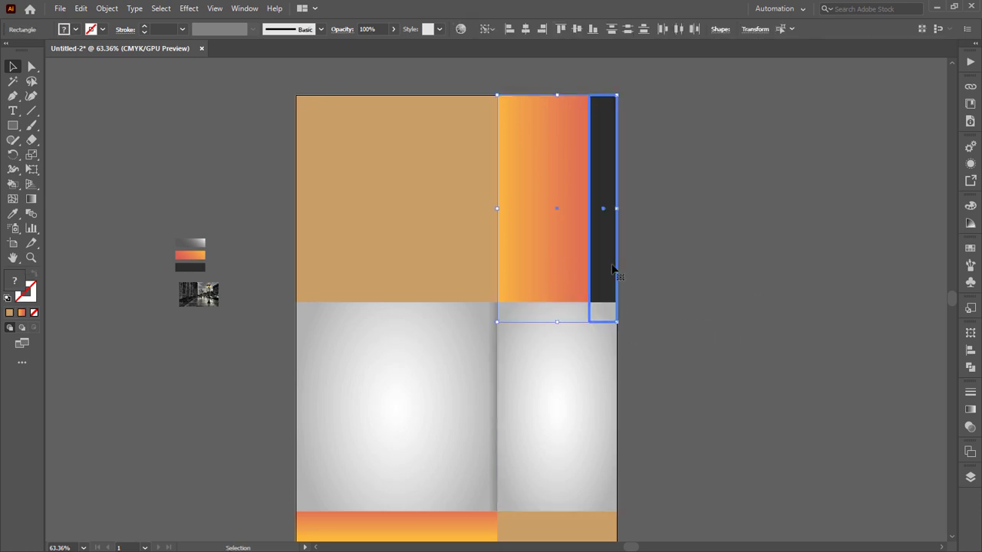
pyautogui.rightClick(612, 266)
pyautogui.click(780, 457)
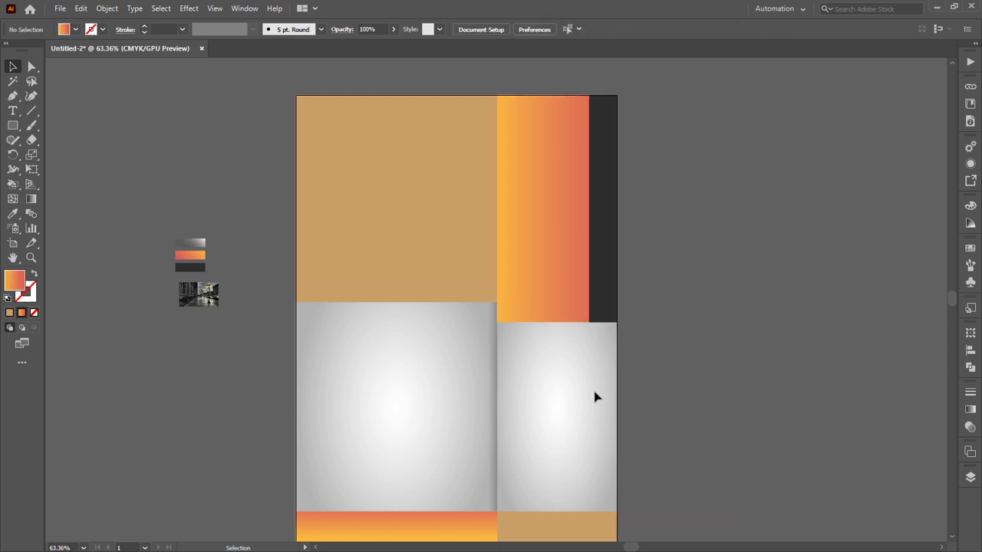
# Step: Draw a small square at the tan-grey junction, cut one anchor to make a triangle, and delete the original square
pyautogui.hotkey('ctrl', '+')
pyautogui.hotkey('ctrl', '+')
pyautogui.hotkey('ctrl', '+')
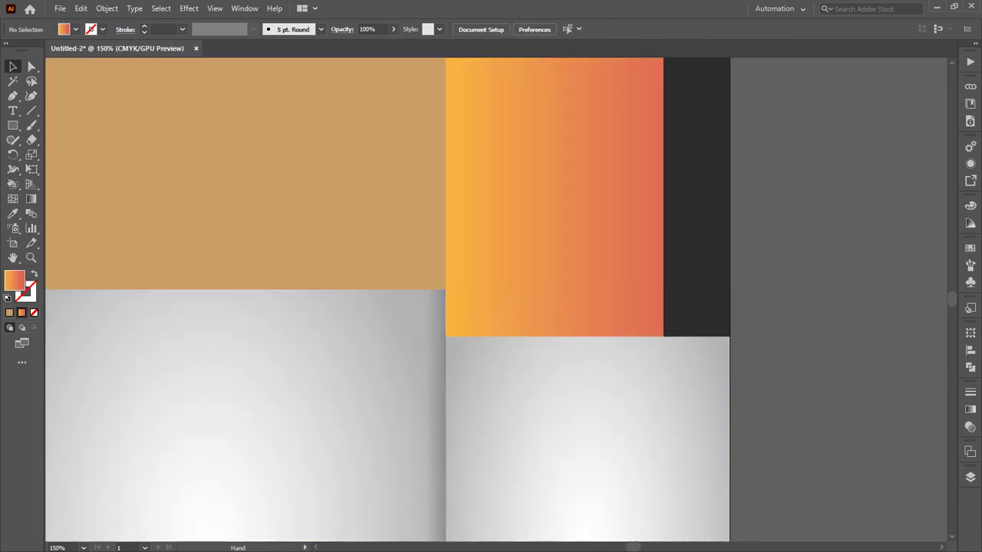
pyautogui.click(12, 125)
pyautogui.click(69, 125)
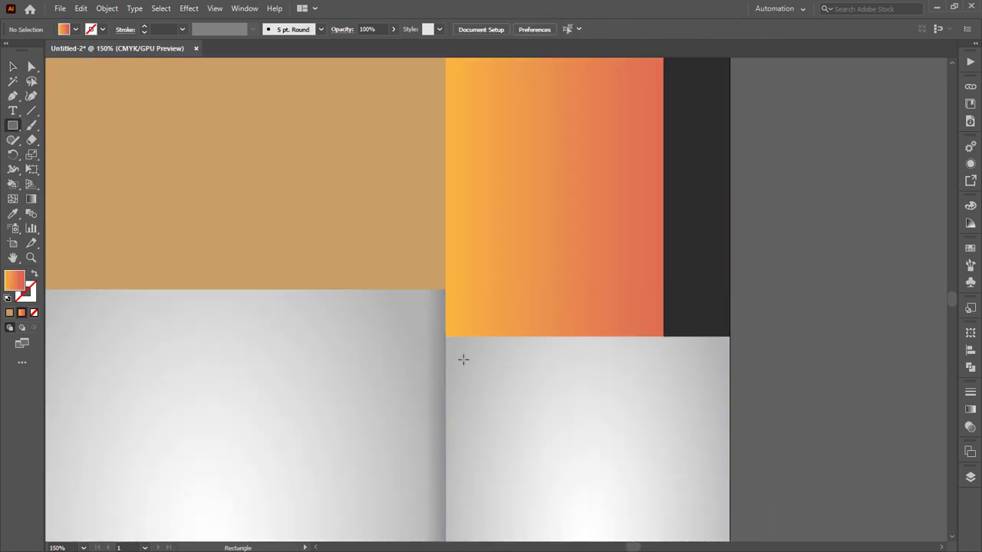
pyautogui.moveTo(445, 336)
pyautogui.mouseDown()
pyautogui.moveTo(388, 323)
pyautogui.moveTo(397, 288)
pyautogui.moveTo(791, 315)
pyautogui.mouseUp()
pyautogui.click(13, 66)
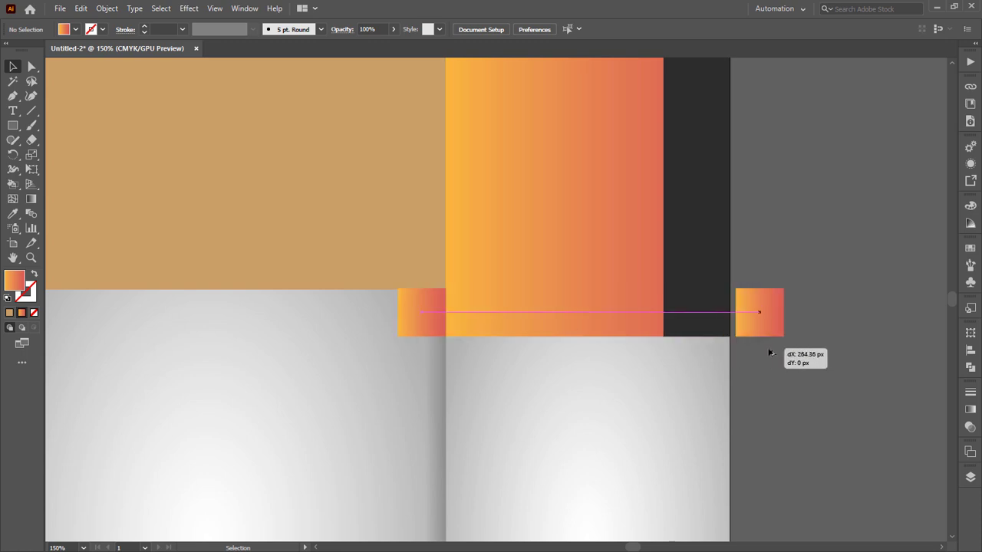
pyautogui.click(784, 335)
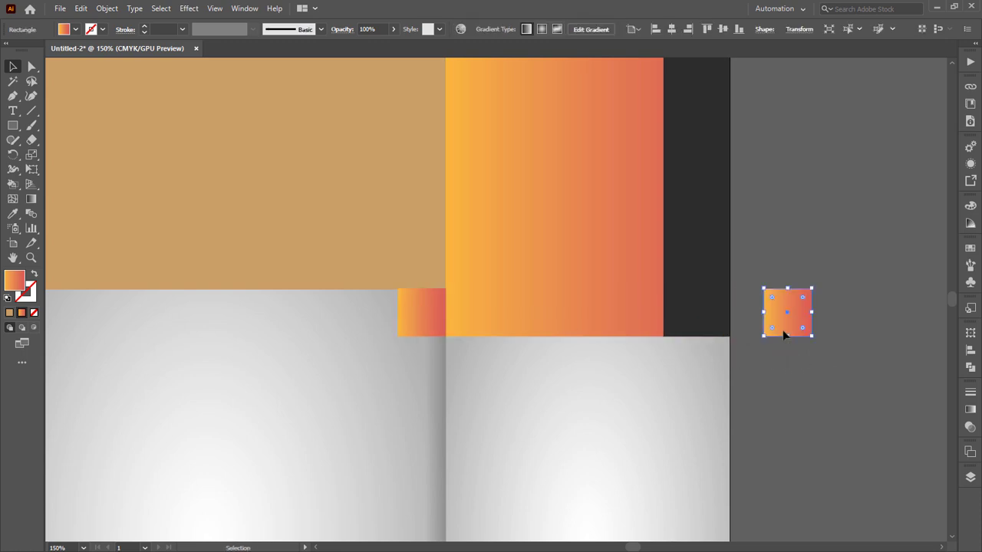
pyautogui.click(33, 111)
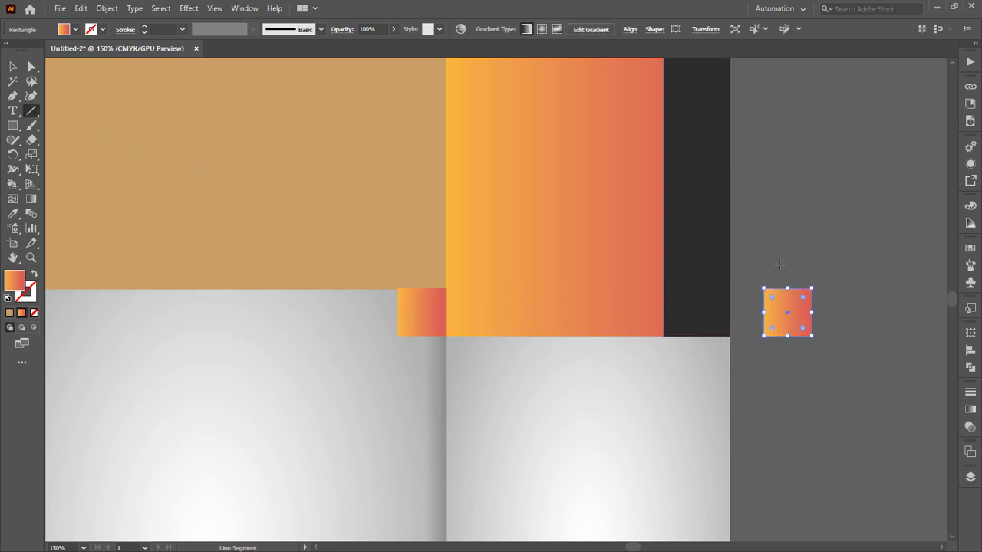
pyautogui.click(12, 97)
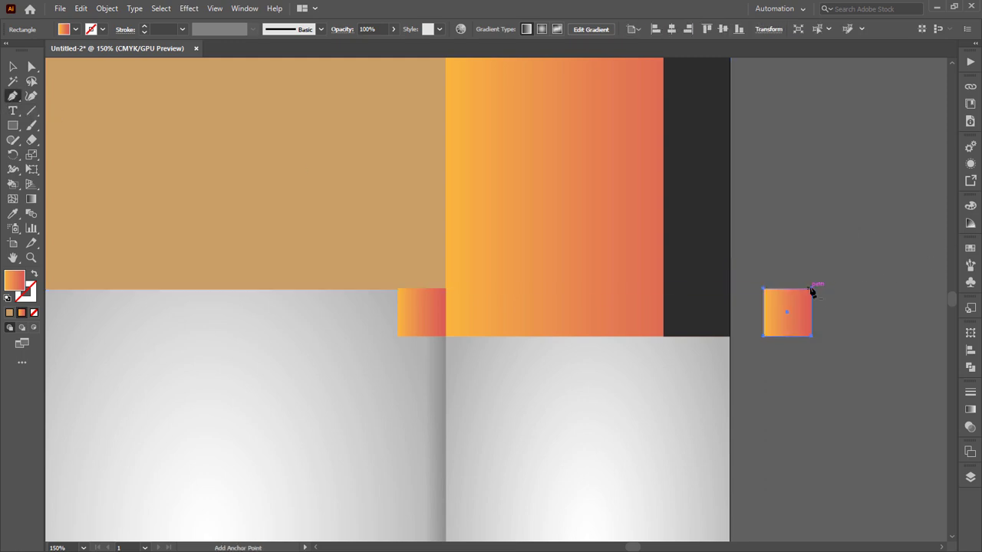
pyautogui.click(811, 290)
pyautogui.press('v')
pyautogui.click(434, 319)
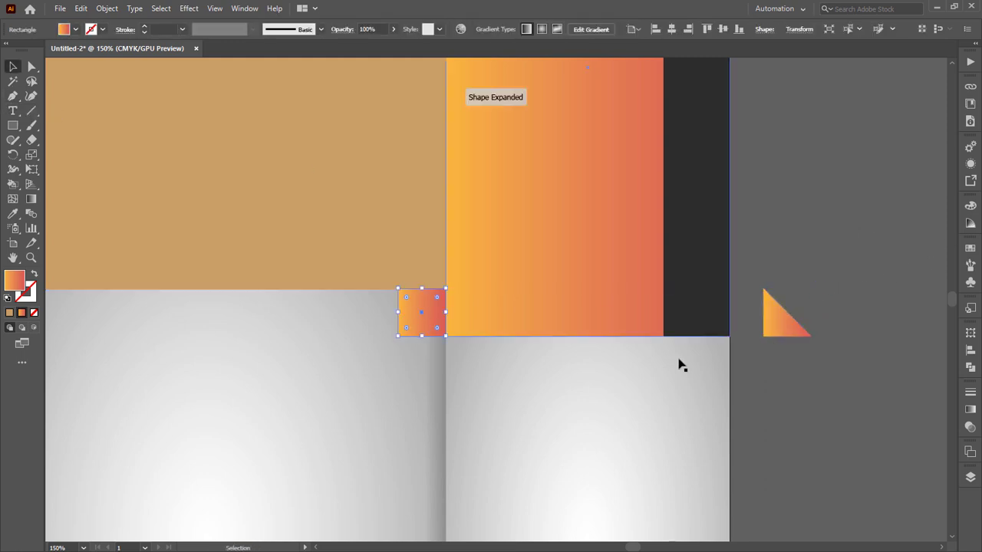
pyautogui.press('Delete')
# Step: Rotate the triangle 180°, move it into the inner corner and fill it with the dark strip's grey
pyautogui.moveTo(793, 333); pyautogui.dragTo(447, 344)
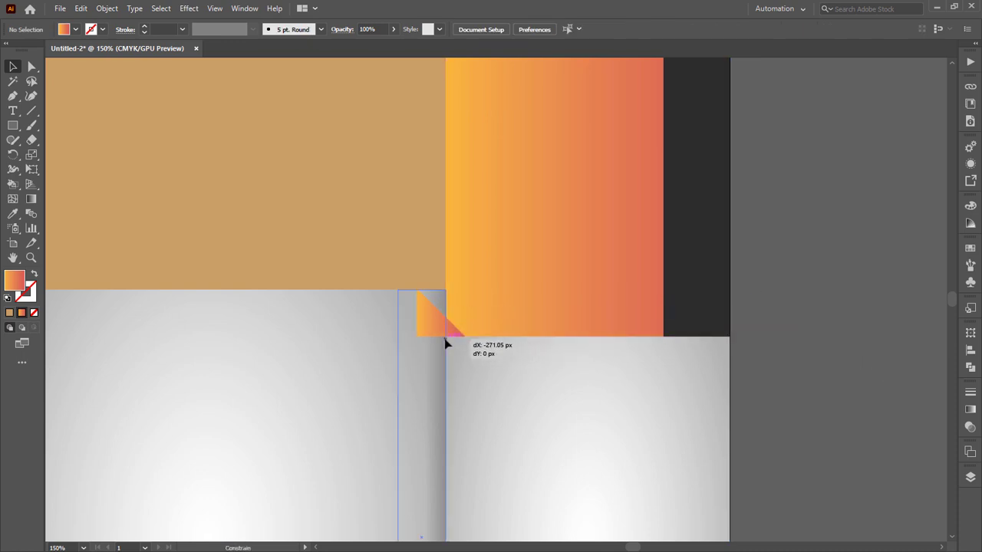
pyautogui.hotkey('ctrl', 'z')
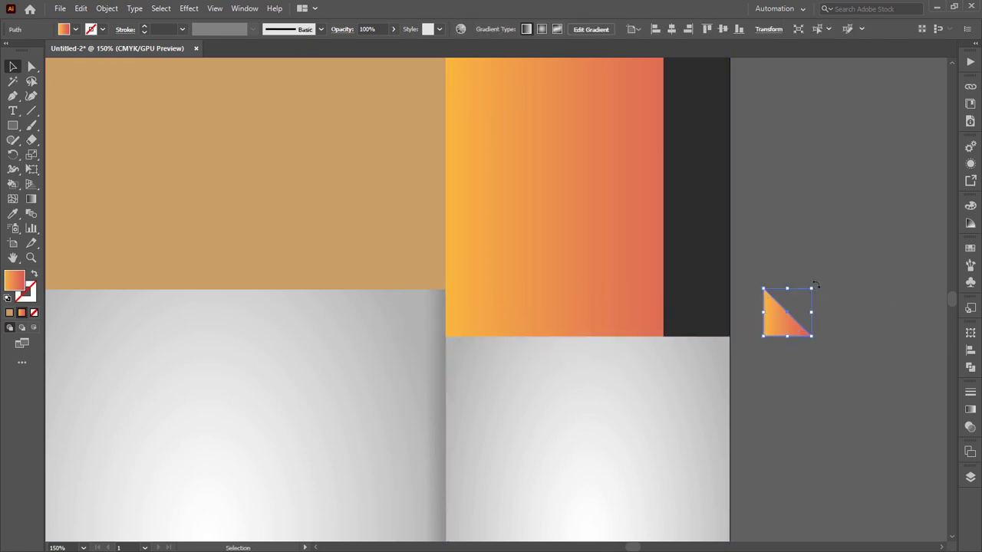
pyautogui.moveTo(815, 285); pyautogui.dragTo(724, 410)
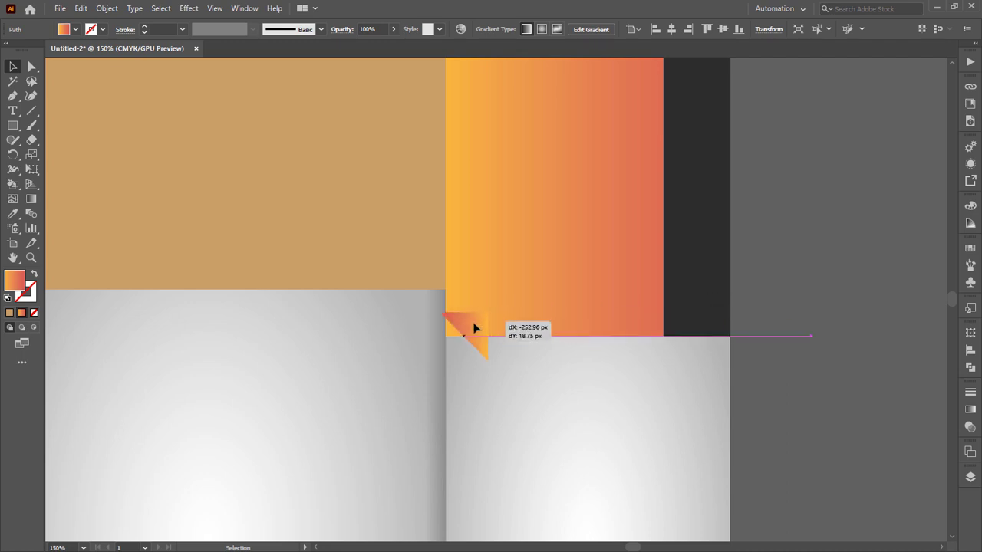
pyautogui.moveTo(805, 302); pyautogui.dragTo(444, 326)
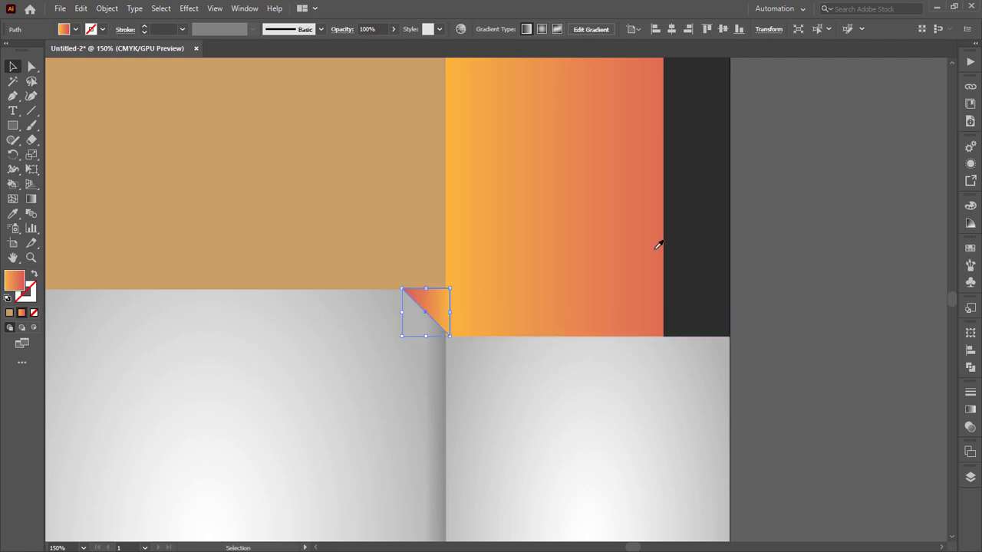
pyautogui.press('i')
pyautogui.click(709, 258)
pyautogui.click(12, 69)
pyautogui.click(684, 351)
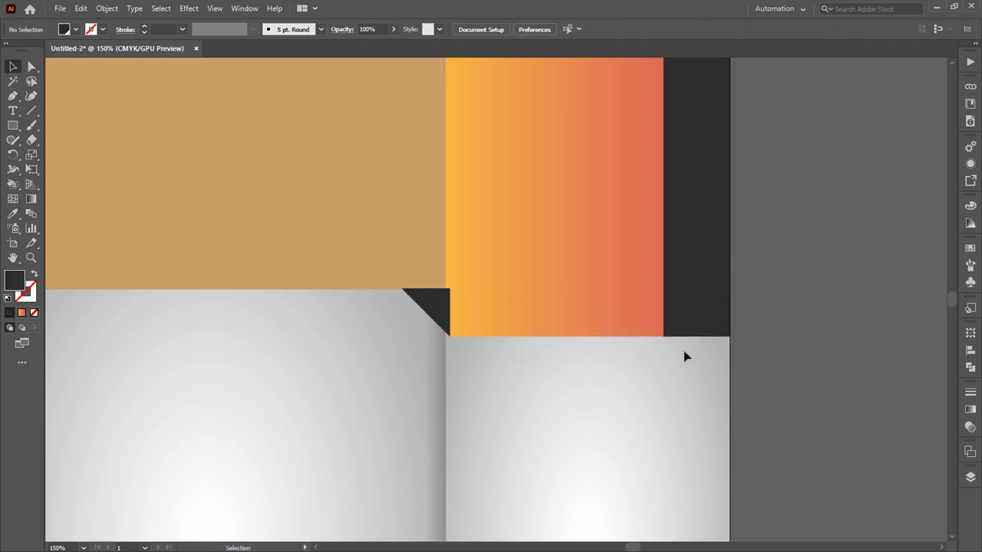
pyautogui.click(433, 303)
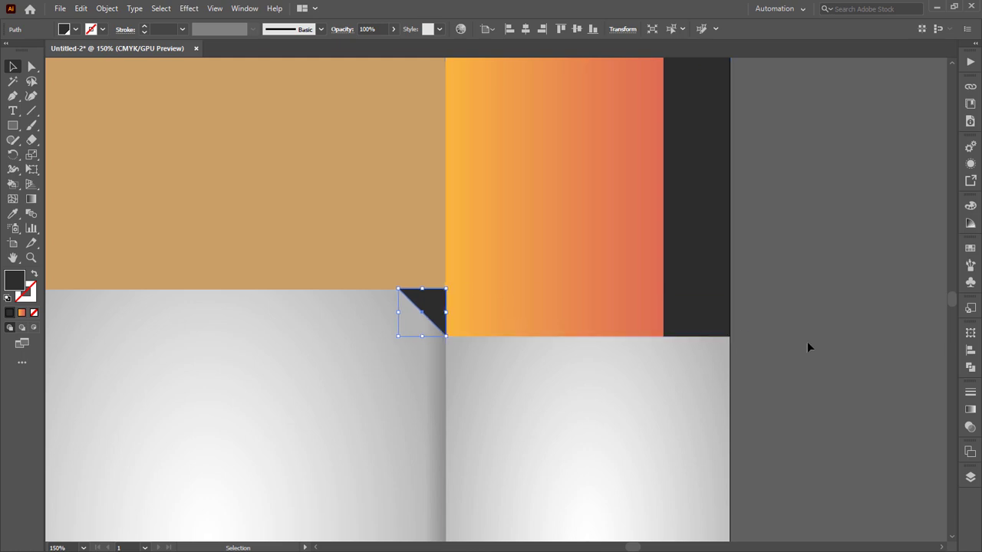
# Step: Copy the dark triangle to the right panel's top-right corner and enlarge it slightly
pyautogui.click(806, 342)
pyautogui.click(679, 328)
pyautogui.click(426, 311)
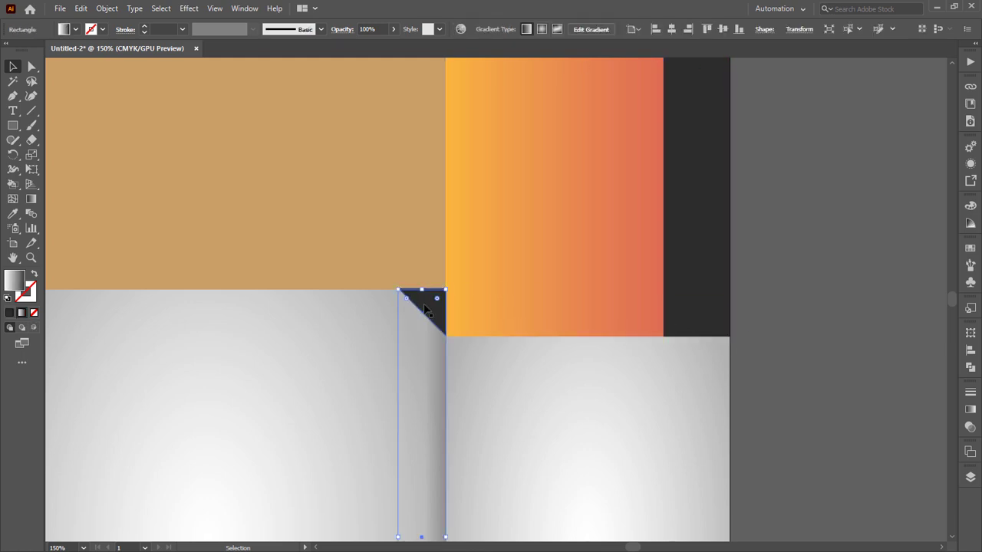
pyautogui.moveTo(428, 299)
pyautogui.mouseDown()
pyautogui.moveTo(679, 398)
pyautogui.moveTo(686, 373)
pyautogui.moveTo(657, 339)
pyautogui.moveTo(677, 346)
pyautogui.moveTo(651, 334)
pyautogui.mouseUp()
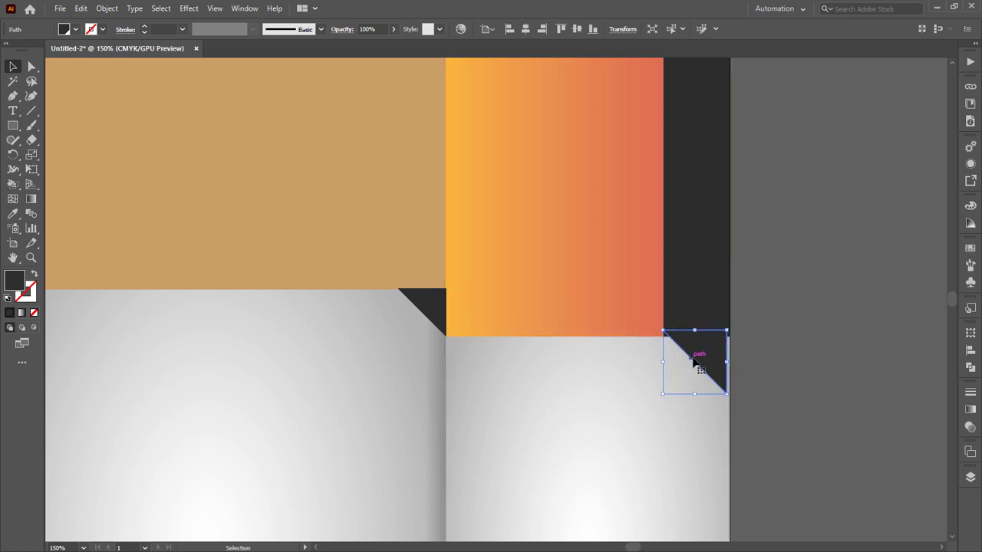
pyautogui.moveTo(693, 364); pyautogui.dragTo(695, 368)
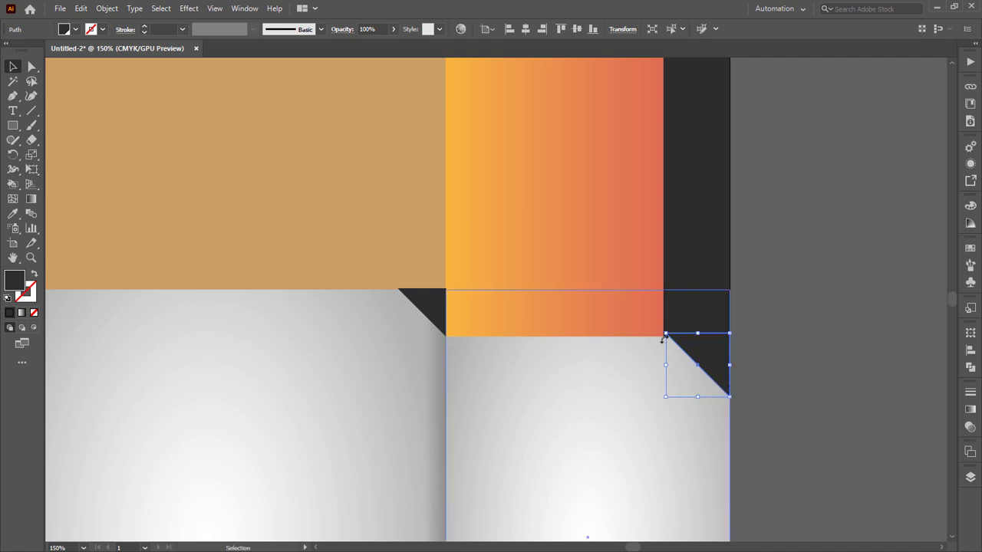
pyautogui.moveTo(665, 335); pyautogui.dragTo(662, 332)
pyautogui.click(737, 413)
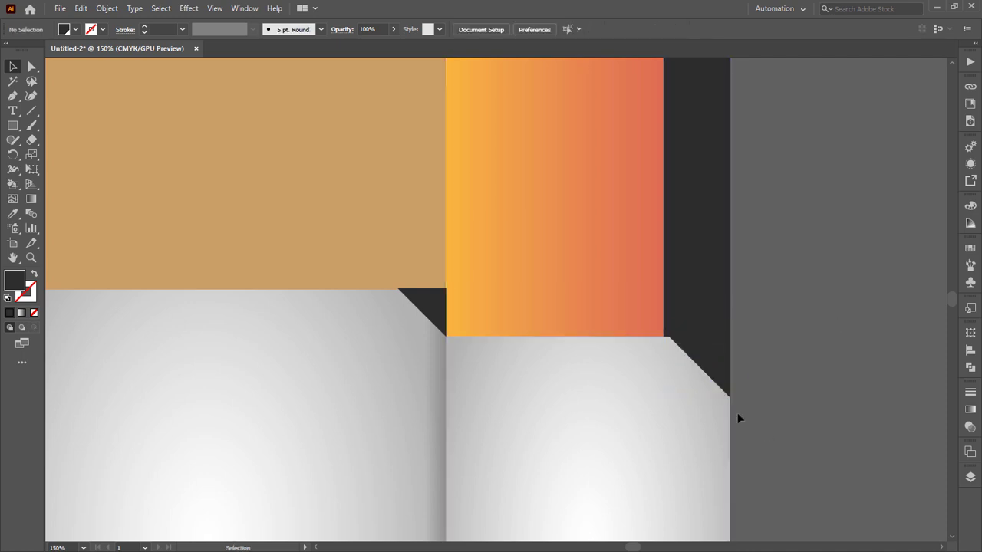
pyautogui.click(713, 430)
pyautogui.click(721, 380)
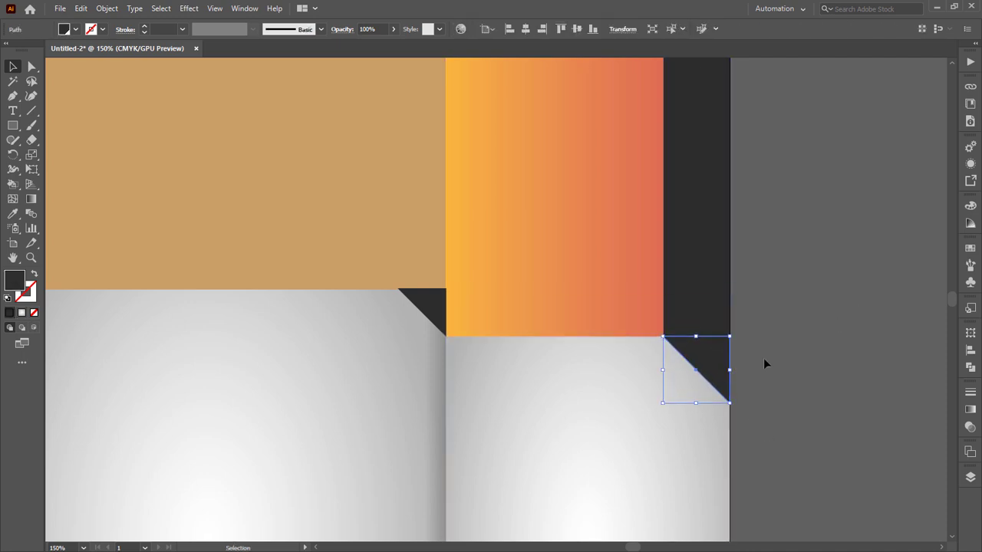
pyautogui.click(763, 358)
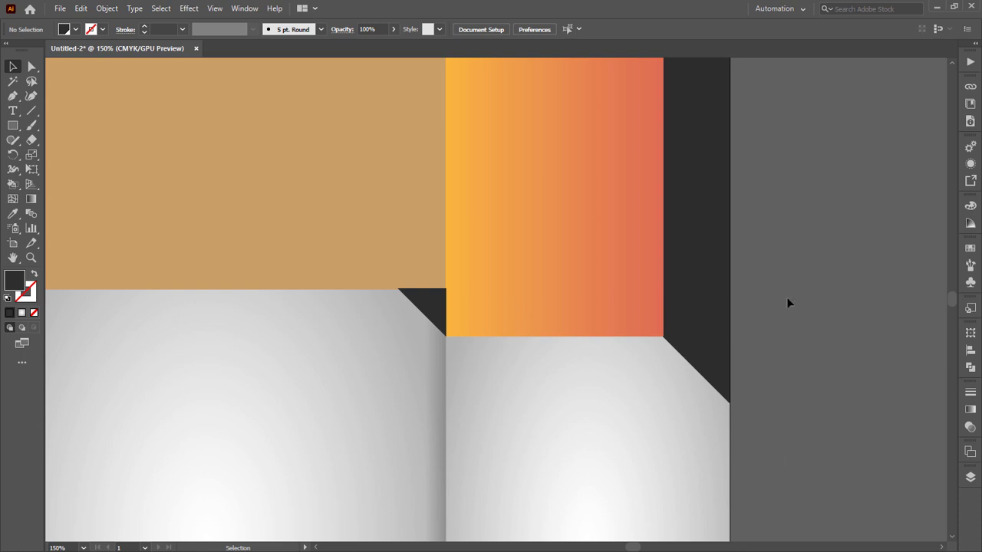
# Step: Zoom out and select the tan block with the left corner triangle to sample the tan fill
pyautogui.moveTo(786, 300); pyautogui.dragTo(830, 338)
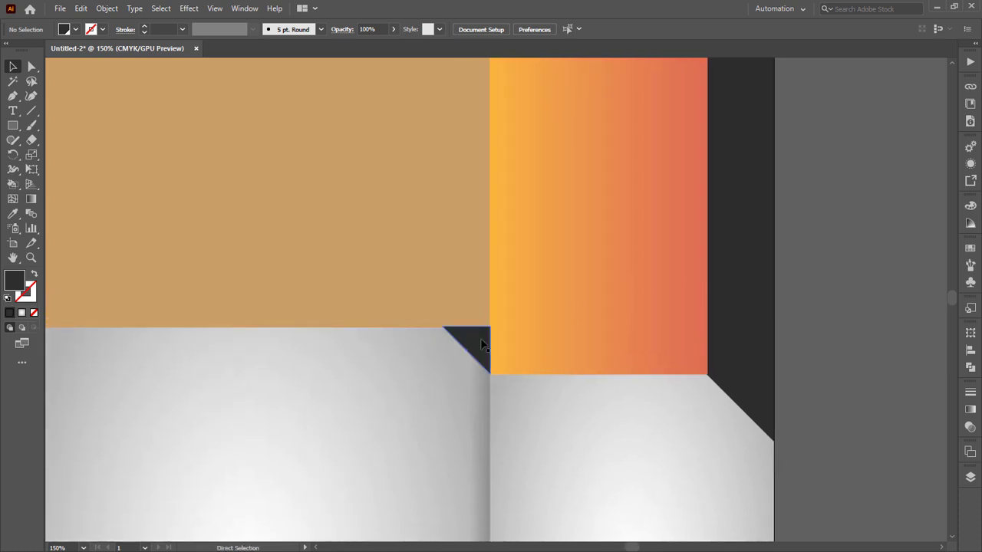
pyautogui.hotkey('ctrl', '-')
pyautogui.hotkey('ctrl', '-')
pyautogui.click(435, 287)
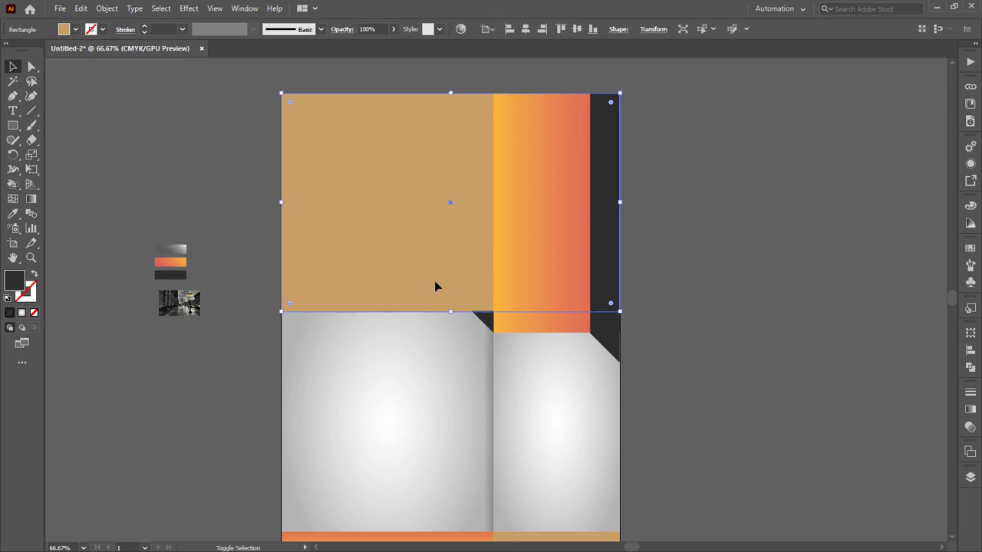
pyautogui.click(489, 320)
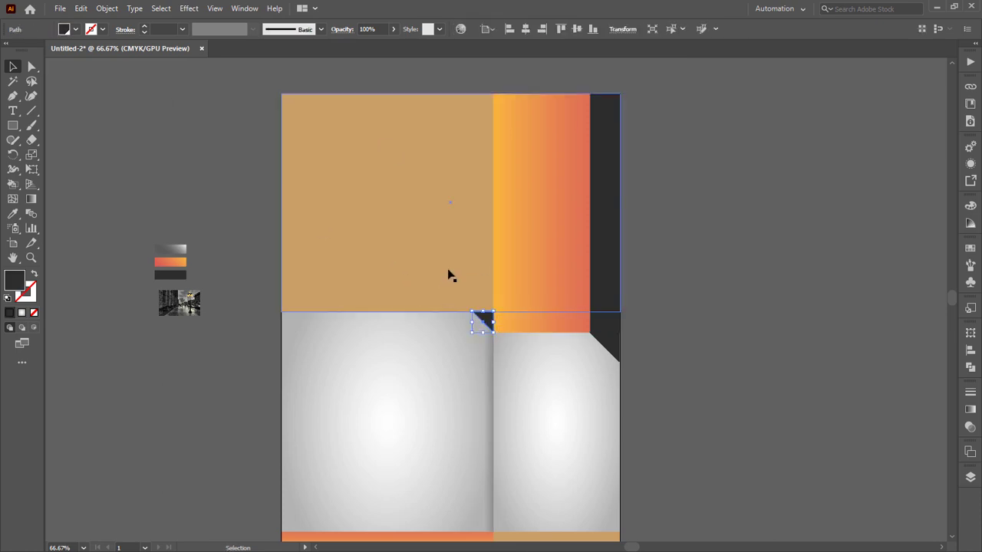
pyautogui.click(677, 355)
pyautogui.click(468, 306)
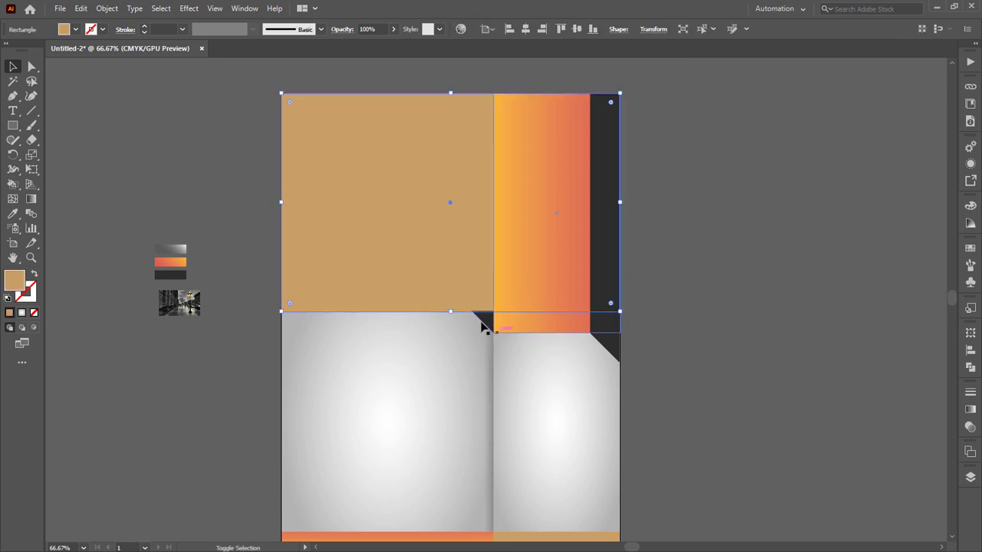
pyautogui.keyDown('shift'); pyautogui.click(480, 324); pyautogui.keyUp('shift')
pyautogui.press('i')
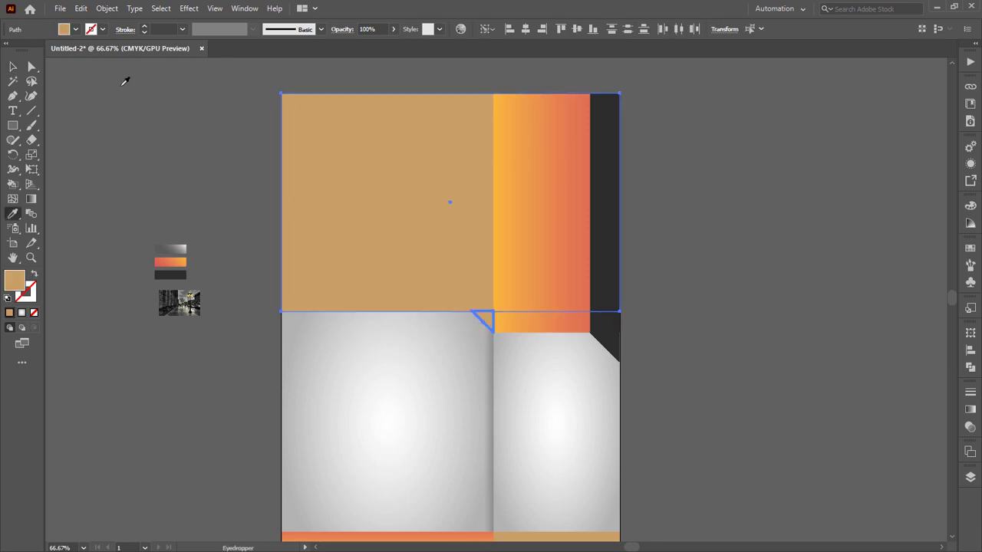
pyautogui.press('/')
pyautogui.hotkey('ctrl', 'z')
# Step: Unite the selected top shapes into one with Pathfinder
pyautogui.click(971, 477)
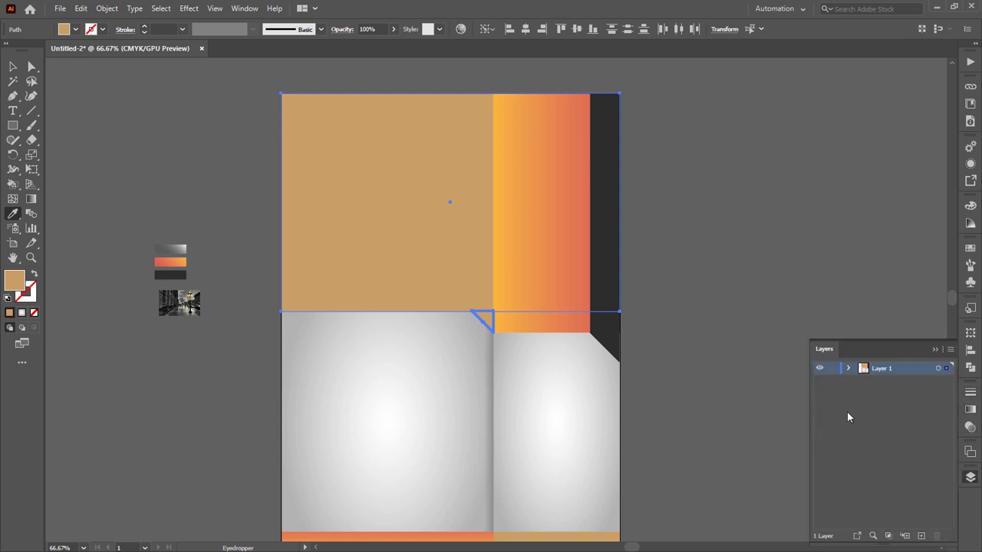
pyautogui.click(971, 477)
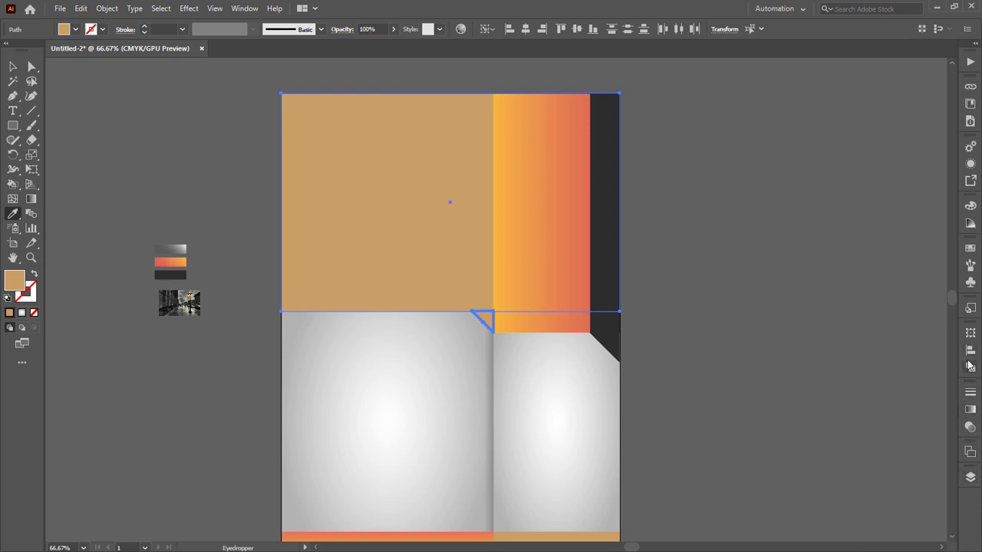
pyautogui.click(970, 350)
pyautogui.click(970, 350)
pyautogui.click(970, 367)
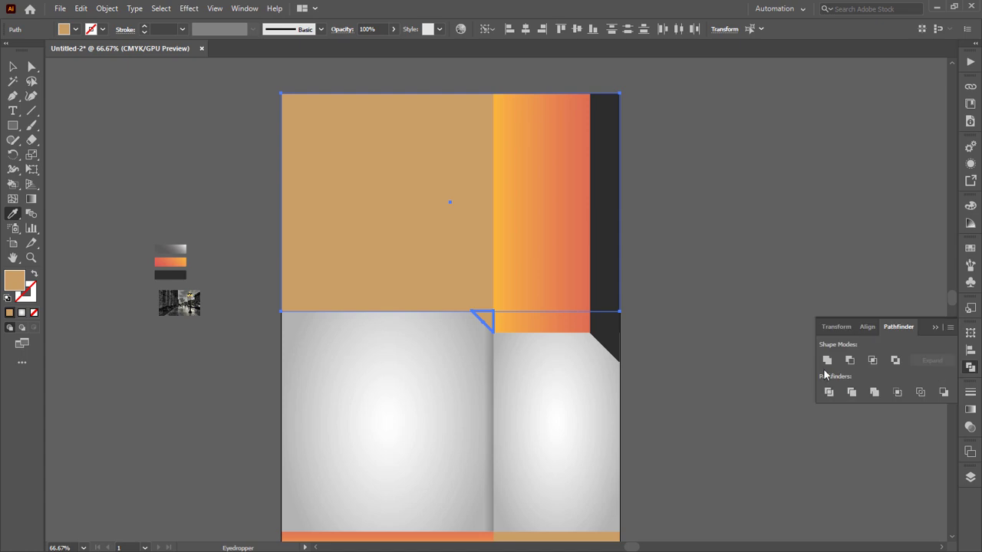
pyautogui.click(827, 359)
pyautogui.click(934, 328)
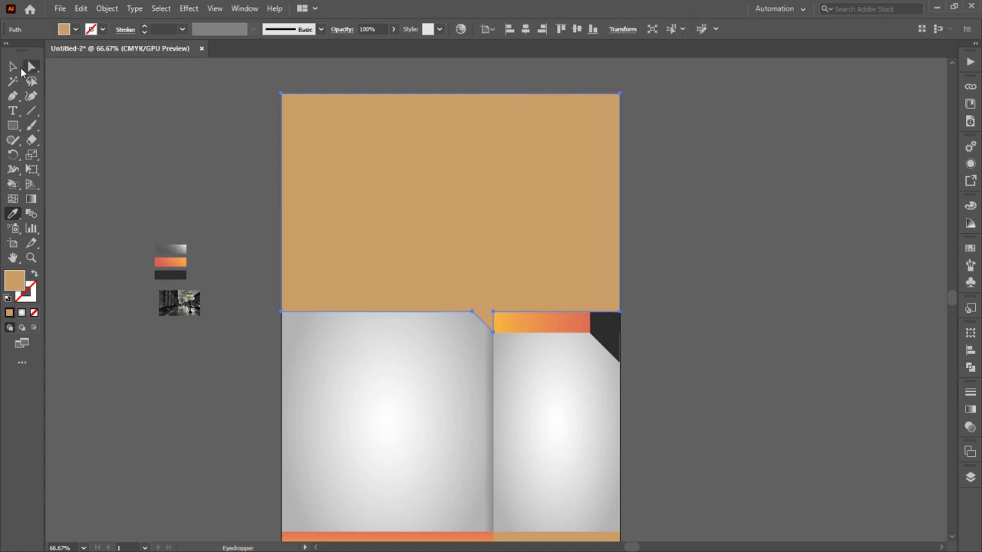
# Step: Merge the tall dark strip and its triangle corner into one shape with Pathfinder Unite
pyautogui.click(14, 68)
pyautogui.click(780, 317)
pyautogui.click(565, 322)
pyautogui.click(609, 328)
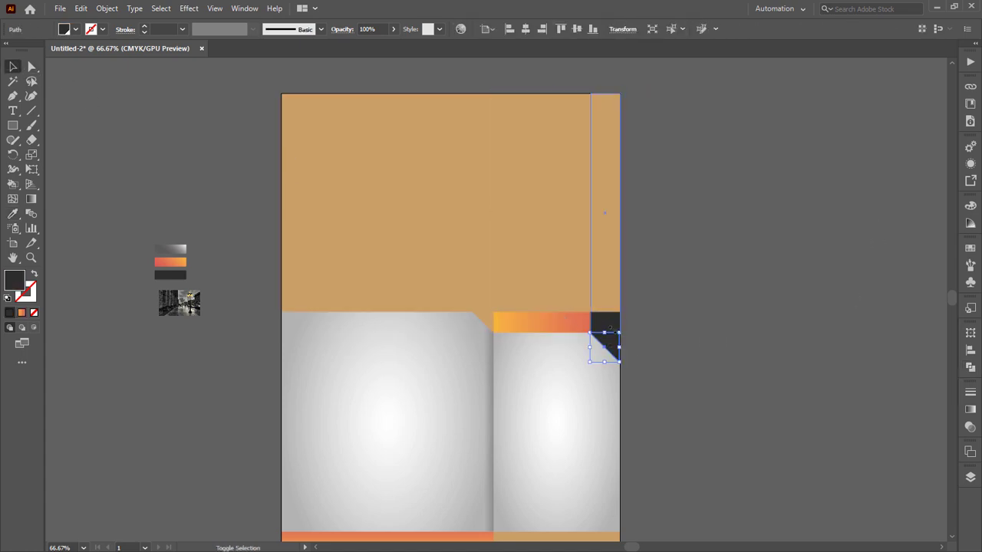
pyautogui.keyDown('shift'); pyautogui.click(602, 326); pyautogui.keyUp('shift')
pyautogui.click(971, 349)
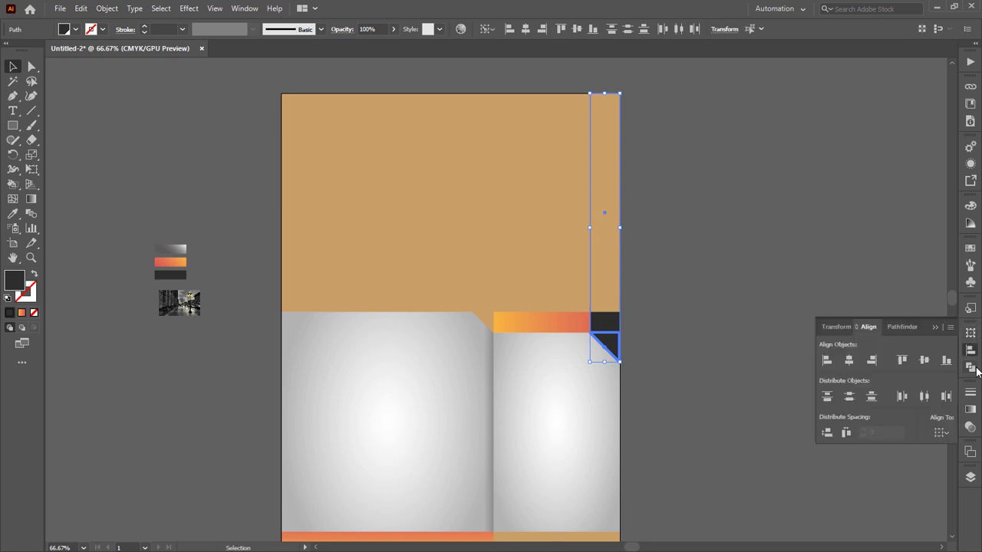
pyautogui.click(898, 326)
pyautogui.click(827, 360)
pyautogui.click(793, 276)
# Step: Bring the beige strip and the merged dark side shape to the front via Arrange
pyautogui.click(565, 327)
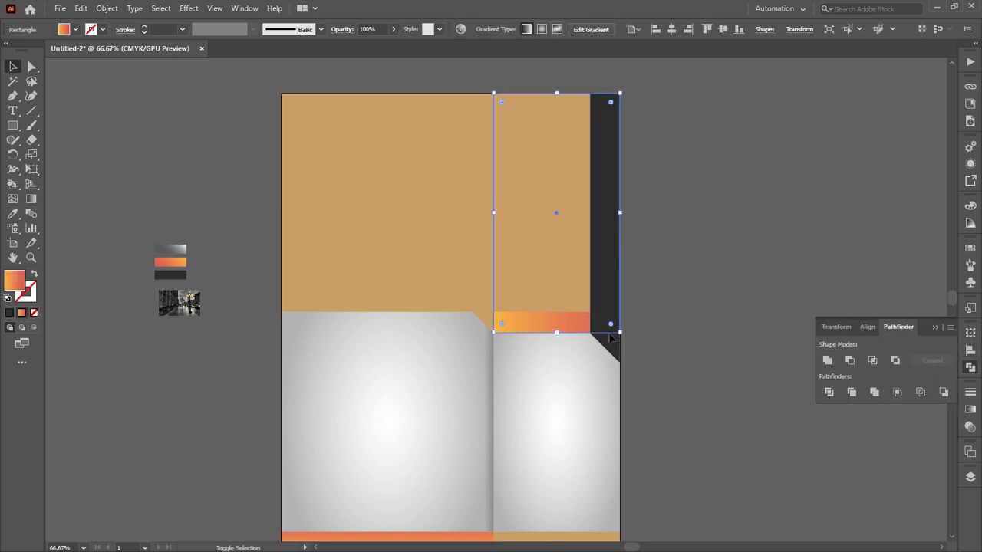
pyautogui.click(614, 334)
pyautogui.rightClick(610, 334)
pyautogui.click(703, 290)
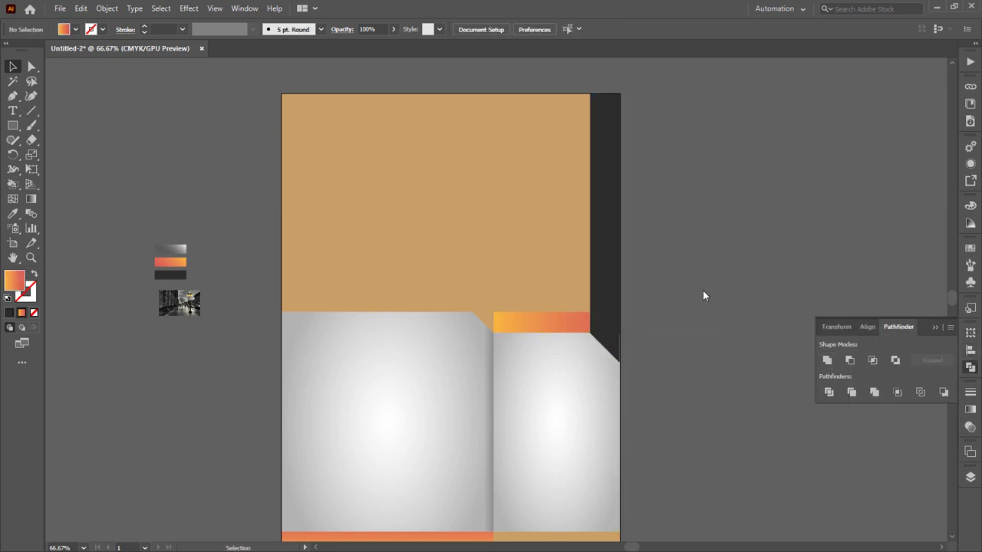
pyautogui.click(565, 333)
pyautogui.keyDown('shift'); pyautogui.click(602, 326); pyautogui.keyUp('shift')
pyautogui.rightClick(602, 326)
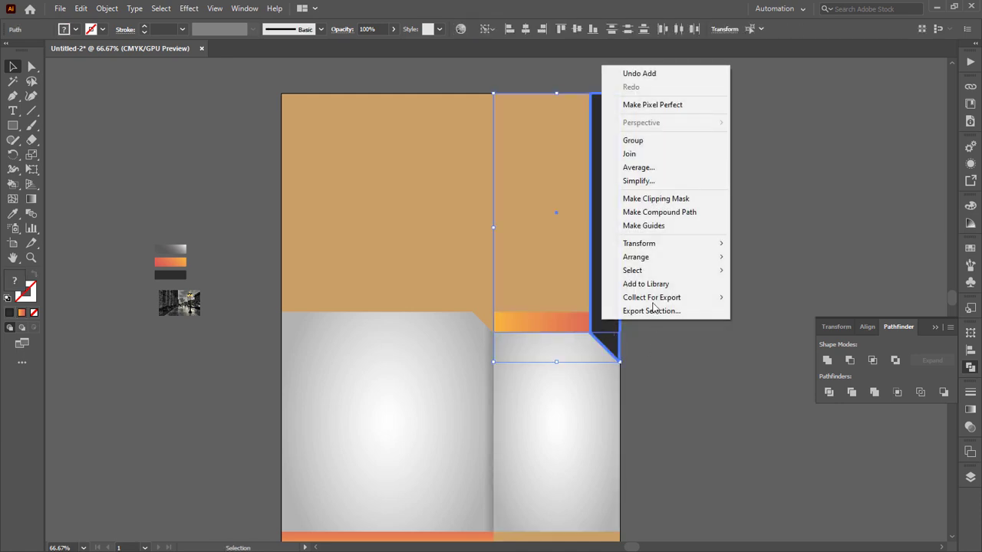
pyautogui.click(774, 257)
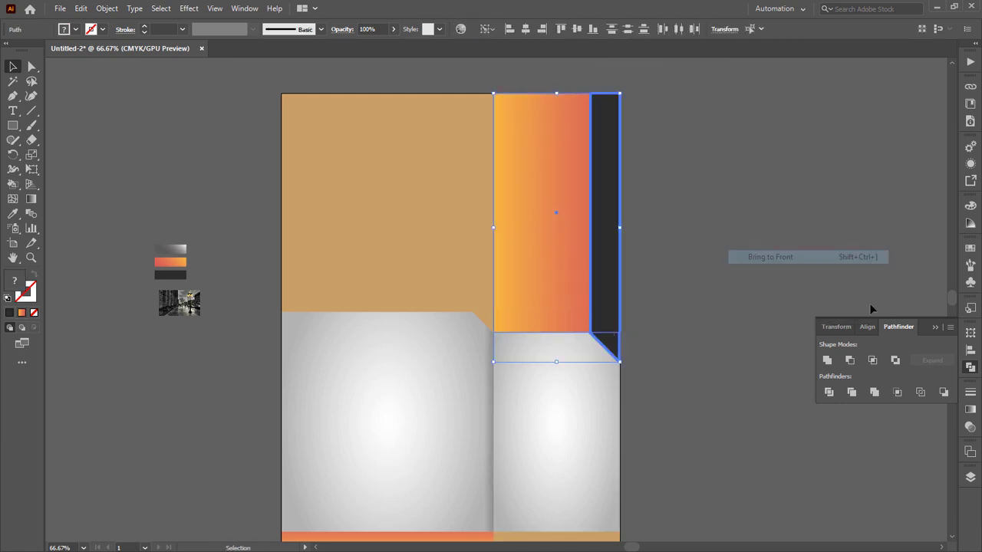
pyautogui.click(935, 327)
pyautogui.click(432, 292)
pyautogui.click(238, 311)
# Step: Place the street photo over the beige top-left panel and make a clipping mask
pyautogui.moveTo(159, 310)
pyautogui.mouseDown()
pyautogui.moveTo(268, 229)
pyautogui.moveTo(392, 310)
pyautogui.mouseUp()
pyautogui.moveTo(286, 262); pyautogui.dragTo(314, 252)
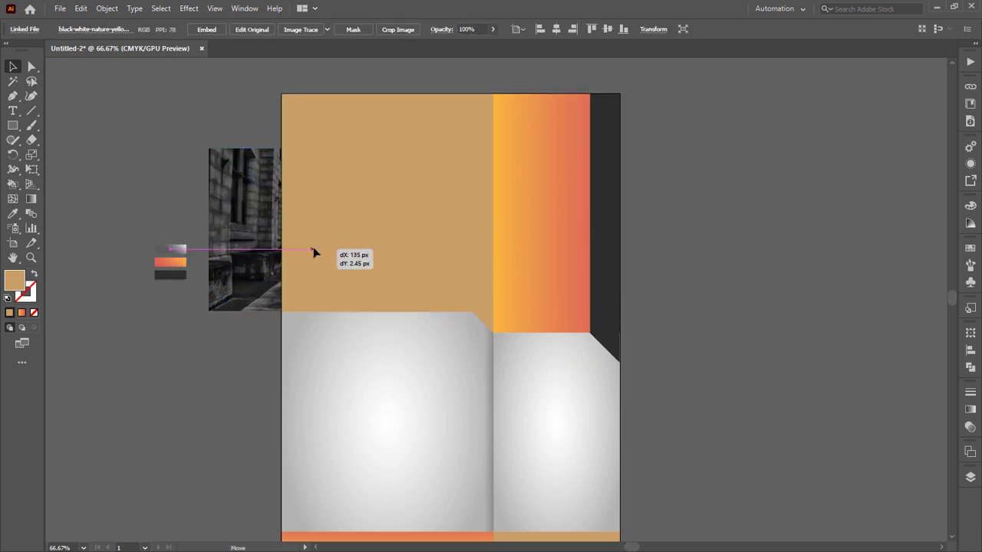
pyautogui.keyDown('shift'); pyautogui.click(327, 176); pyautogui.keyUp('shift')
pyautogui.rightClick(325, 171)
pyautogui.click(380, 277)
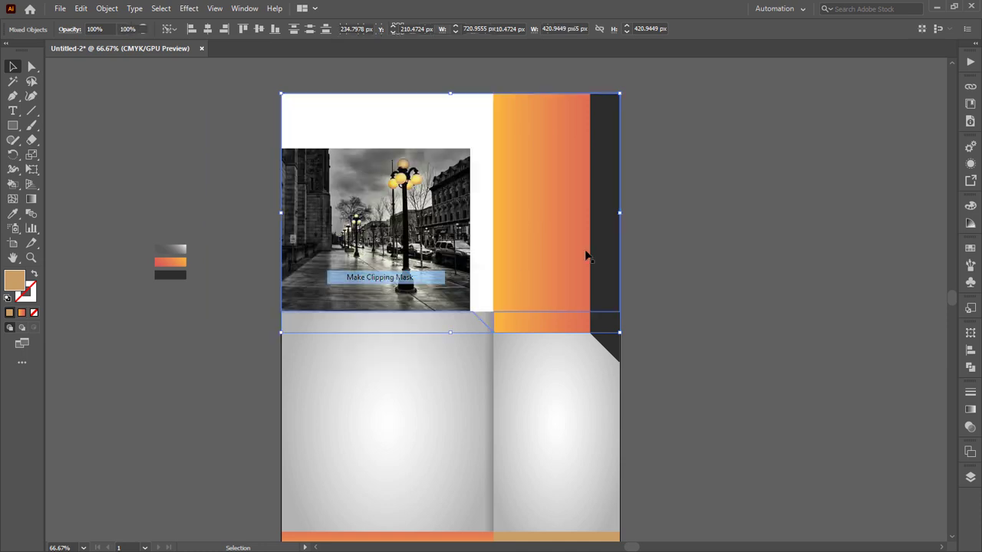
# Step: Enlarge and reposition the photo inside the clip group so it fills the panel
pyautogui.doubleClick(330, 250)
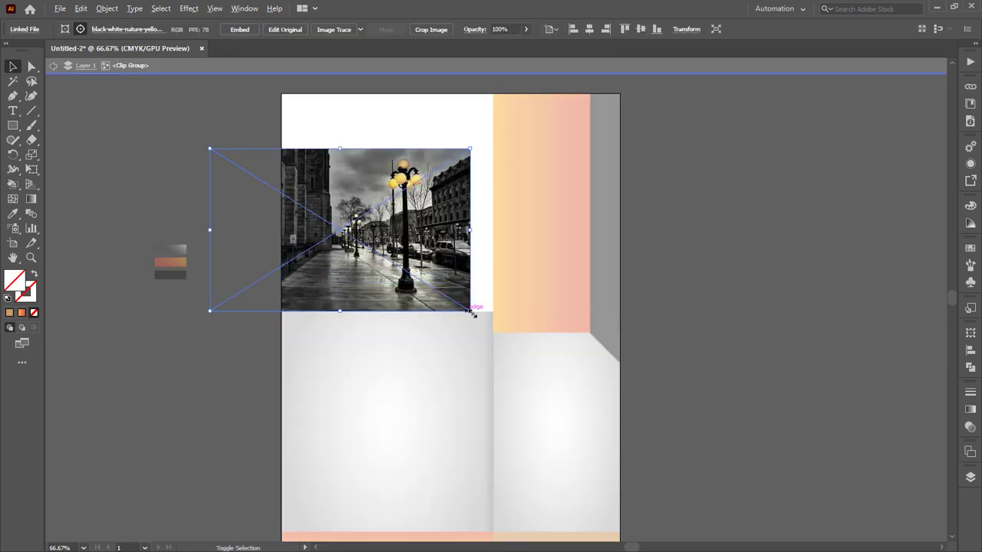
pyautogui.moveTo(471, 313); pyautogui.dragTo(548, 386)
pyautogui.moveTo(412, 297)
pyautogui.mouseDown()
pyautogui.moveTo(418, 290)
pyautogui.moveTo(344, 283)
pyautogui.mouseUp()
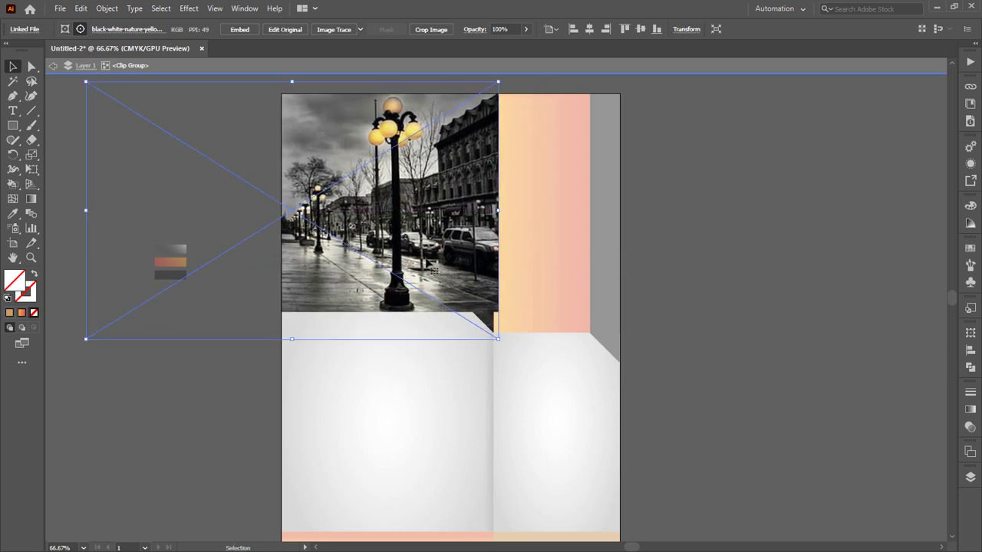
pyautogui.click(707, 275)
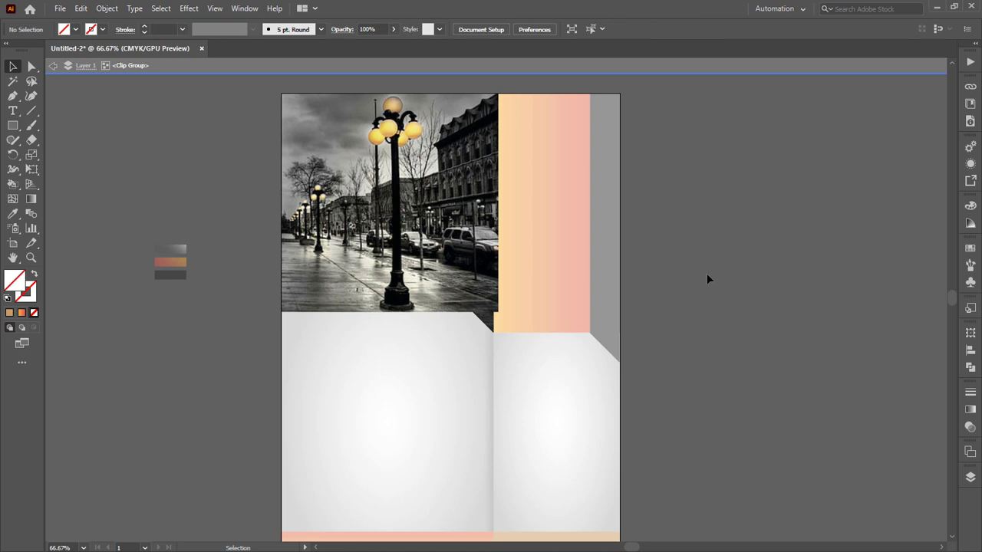
pyautogui.doubleClick(708, 273)
pyautogui.moveTo(749, 328); pyautogui.dragTo(711, 285)
# Step: Recolour the bottom-right bar with the dark strip's grey using the eyedropper
pyautogui.click(572, 491)
pyautogui.press('i')
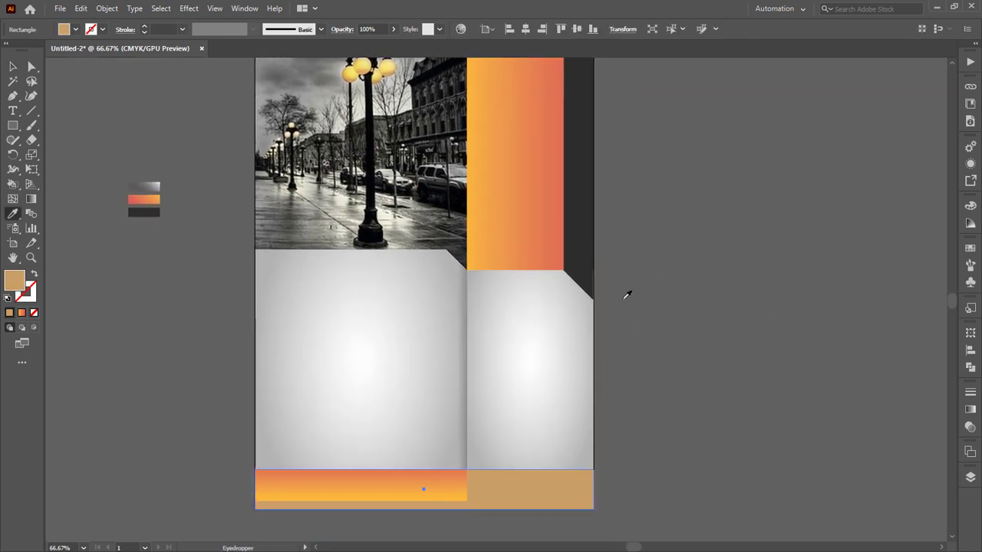
pyautogui.click(592, 234)
pyautogui.press('v')
pyautogui.click(808, 317)
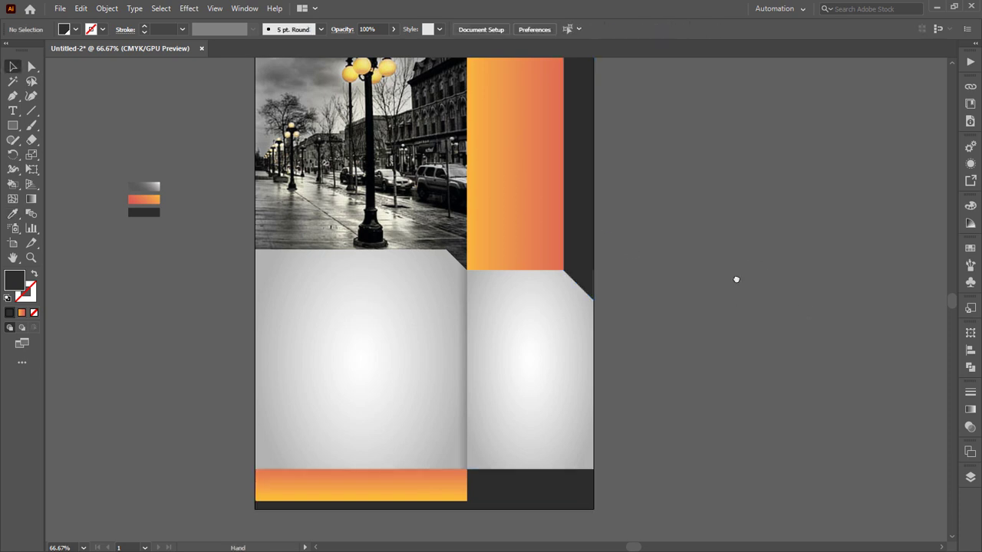
# Step: Place a new text object in the empty space beside the artboard
pyautogui.moveTo(736, 279); pyautogui.dragTo(676, 330)
pyautogui.click(12, 111)
pyautogui.click(597, 255)
pyautogui.write('BUSINESS')
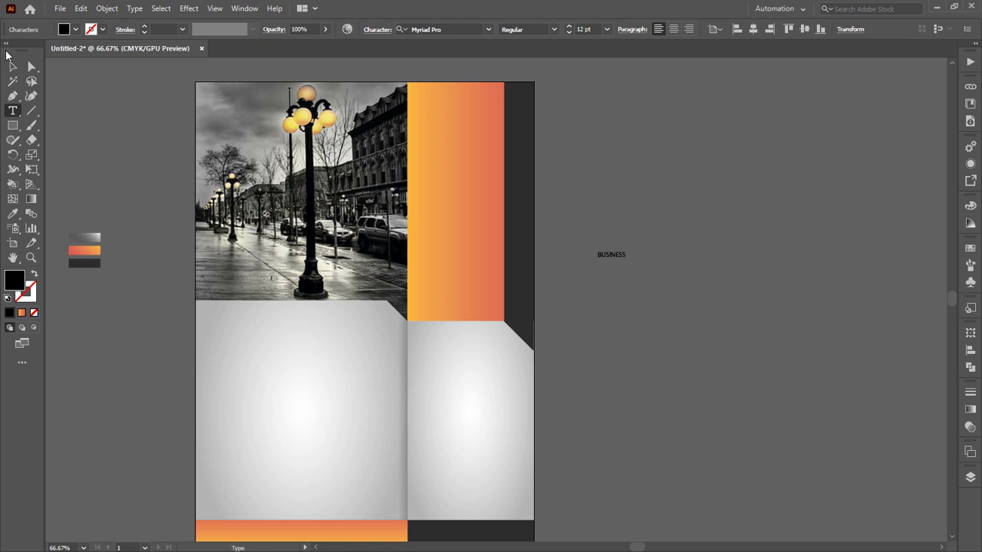
# Step: Rotate BUSINESS 90° to run vertically, scale it up and make it Bold
pyautogui.click(12, 66)
pyautogui.moveTo(640, 266); pyautogui.dragTo(622, 198)
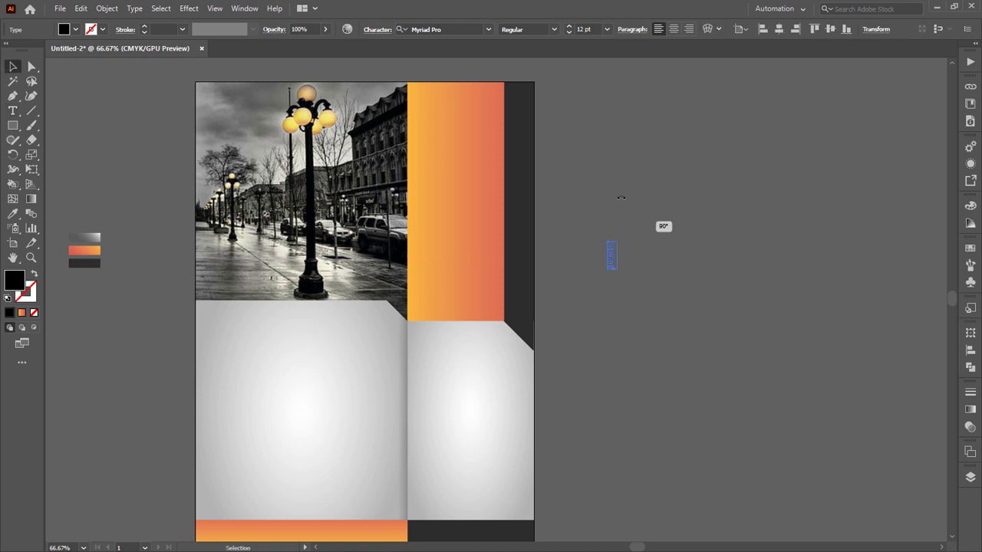
pyautogui.moveTo(622, 272); pyautogui.dragTo(659, 362)
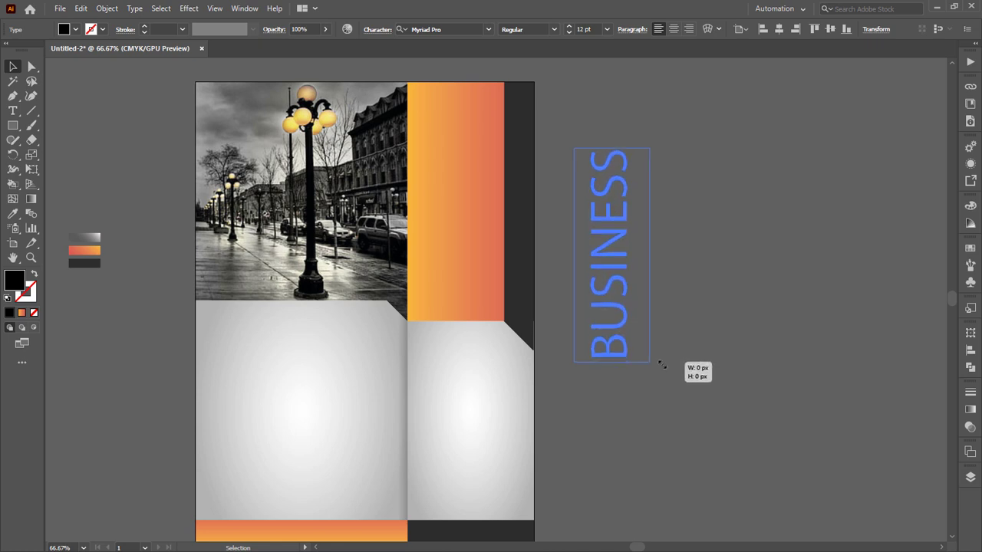
pyautogui.click(554, 29)
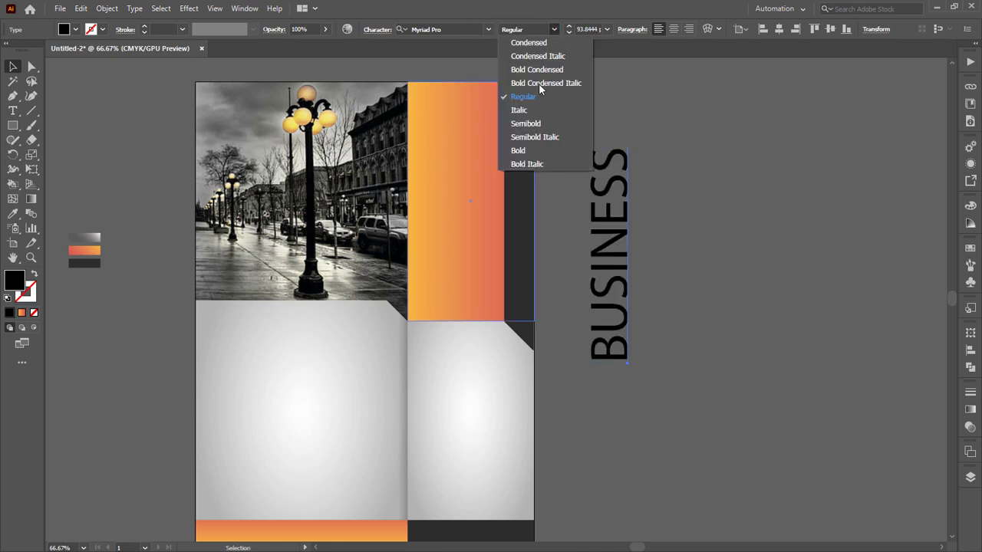
pyautogui.click(536, 144)
# Step: Move BUSINESS onto the orange bar, fill it white and set opacity to 24%
pyautogui.click(577, 311)
pyautogui.moveTo(599, 315); pyautogui.dragTo(448, 277)
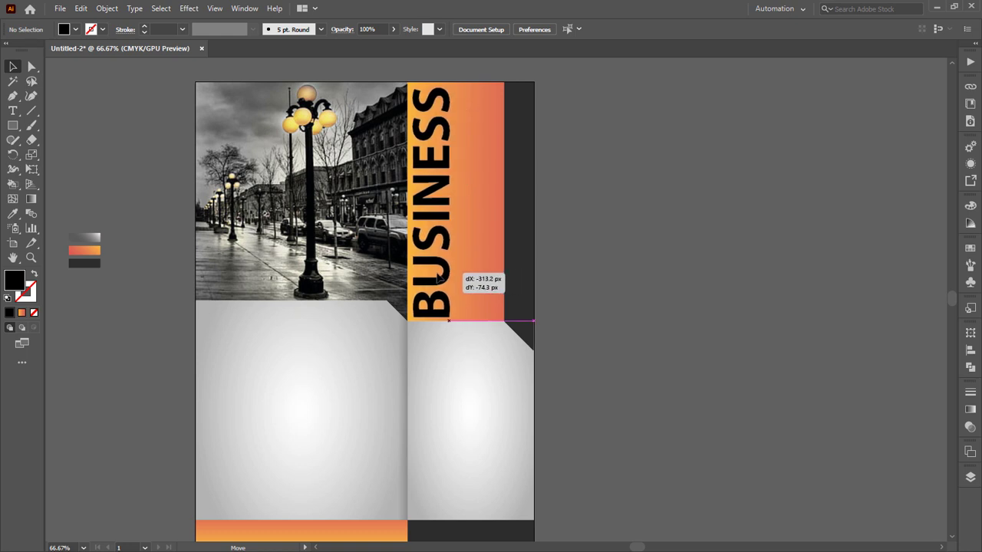
pyautogui.moveTo(448, 277); pyautogui.dragTo(435, 279)
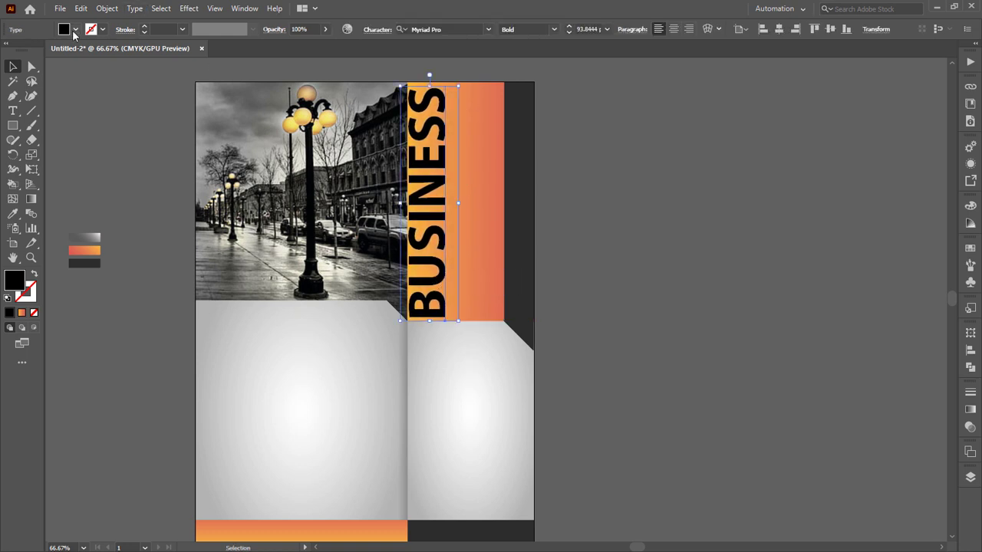
pyautogui.click(75, 29)
pyautogui.click(22, 52)
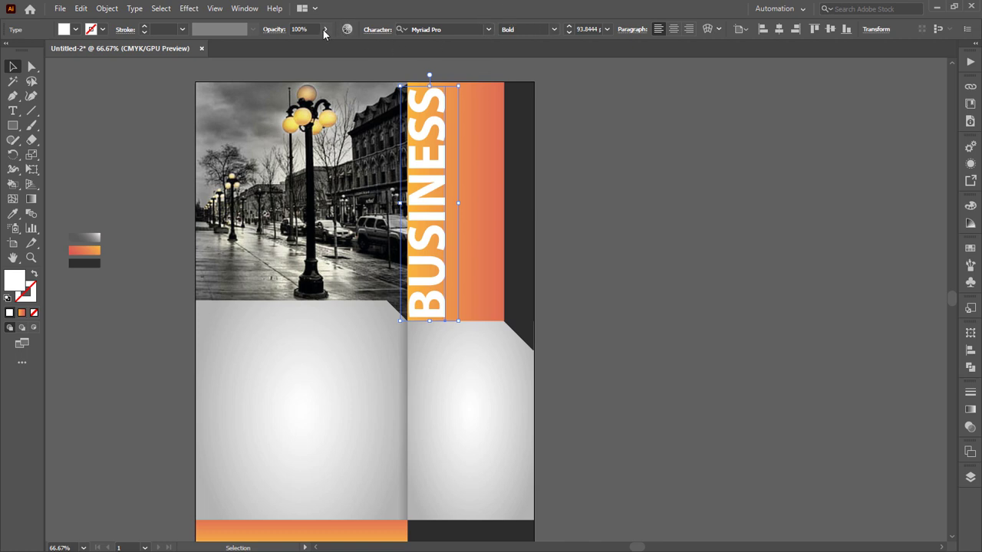
pyautogui.click(290, 46)
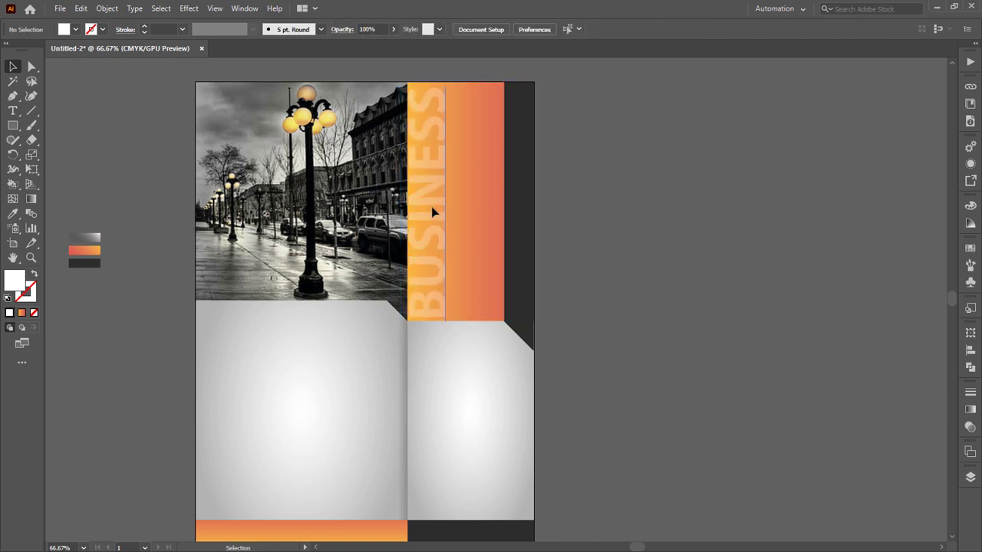
# Step: Stretch and nudge BUSINESS so it fills the orange bar's width and height
pyautogui.moveTo(458, 203); pyautogui.dragTo(539, 202)
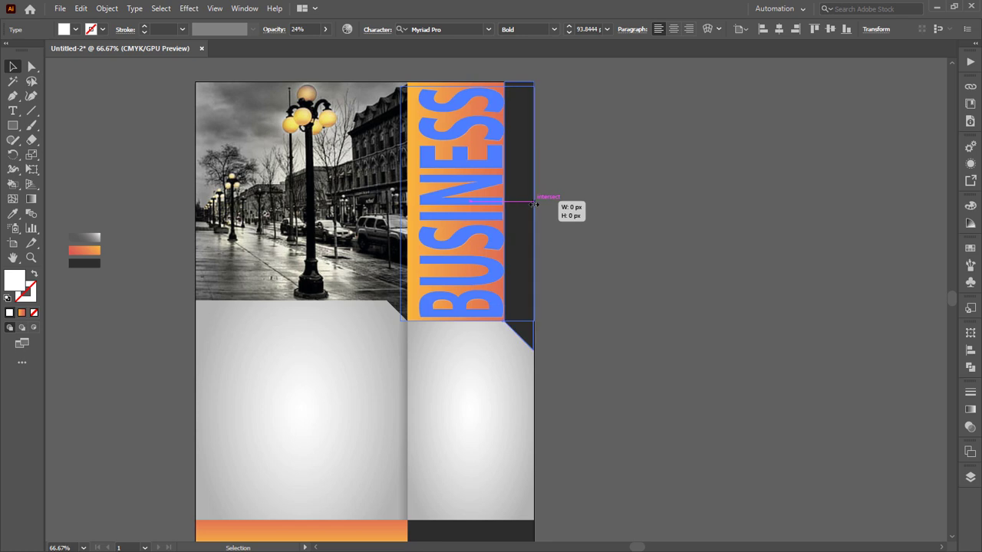
pyautogui.moveTo(408, 202); pyautogui.dragTo(386, 203)
pyautogui.moveTo(460, 89); pyautogui.dragTo(460, 77)
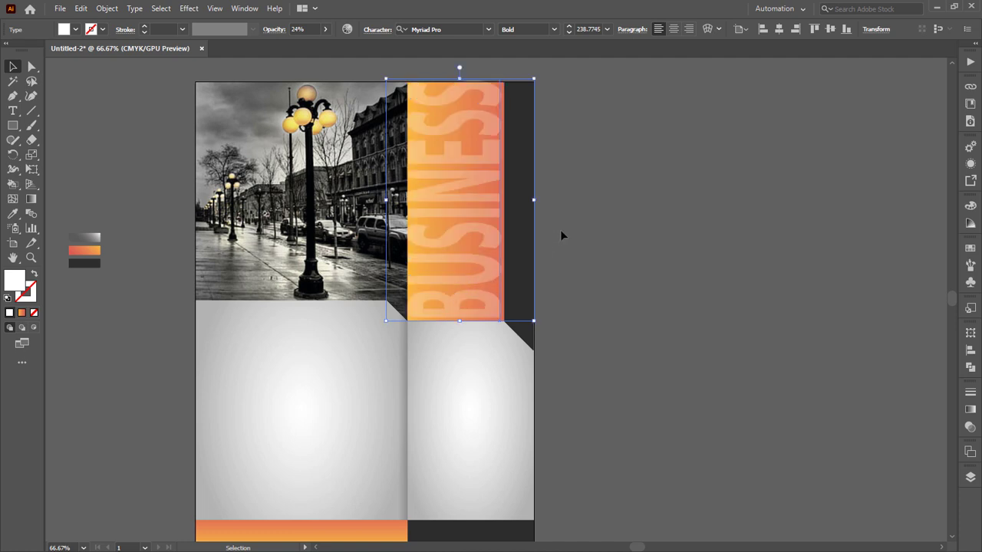
pyautogui.click(642, 219)
pyautogui.moveTo(607, 425); pyautogui.dragTo(607, 323)
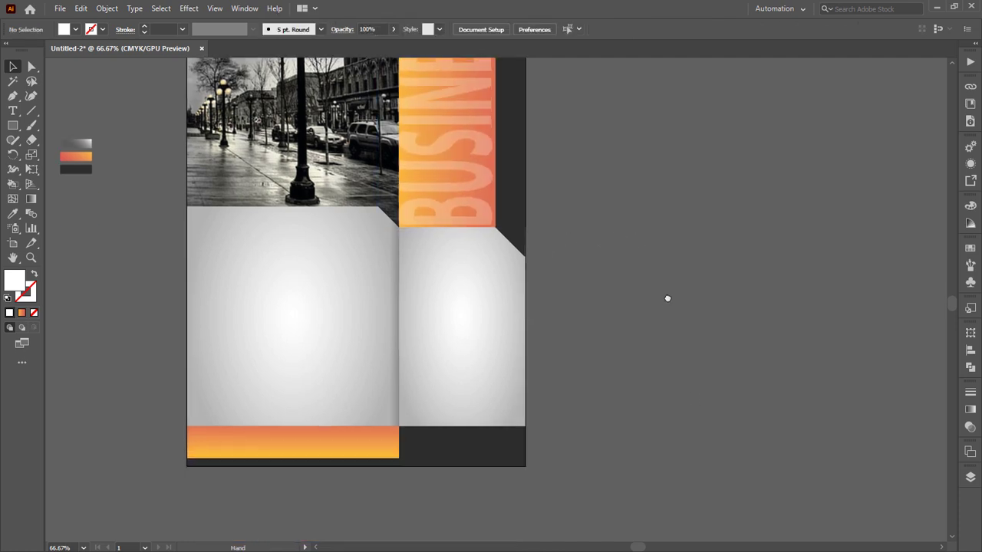
pyautogui.click(373, 274)
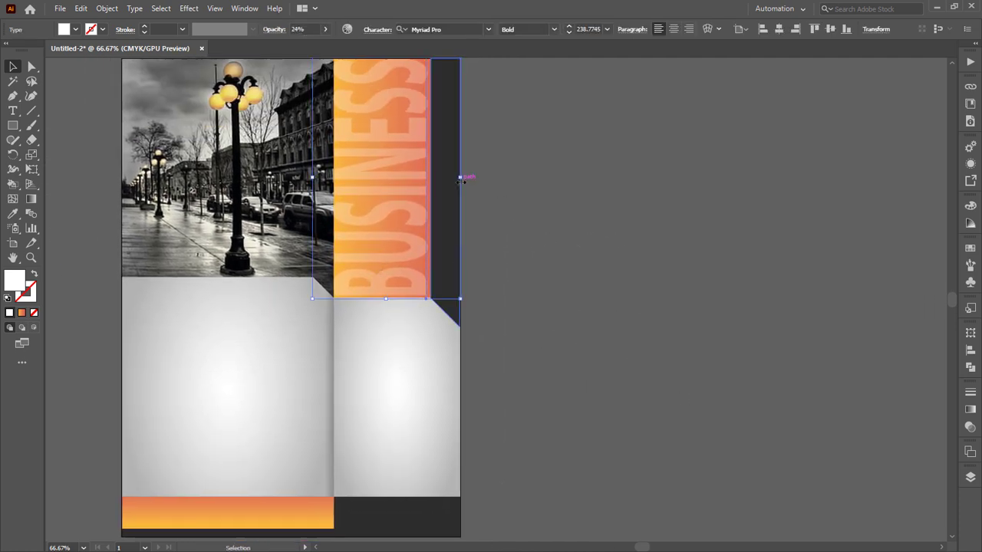
pyautogui.moveTo(461, 182)
pyautogui.mouseDown()
pyautogui.moveTo(436, 186)
pyautogui.moveTo(451, 182)
pyautogui.mouseUp()
pyautogui.moveTo(394, 210); pyautogui.dragTo(397, 208)
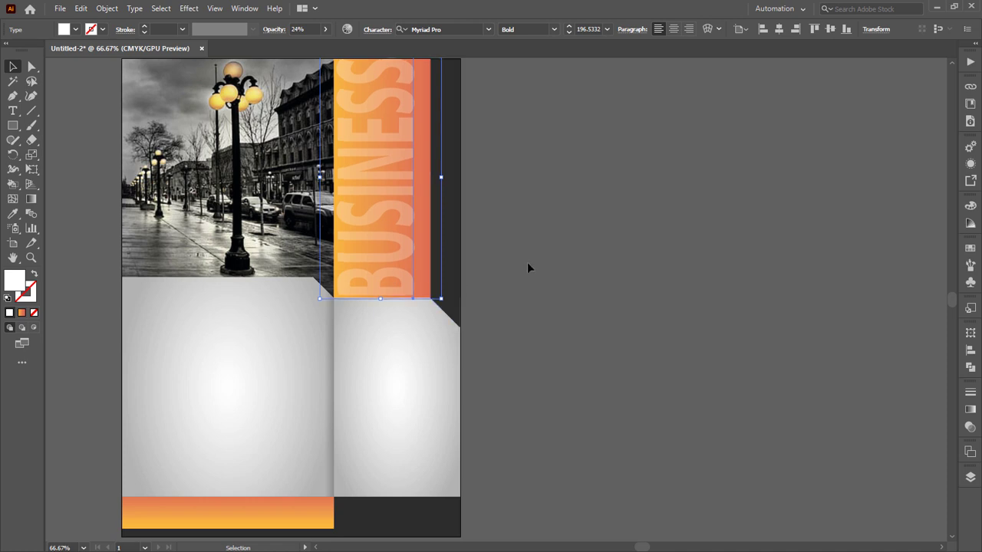
# Step: Add the text 'PLACE YOUR TEXT HERE' beside the artboard and rotate it
pyautogui.click(586, 265)
pyautogui.click(13, 110)
pyautogui.click(592, 260)
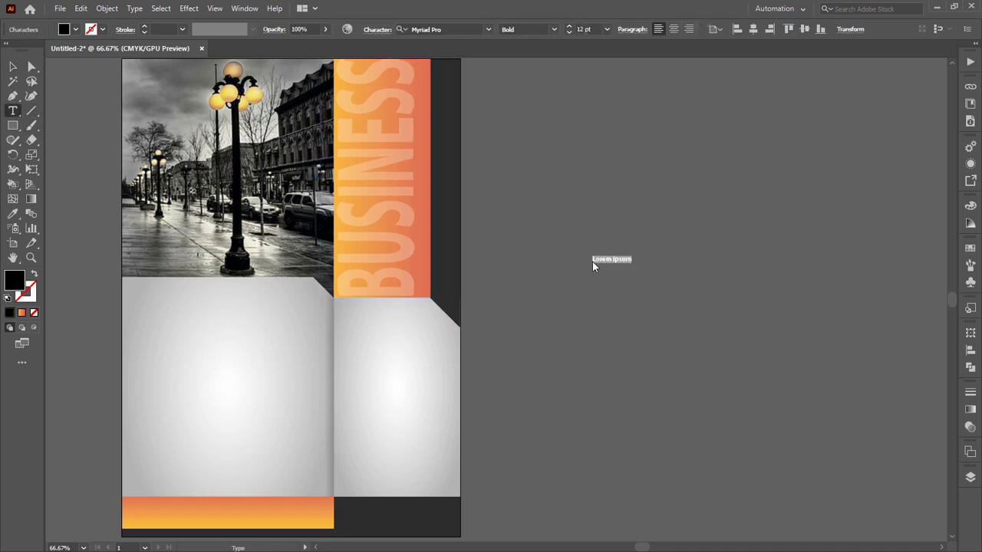
pyautogui.write('PLACE YO')
pyautogui.write('UR TEXT')
pyautogui.write(' HERE')
pyautogui.press('Escape')
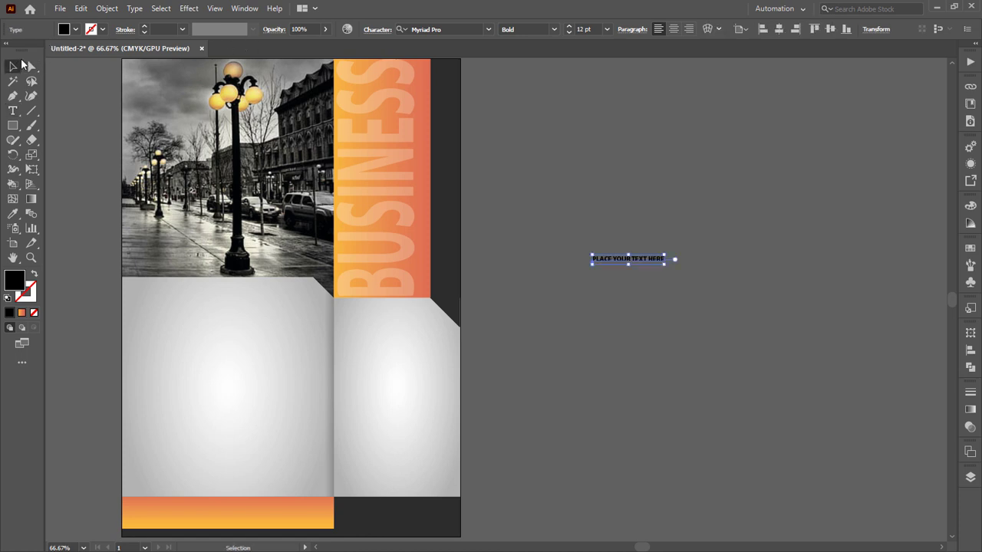
pyautogui.moveTo(671, 262)
pyautogui.mouseDown()
pyautogui.moveTo(660, 221)
pyautogui.moveTo(640, 280)
pyautogui.moveTo(425, 237)
pyautogui.moveTo(442, 296)
pyautogui.mouseUp()
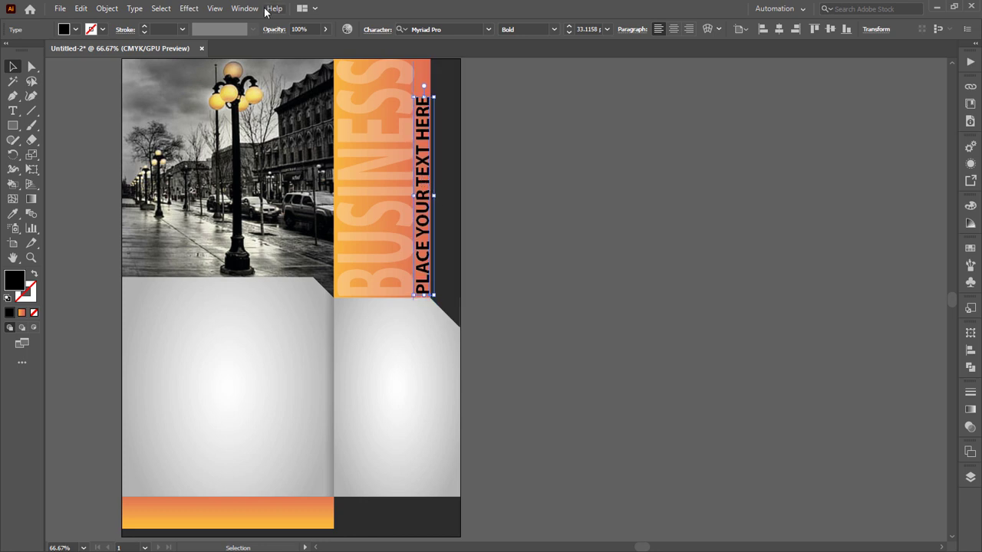
# Step: Increase the tracking of the vertical text in the Character settings
pyautogui.click(391, 30)
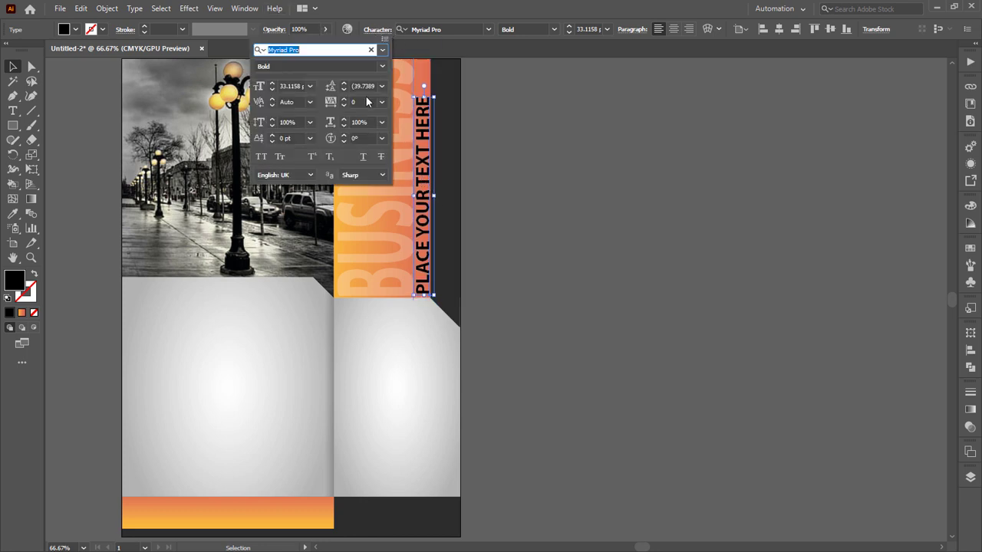
pyautogui.click(364, 101)
pyautogui.scroll(2, 368, 101)
pyautogui.scroll(2, 368, 100)
pyautogui.scroll(-2, 368, 100)
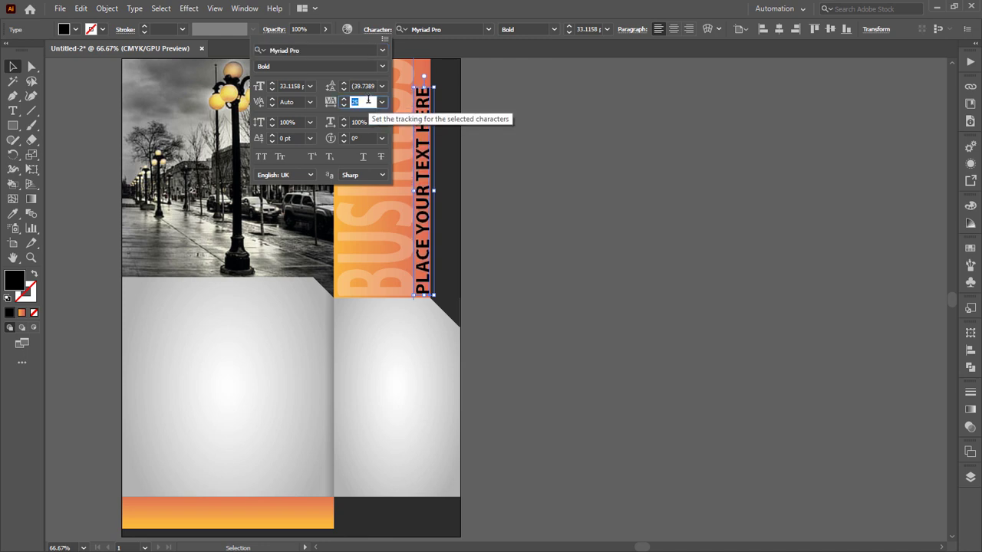
pyautogui.scroll(-2, 369, 101)
pyautogui.scroll(-2, 371, 100)
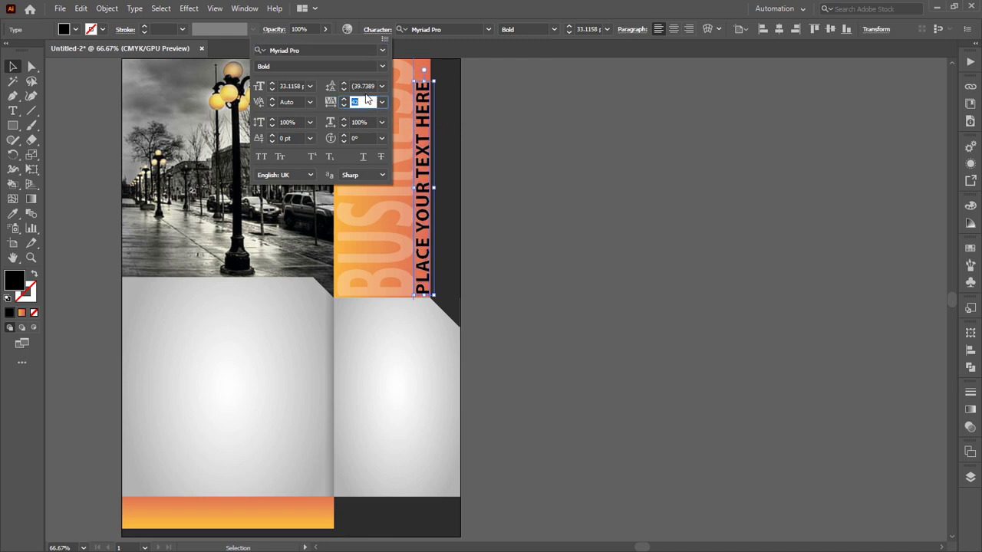
pyautogui.scroll(2, 366, 102)
pyautogui.press('Up')
pyautogui.press('Up')
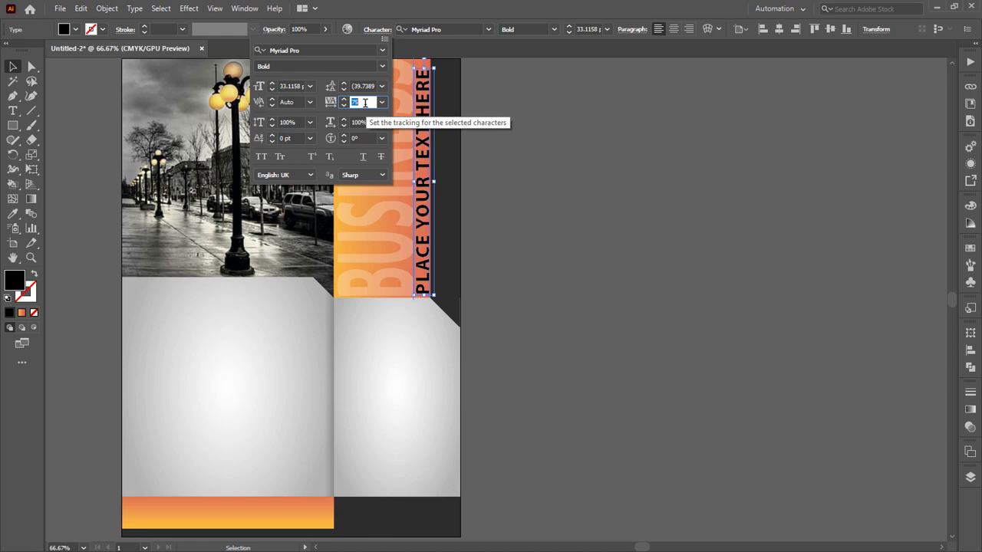
pyautogui.press('Up')
pyautogui.press('Up')
pyautogui.press('Up')
pyautogui.press('Up')
pyautogui.press('Up')
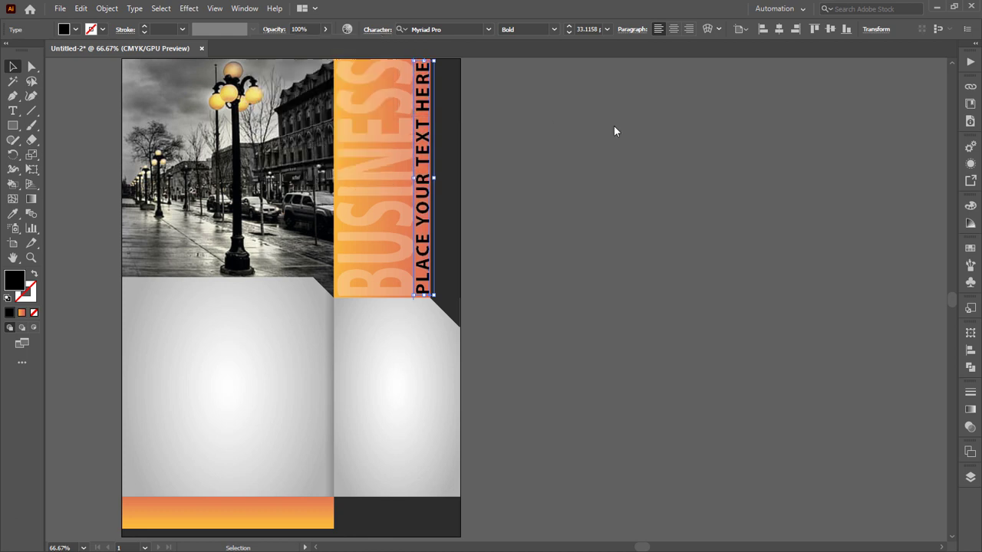
# Step: Make the vertical text white at about 50% opacity
pyautogui.click(75, 30)
pyautogui.click(25, 50)
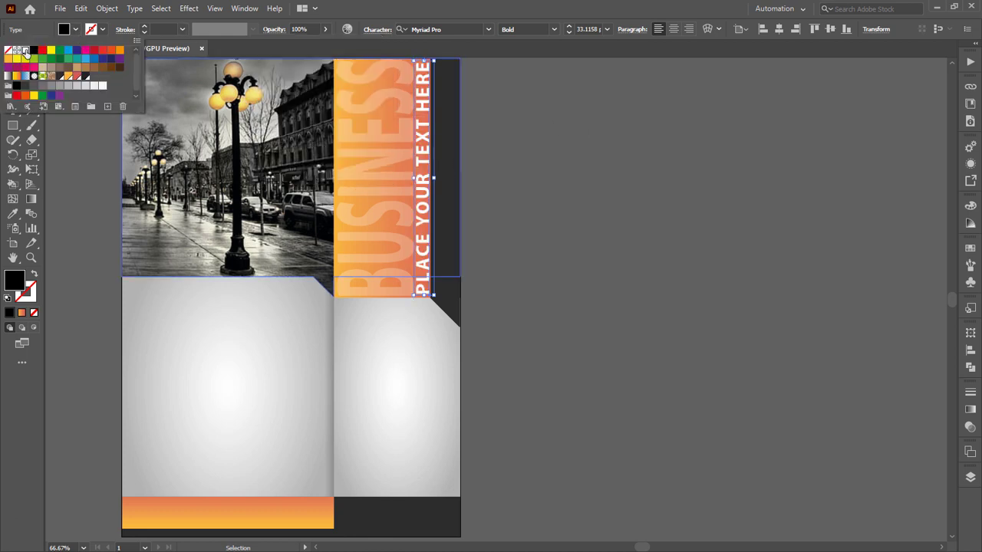
pyautogui.click(326, 29)
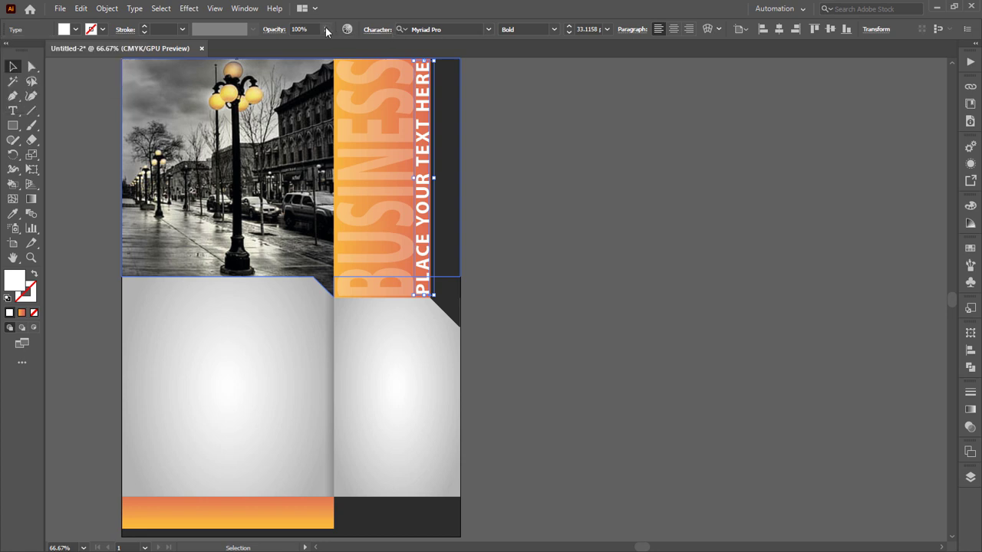
pyautogui.moveTo(328, 46); pyautogui.dragTo(303, 48)
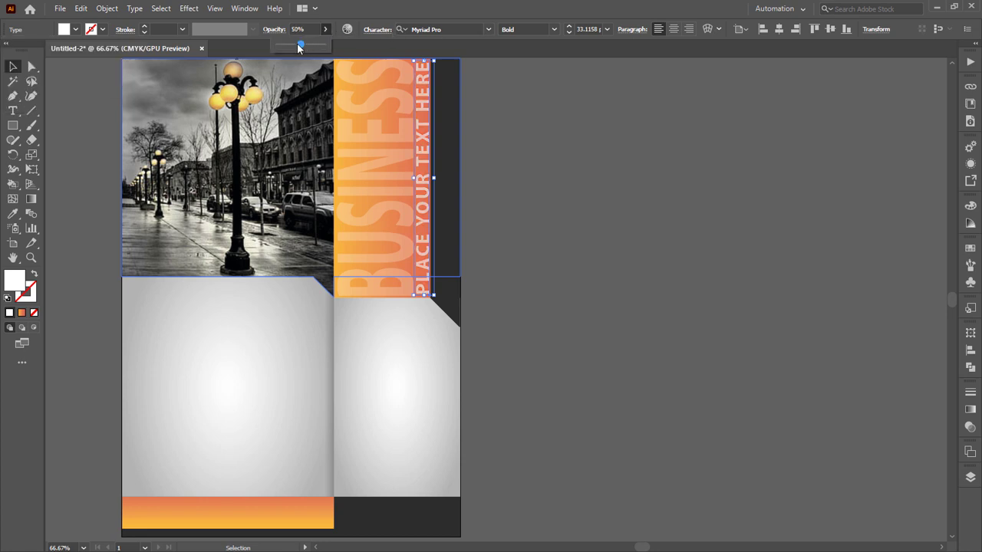
pyautogui.click(505, 185)
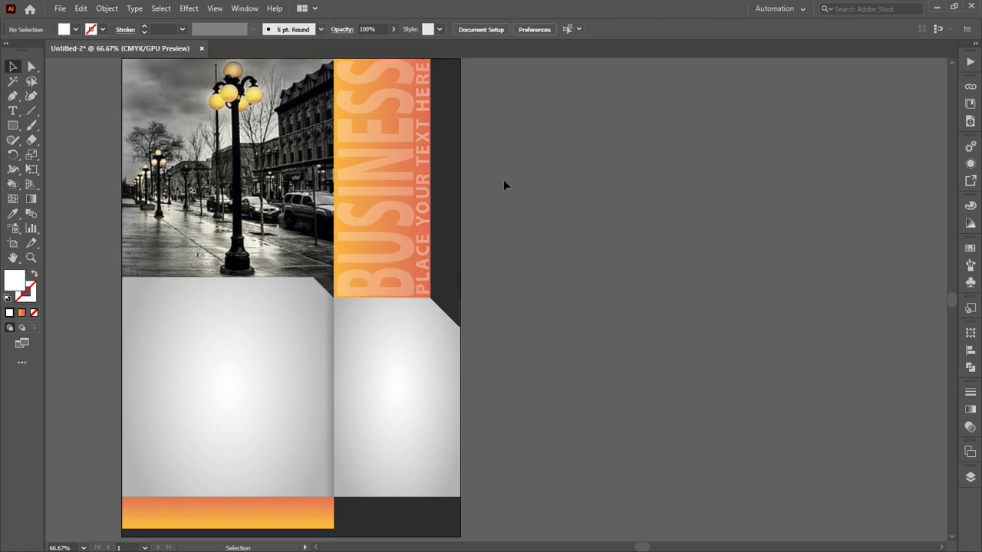
# Step: Create a BUSINESS text object on the pasteboard and scale it into a large heading
pyautogui.moveTo(570, 329); pyautogui.dragTo(624, 361)
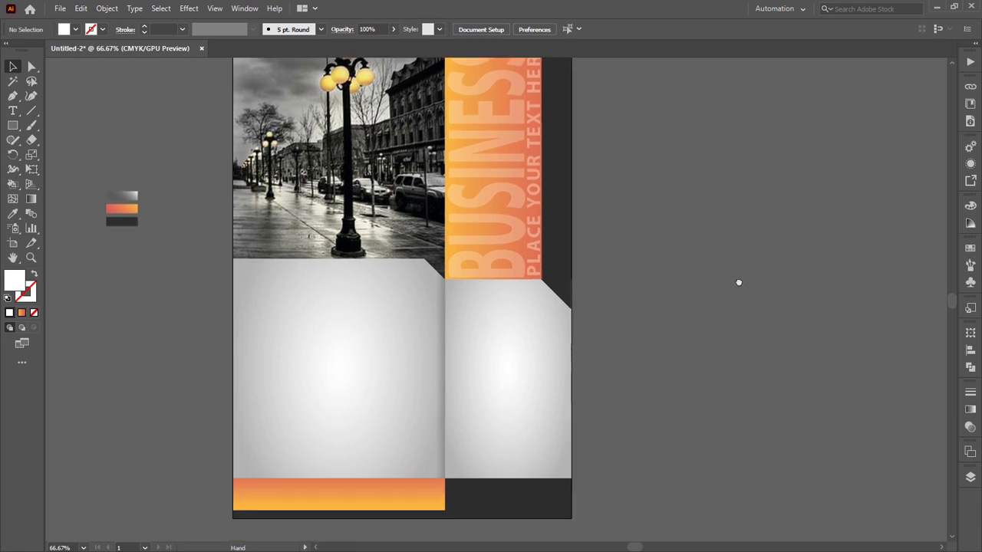
pyautogui.moveTo(676, 331); pyautogui.dragTo(741, 318)
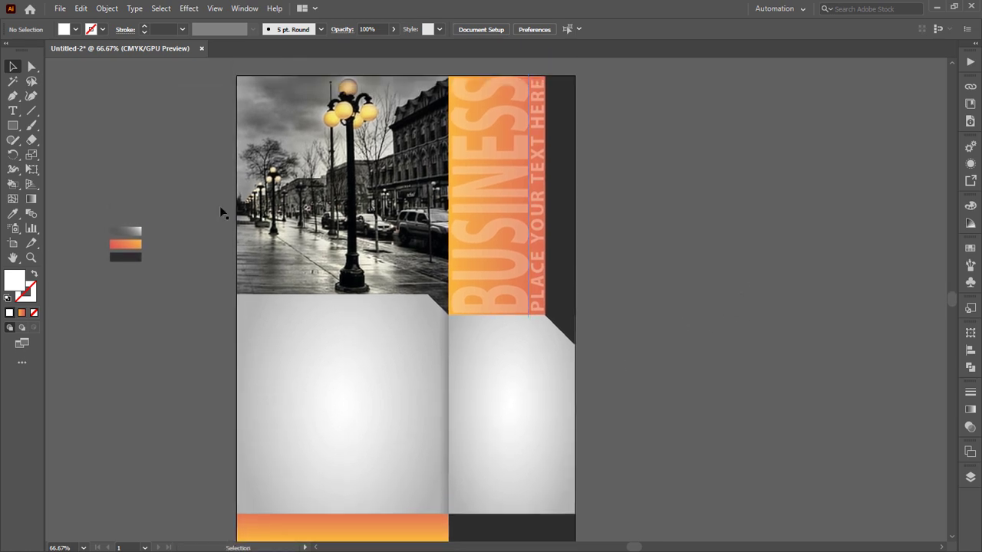
pyautogui.click(12, 111)
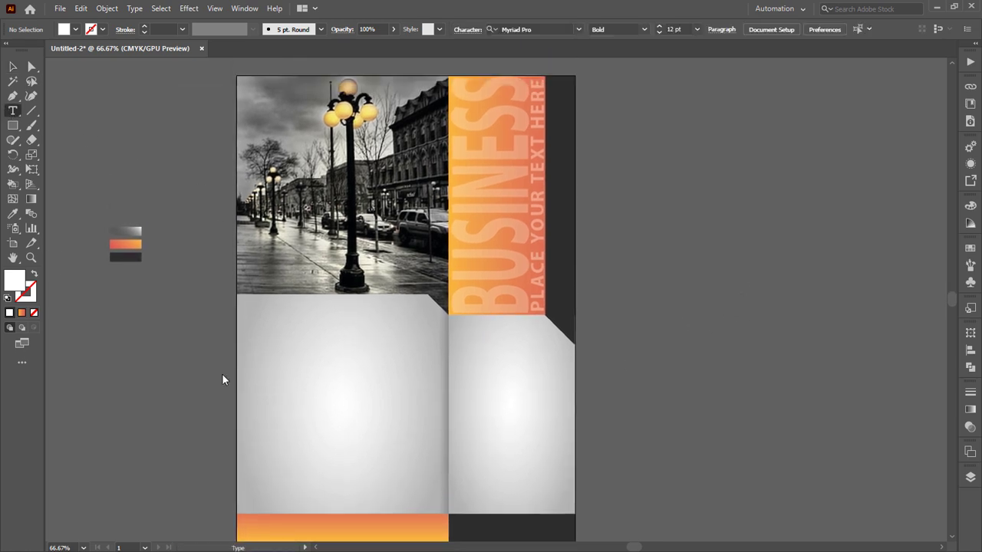
pyautogui.click(659, 278)
pyautogui.press('BackSpace')
pyautogui.write('BUSINESS')
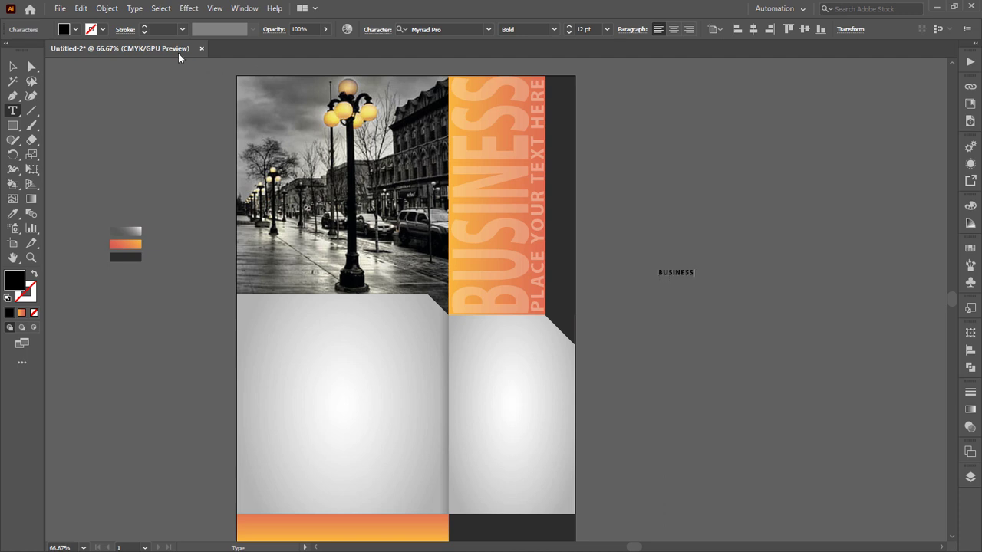
pyautogui.click(10, 68)
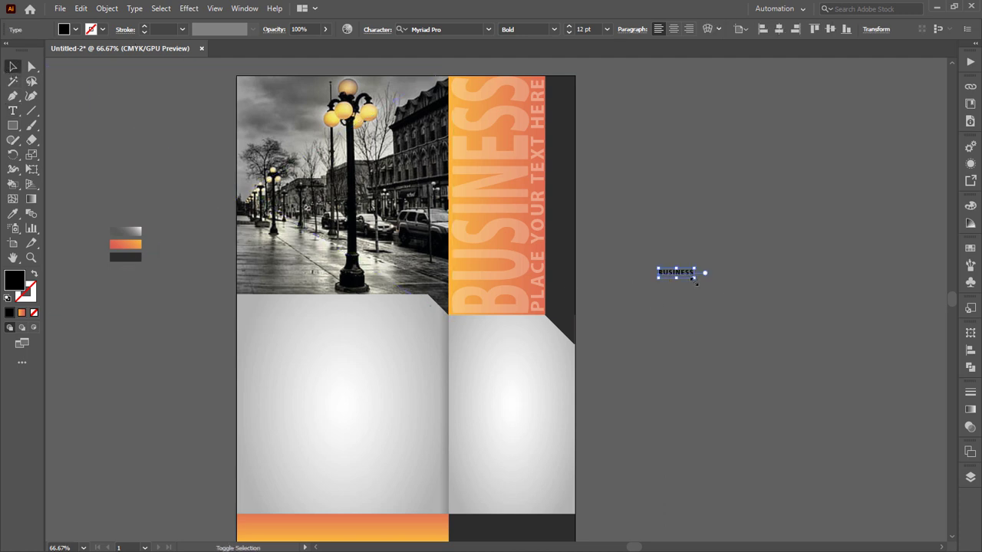
pyautogui.moveTo(696, 282); pyautogui.dragTo(848, 309)
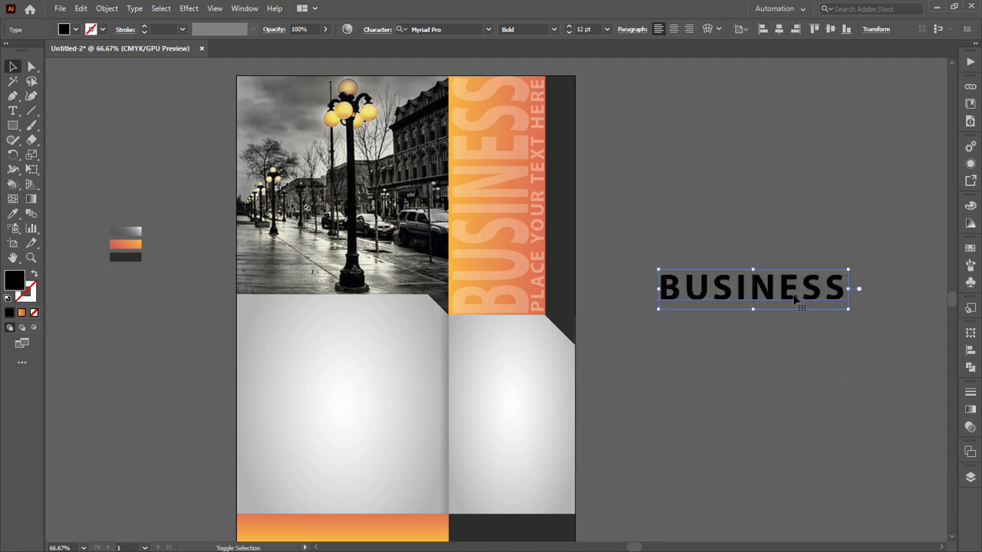
# Step: Tighten BUSINESS's tracking in the Character panel and move it into the grey panel below the photo
pyautogui.click(376, 29)
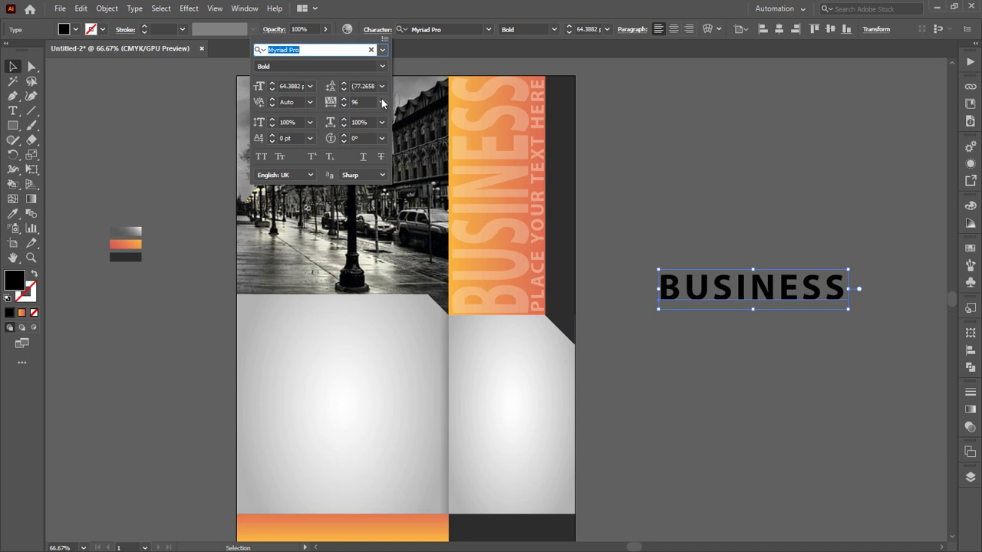
pyautogui.click(382, 101)
pyautogui.click(882, 230)
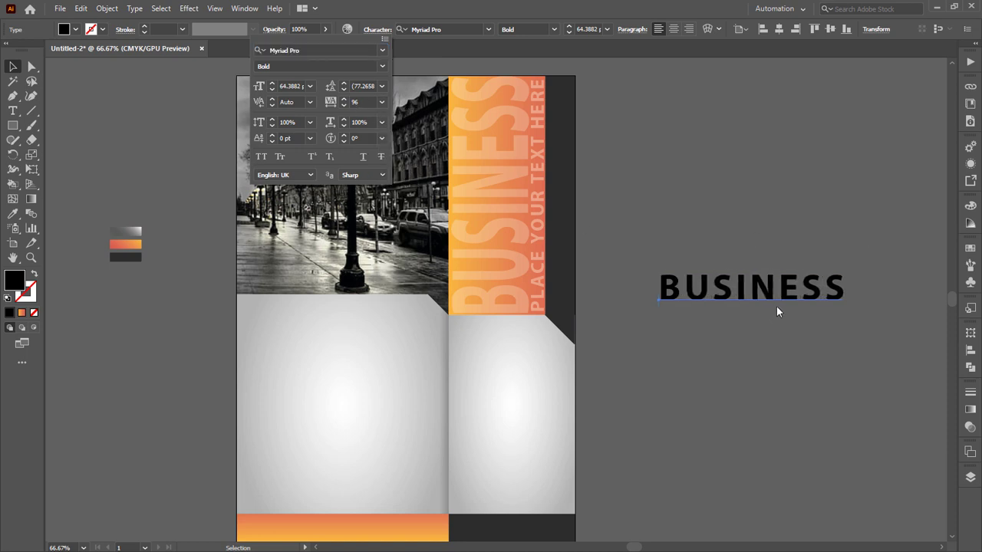
pyautogui.click(372, 102)
pyautogui.click(381, 102)
pyautogui.click(387, 200)
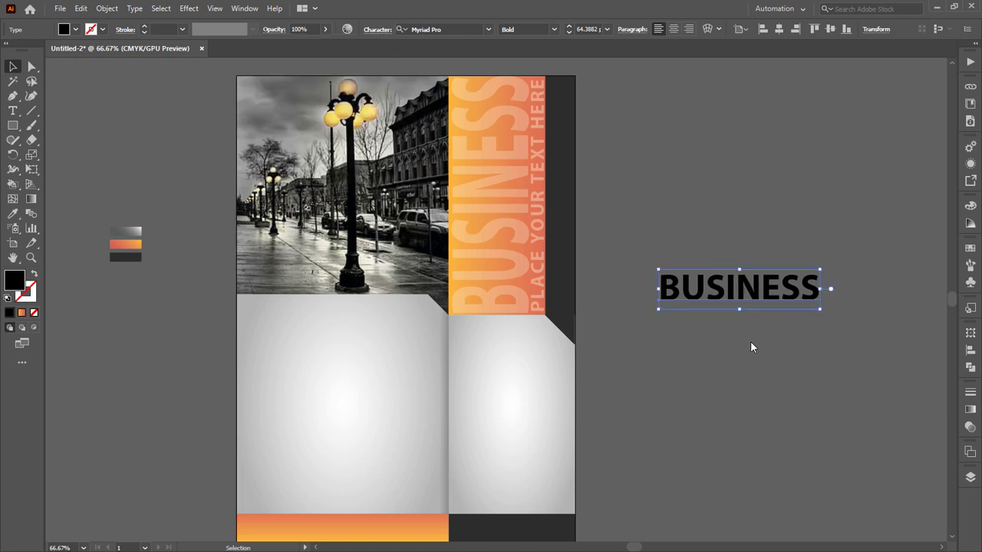
pyautogui.moveTo(697, 294); pyautogui.dragTo(333, 350)
# Step: Give the BUSINESS text a red fill from the swatches
pyautogui.click(75, 29)
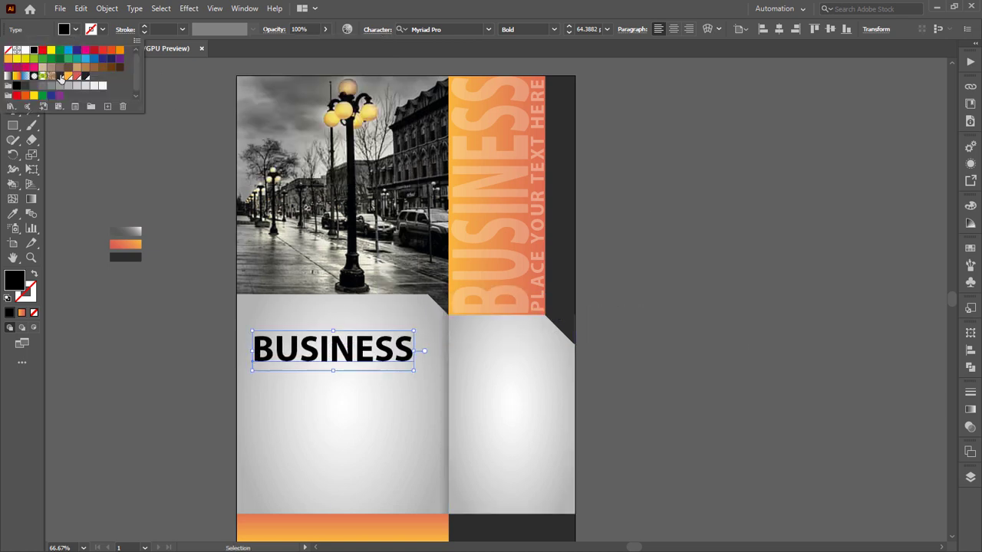
pyautogui.click(67, 76)
pyautogui.click(77, 76)
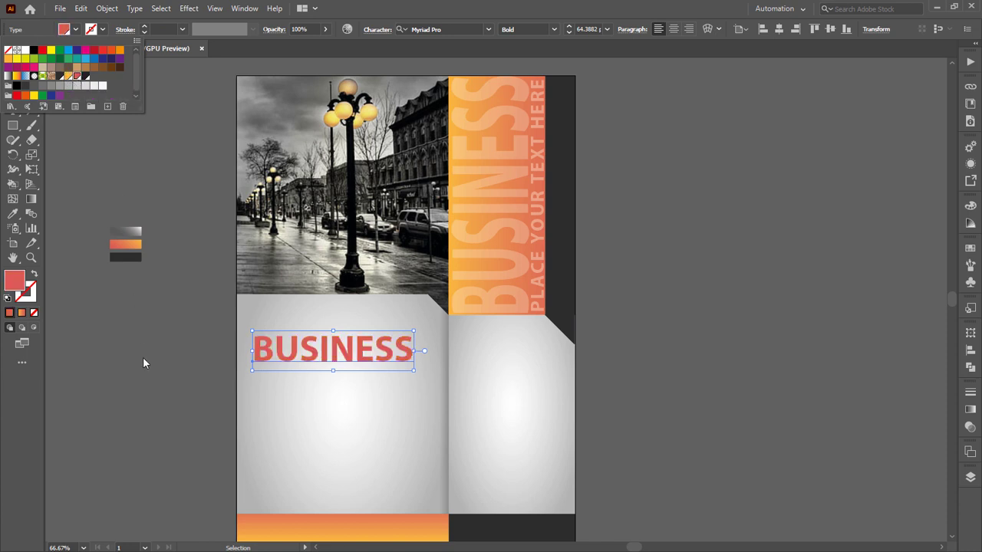
pyautogui.click(142, 357)
# Step: Duplicate BUSINESS directly below it and retype the copy as BROCHURE
pyautogui.moveTo(339, 365); pyautogui.dragTo(338, 399)
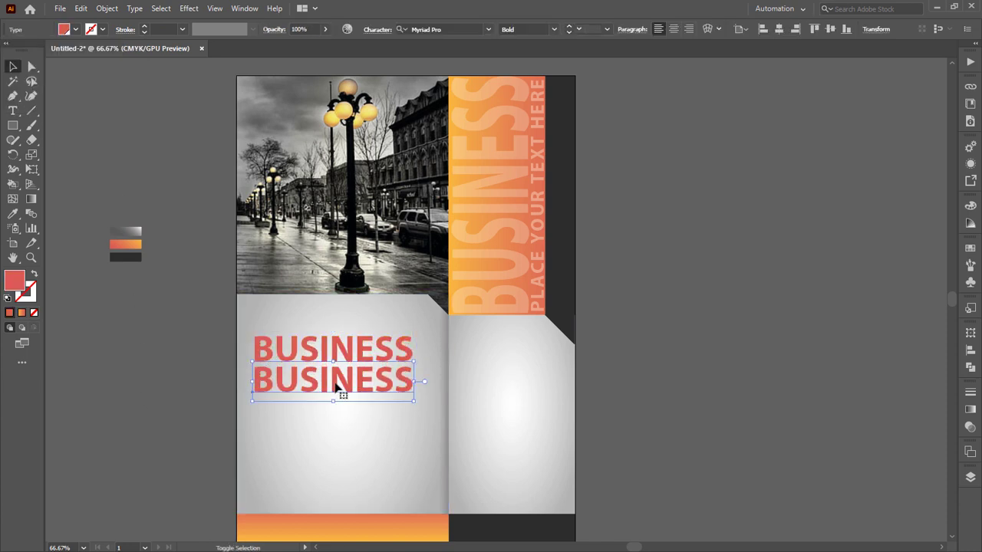
pyautogui.doubleClick(340, 389)
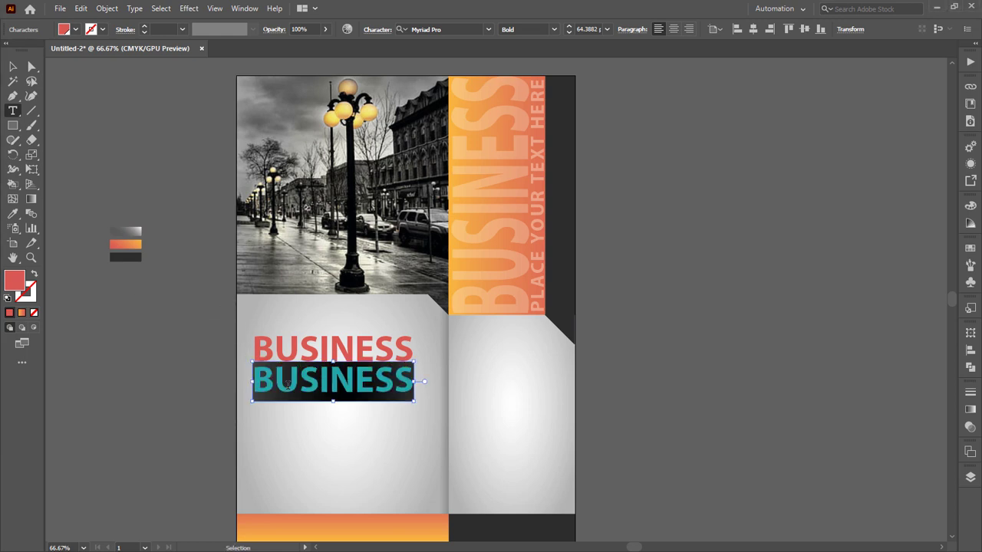
pyautogui.write('BRO')
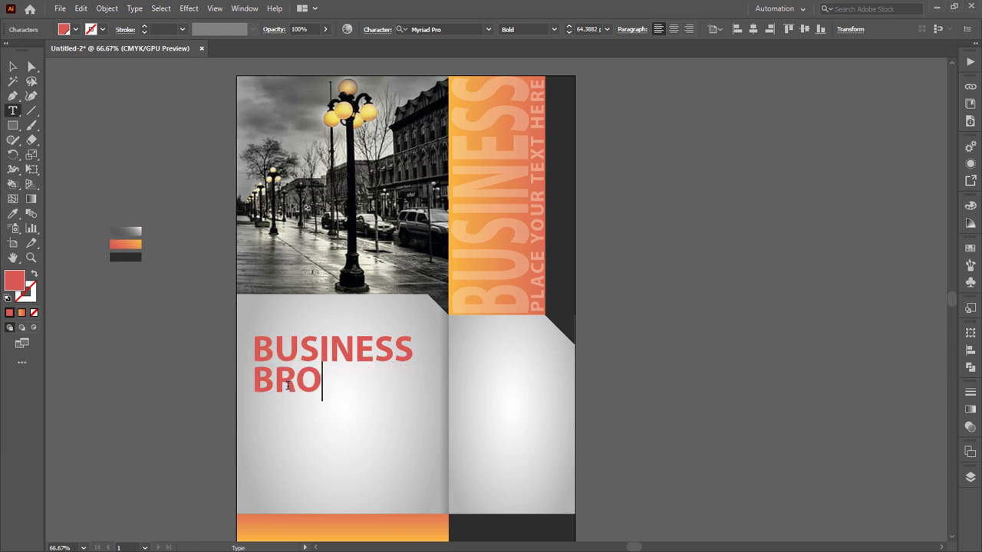
pyautogui.write('CH')
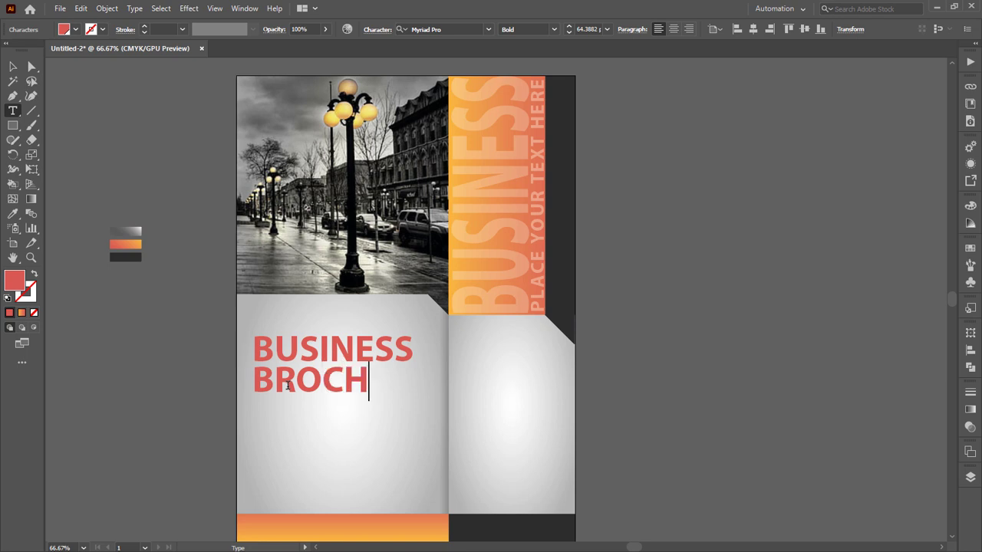
pyautogui.write('URE')
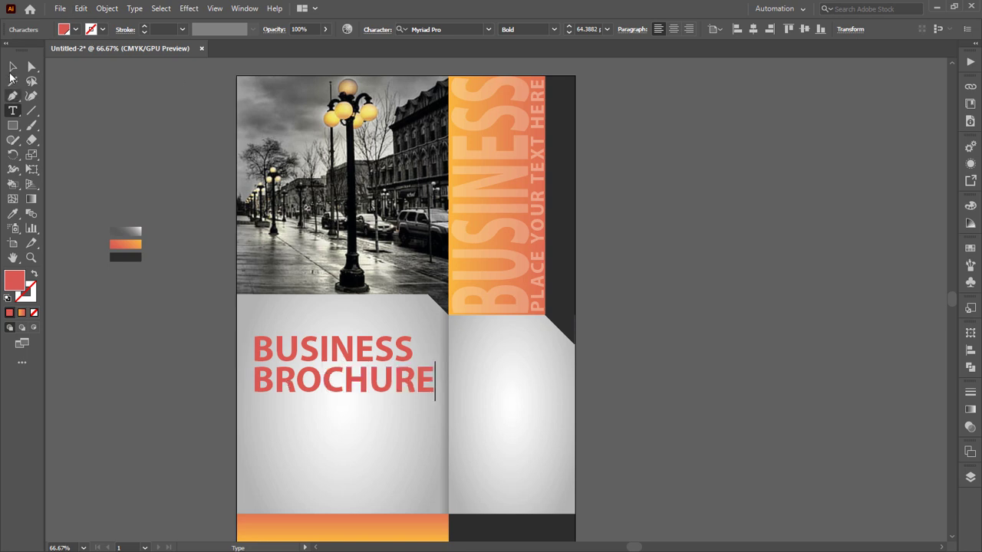
pyautogui.click(12, 67)
pyautogui.moveTo(444, 379); pyautogui.dragTo(409, 394)
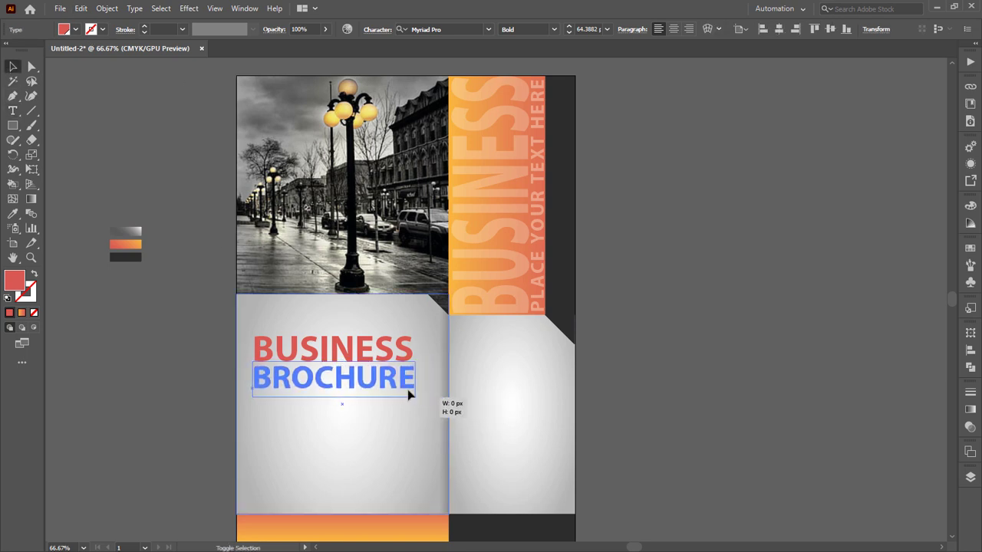
pyautogui.click(409, 394)
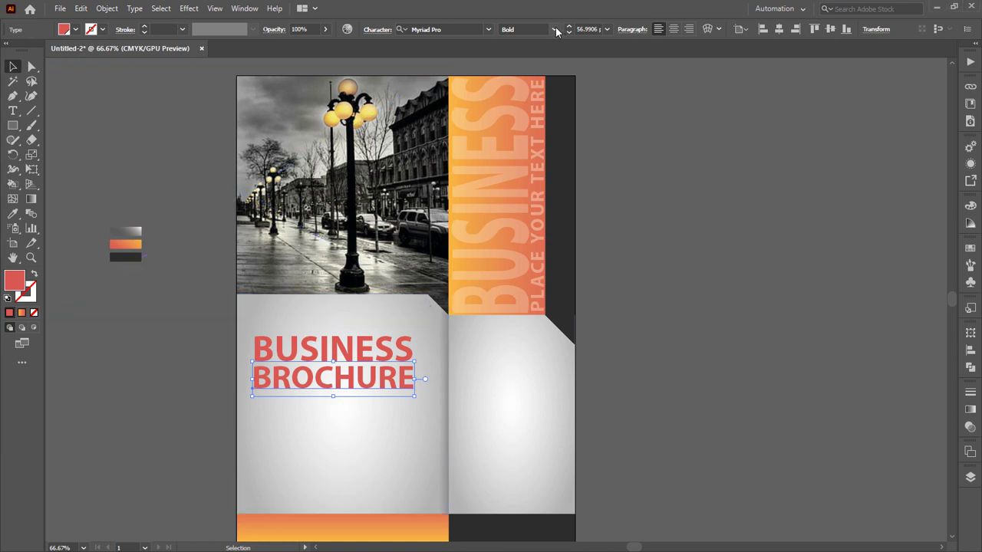
# Step: Set BROCHURE to Montserrat Black Italic and shrink it
pyautogui.click(555, 29)
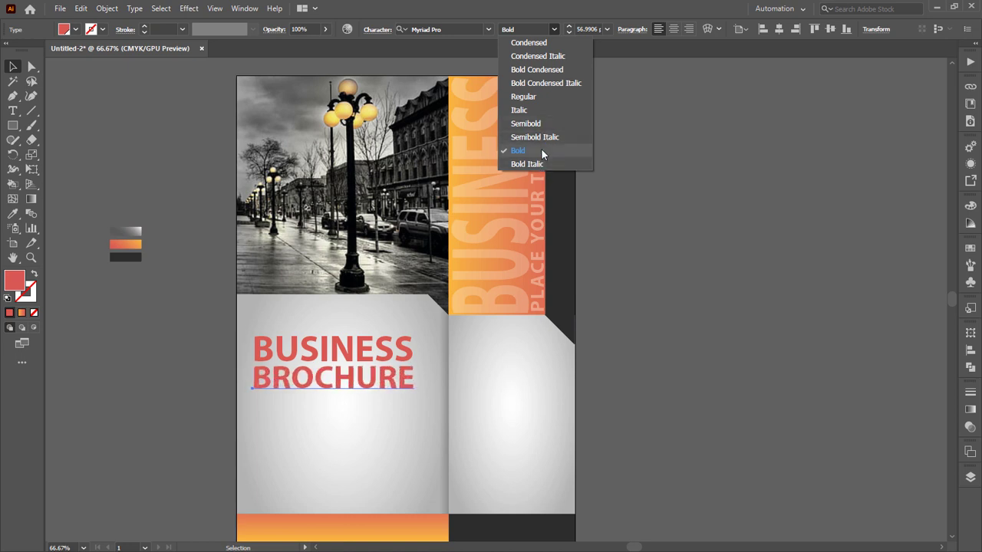
pyautogui.click(462, 31)
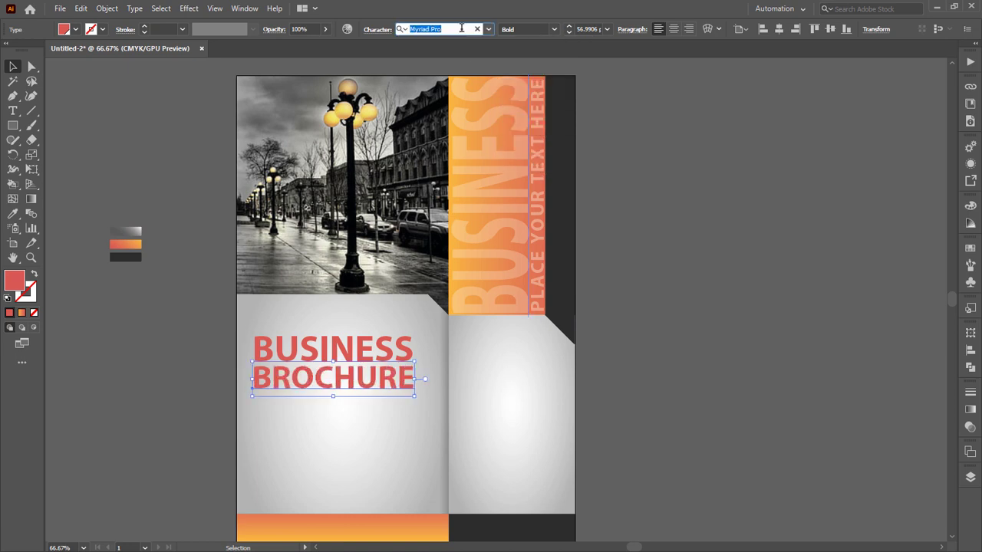
pyautogui.write('mon')
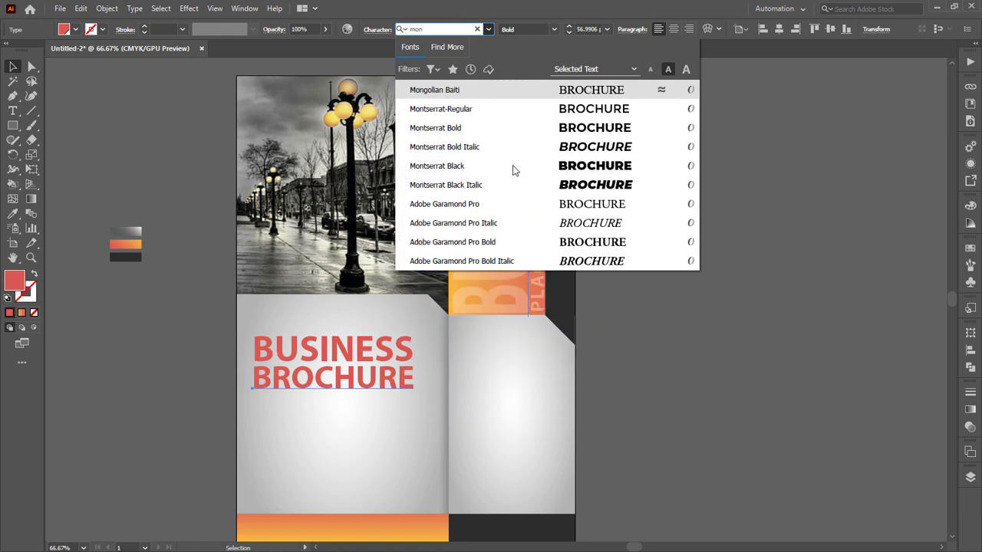
pyautogui.click(520, 190)
pyautogui.click(555, 29)
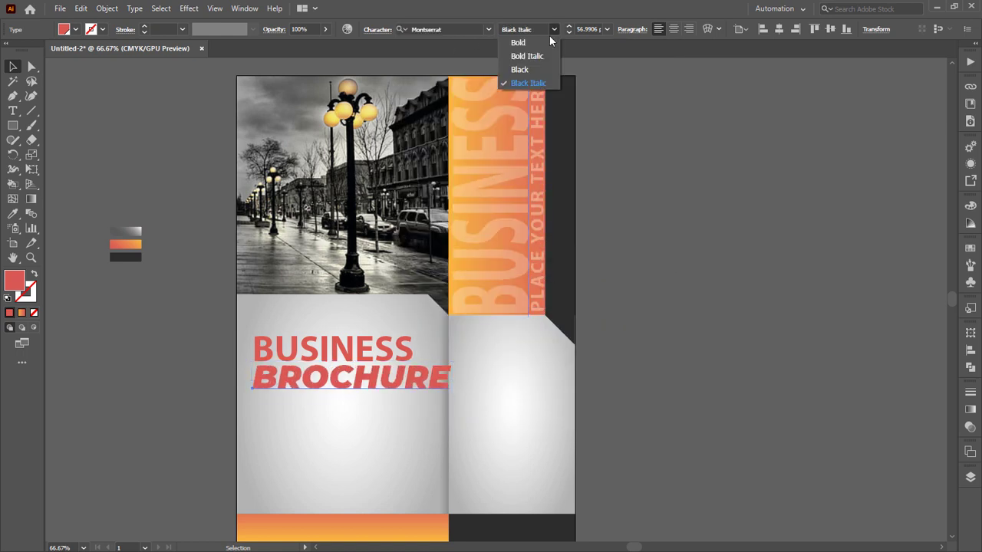
pyautogui.click(547, 57)
pyautogui.click(554, 29)
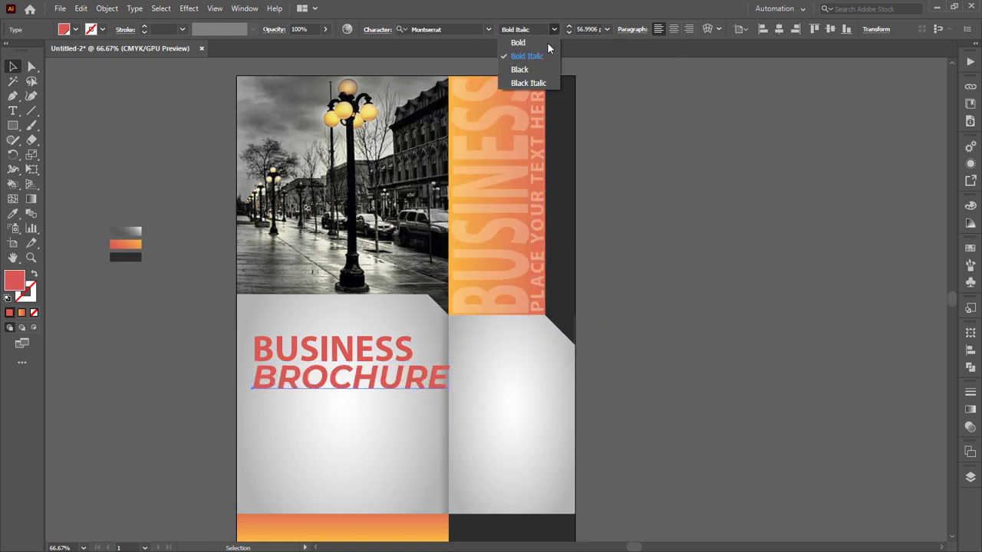
pyautogui.click(527, 83)
pyautogui.moveTo(451, 396)
pyautogui.mouseDown()
pyautogui.moveTo(402, 391)
pyautogui.moveTo(410, 390)
pyautogui.mouseUp()
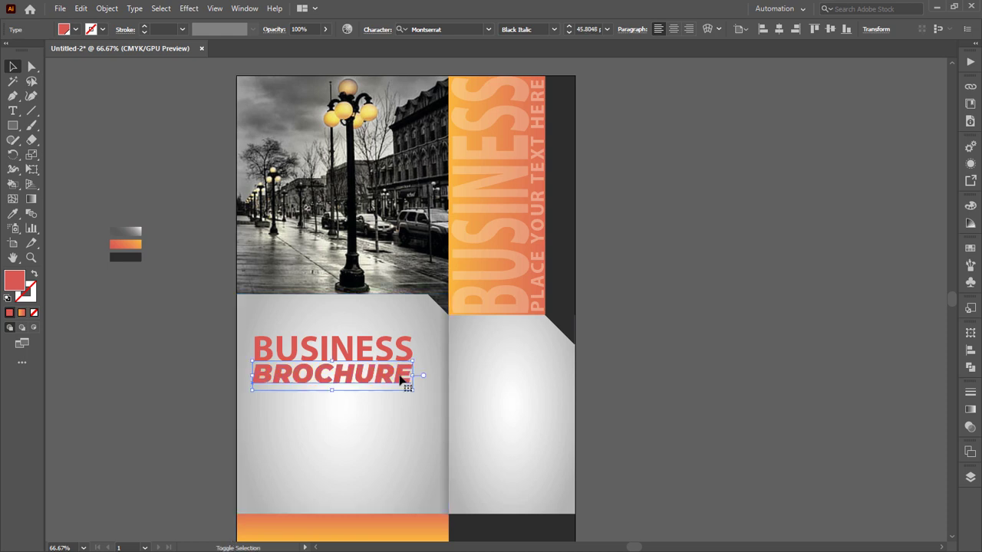
# Step: Eyedropper BROCHURE's Montserrat Black Italic style onto BUSINESS, then scale BROCHURE down slightly
pyautogui.click(389, 359)
pyautogui.press('i')
pyautogui.click(372, 379)
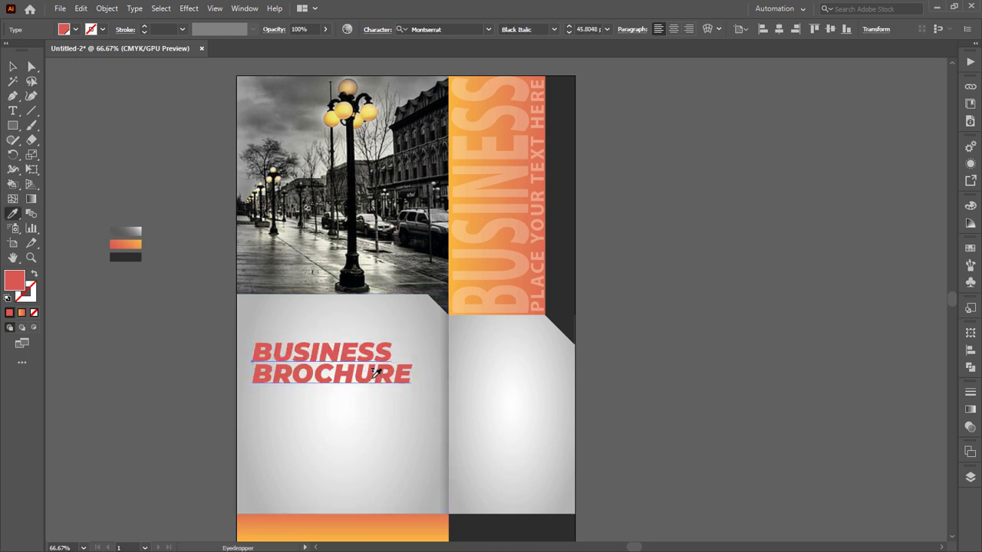
pyautogui.press('v')
pyautogui.click(368, 380)
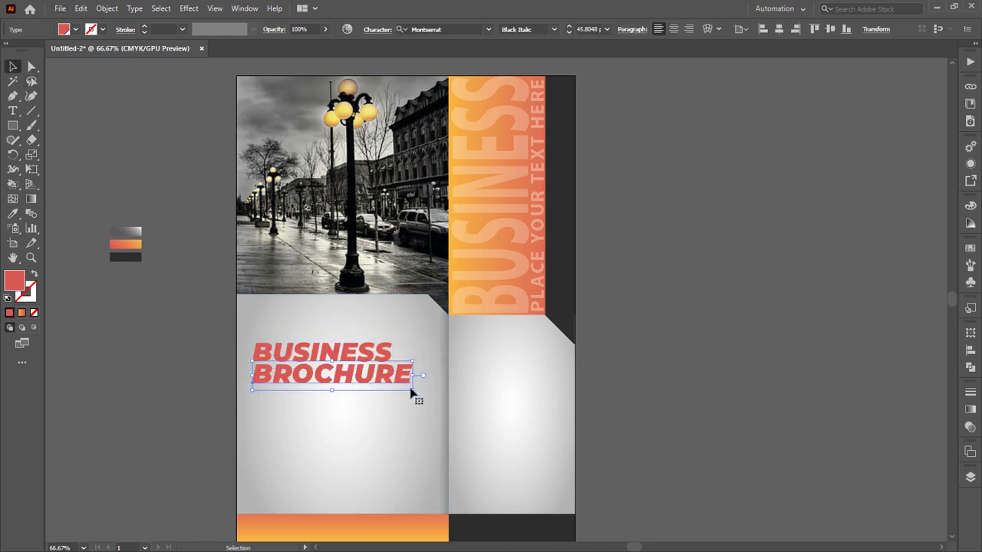
pyautogui.moveTo(395, 388); pyautogui.dragTo(391, 385)
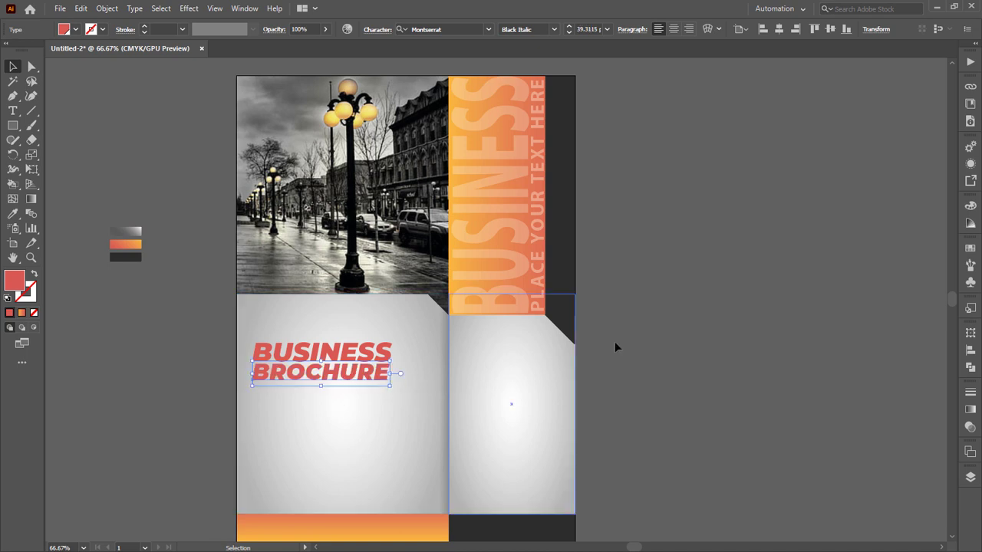
# Step: Select both title lines together and move them up slightly
pyautogui.click(615, 341)
pyautogui.click(307, 366)
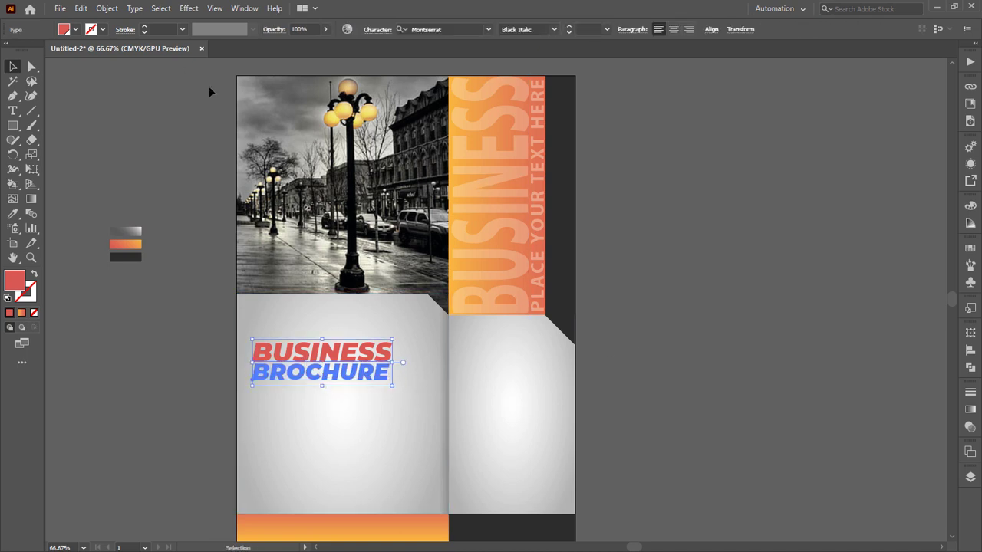
pyautogui.click(304, 401)
pyautogui.click(284, 351)
pyautogui.keyDown('shift'); pyautogui.click(322, 368); pyautogui.keyUp('shift')
pyautogui.moveTo(322, 361); pyautogui.dragTo(320, 350)
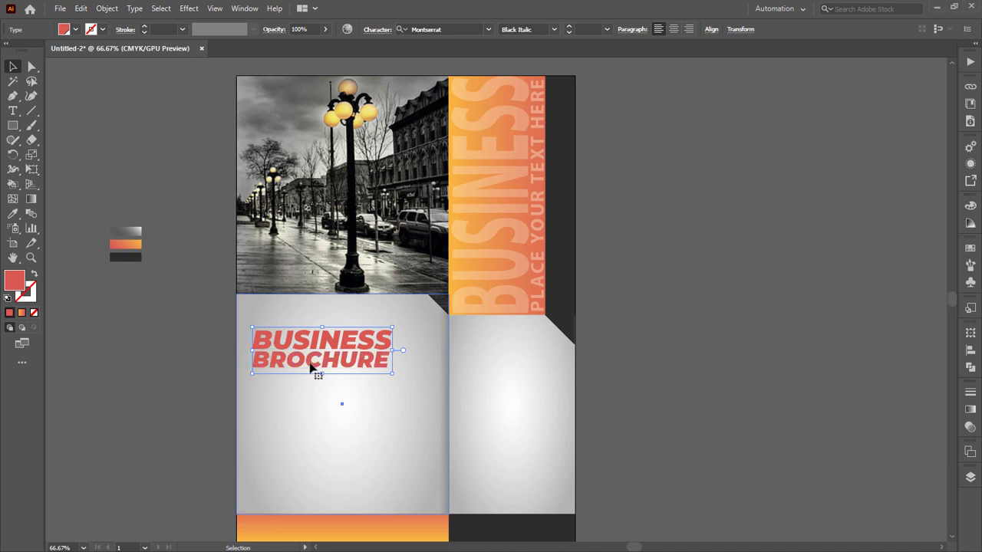
# Step: Change BUSINESS to upright Montserrat Bold and shrink it narrower
pyautogui.click(339, 401)
pyautogui.click(326, 350)
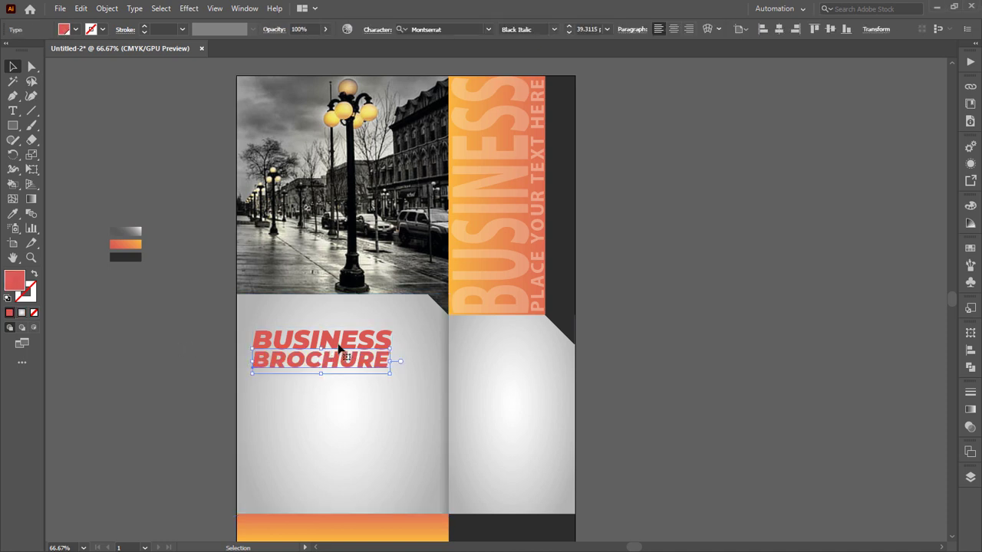
pyautogui.click(552, 31)
pyautogui.click(512, 44)
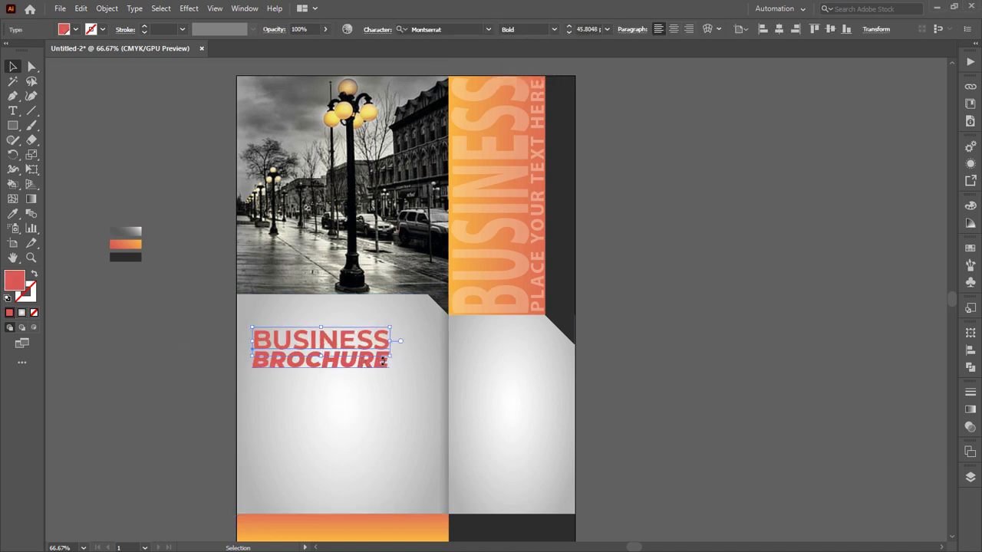
pyautogui.moveTo(390, 354); pyautogui.dragTo(365, 347)
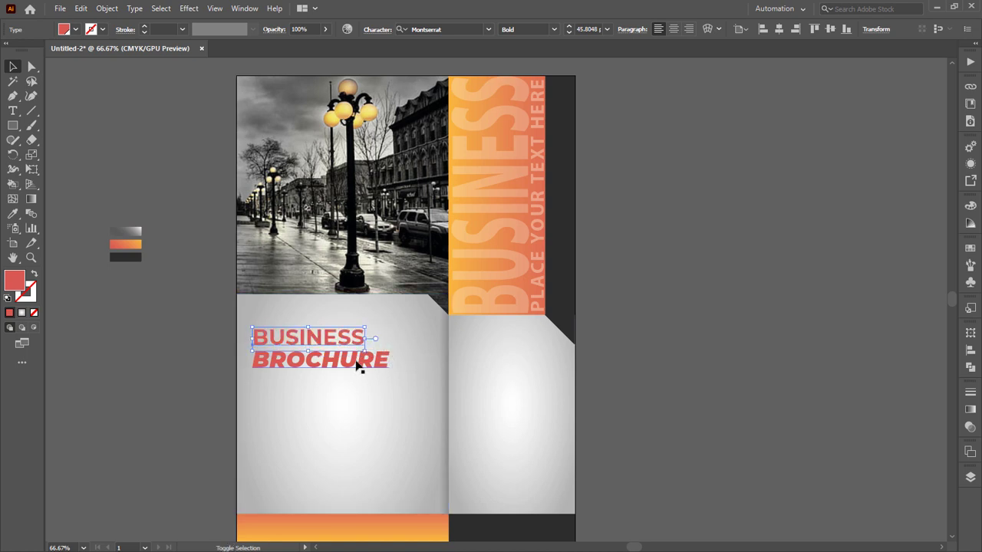
# Step: Change BROCHURE to upright Bold, move it closer under BUSINESS, and enlarge it
pyautogui.click(357, 366)
pyautogui.click(553, 29)
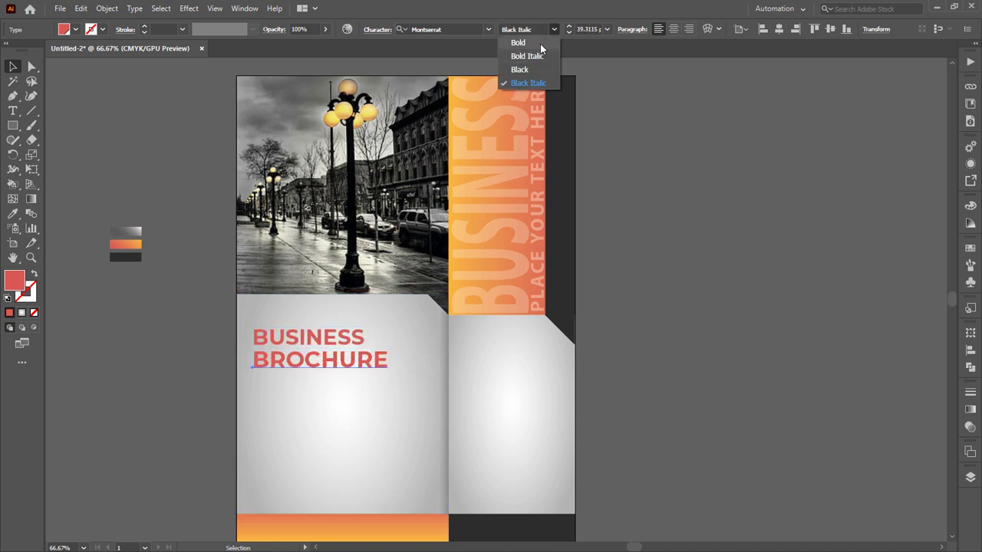
pyautogui.click(538, 42)
pyautogui.moveTo(334, 366); pyautogui.dragTo(330, 363)
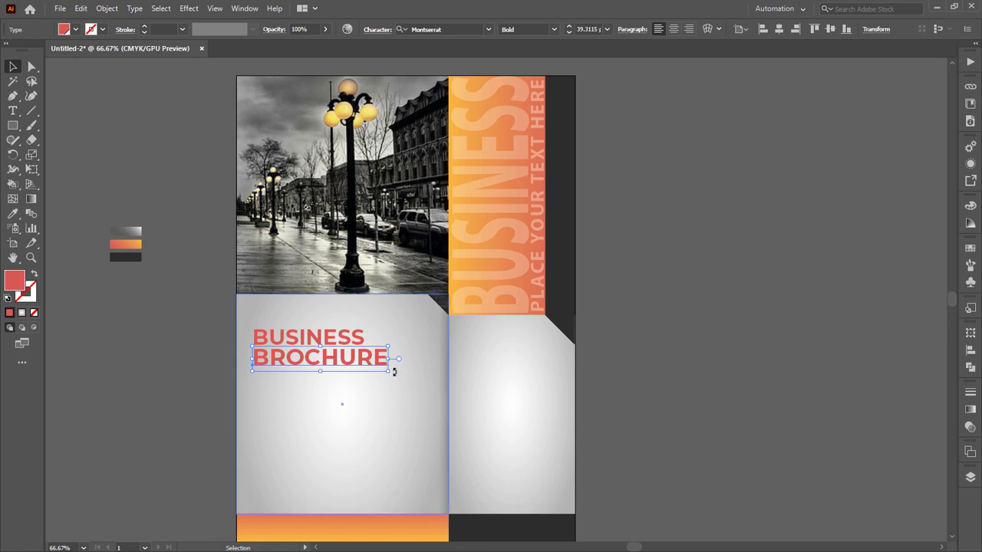
pyautogui.moveTo(393, 378); pyautogui.dragTo(415, 376)
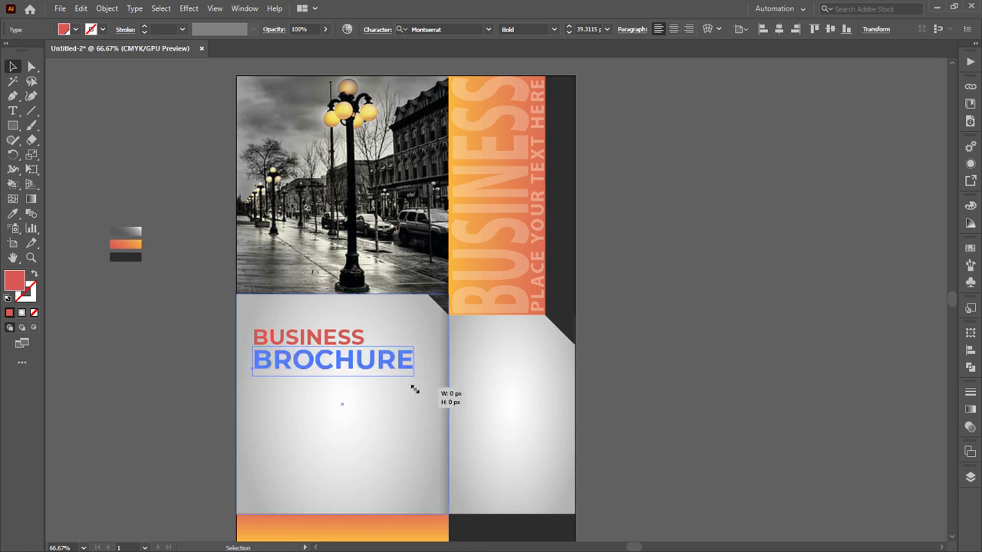
# Step: Shrink BUSINESS to about 36 pt above the 47 pt BROCHURE, then select both lines
pyautogui.click(361, 341)
pyautogui.moveTo(367, 350); pyautogui.dragTo(341, 345)
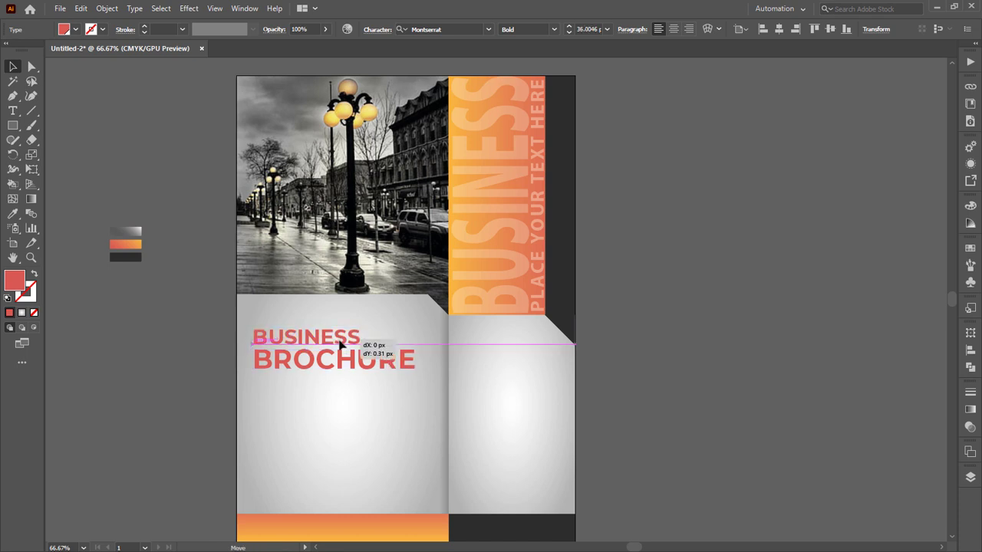
pyautogui.click(648, 361)
pyautogui.click(309, 371)
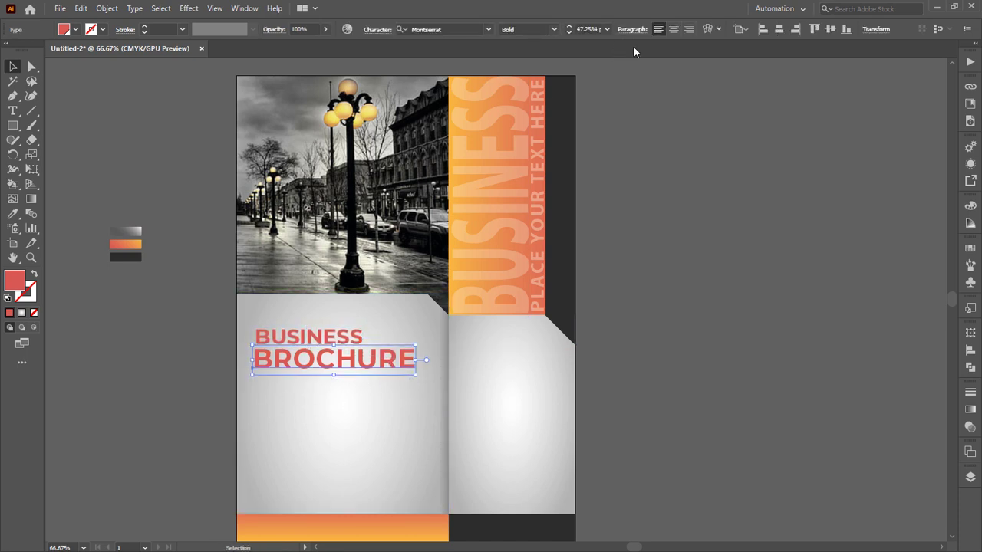
pyautogui.press('a')
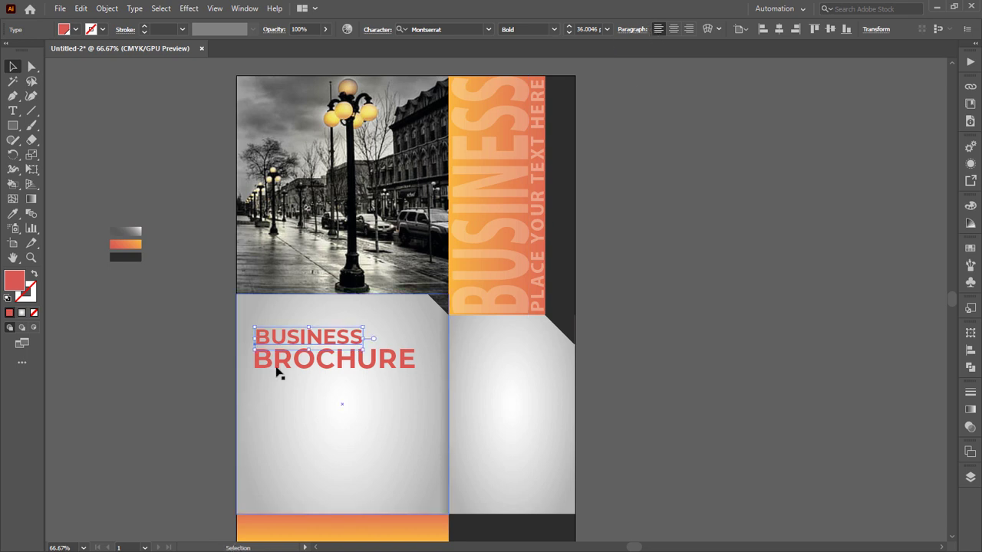
pyautogui.keyDown('shift'); pyautogui.click(292, 336); pyautogui.keyUp('shift')
pyautogui.press('v')
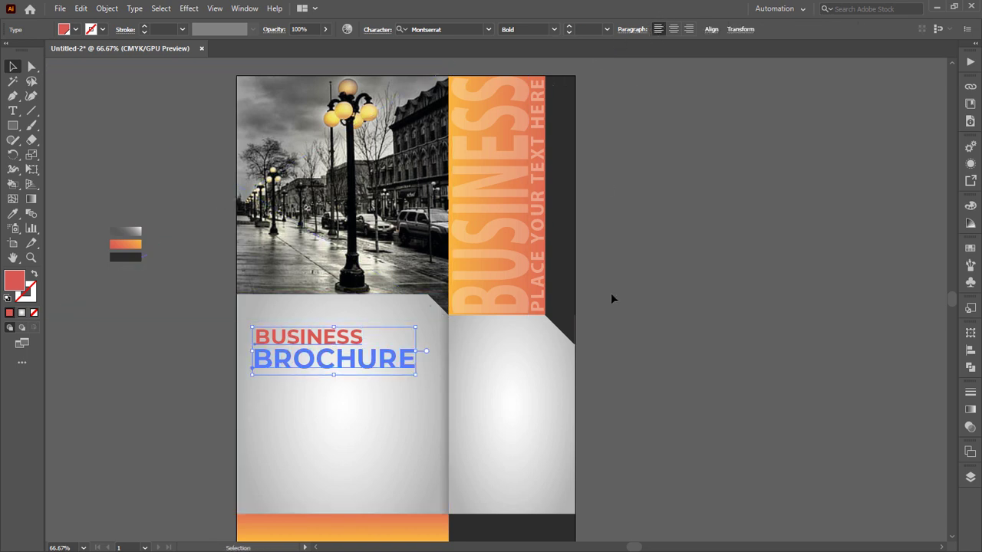
pyautogui.click(611, 299)
pyautogui.moveTo(186, 486); pyautogui.dragTo(233, 453)
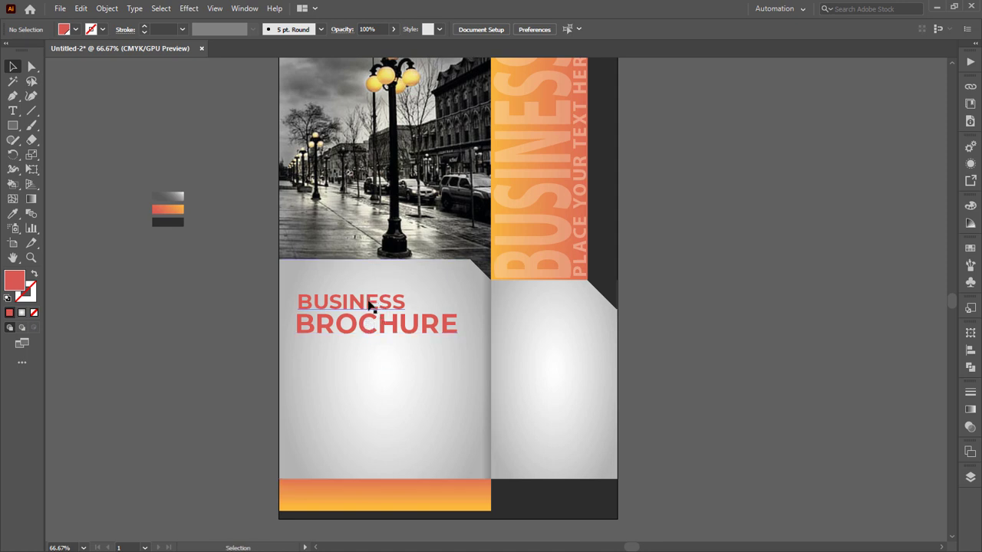
# Step: Copy BROCHURE onto the right panel and retype it as HEADLINE
pyautogui.click(380, 311)
pyautogui.moveTo(387, 338); pyautogui.dragTo(582, 339)
pyautogui.doubleClick(583, 338)
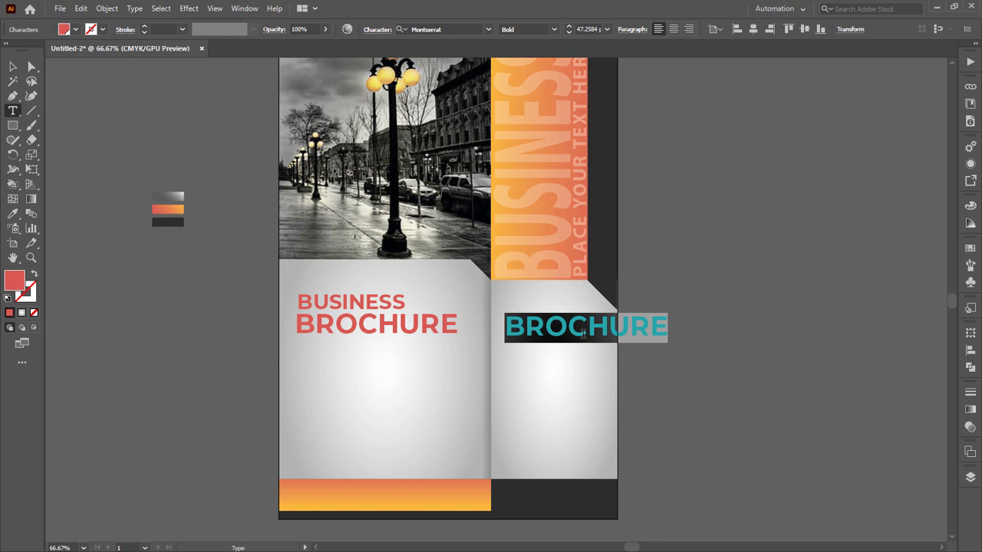
pyautogui.write('HEADLINE')
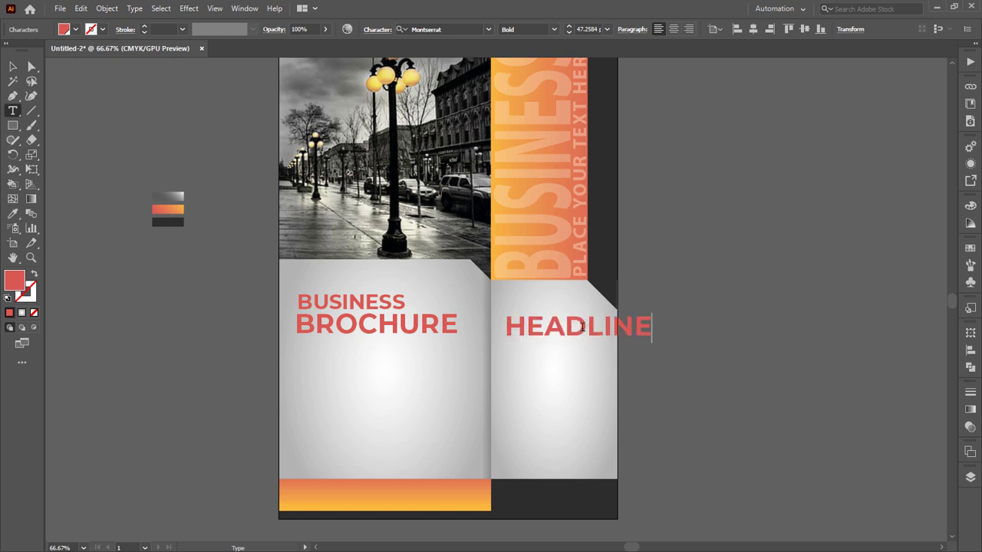
# Step: Colour the letters HEAD orange
pyautogui.hotkey('ctrl', 'shift', 'Left')
pyautogui.click(75, 30)
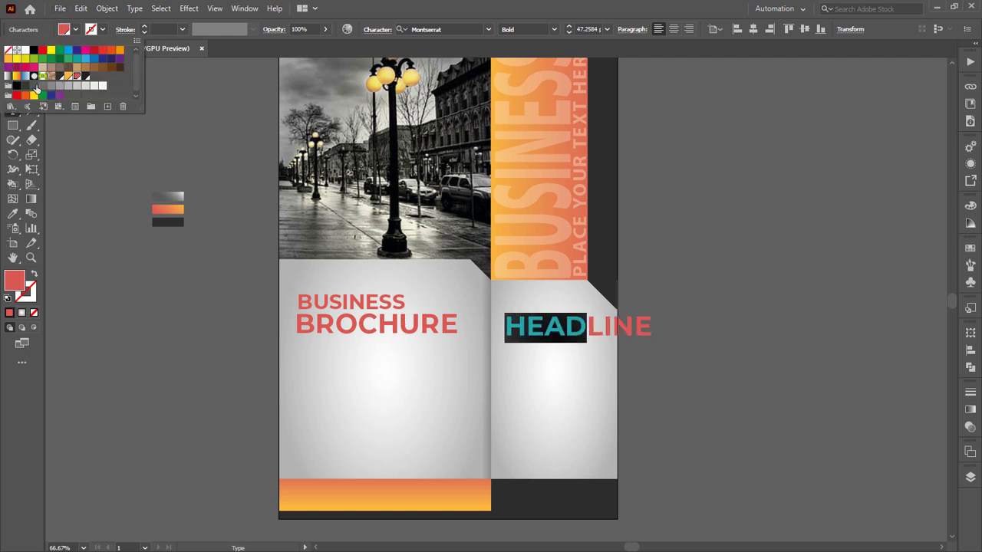
pyautogui.click(68, 76)
pyautogui.press('Escape')
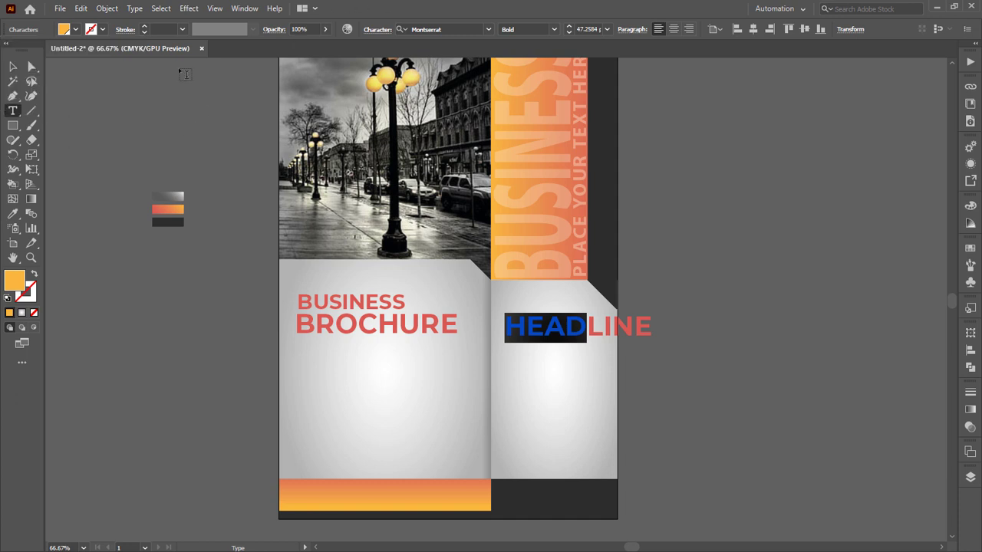
pyautogui.click(19, 69)
pyautogui.click(628, 328)
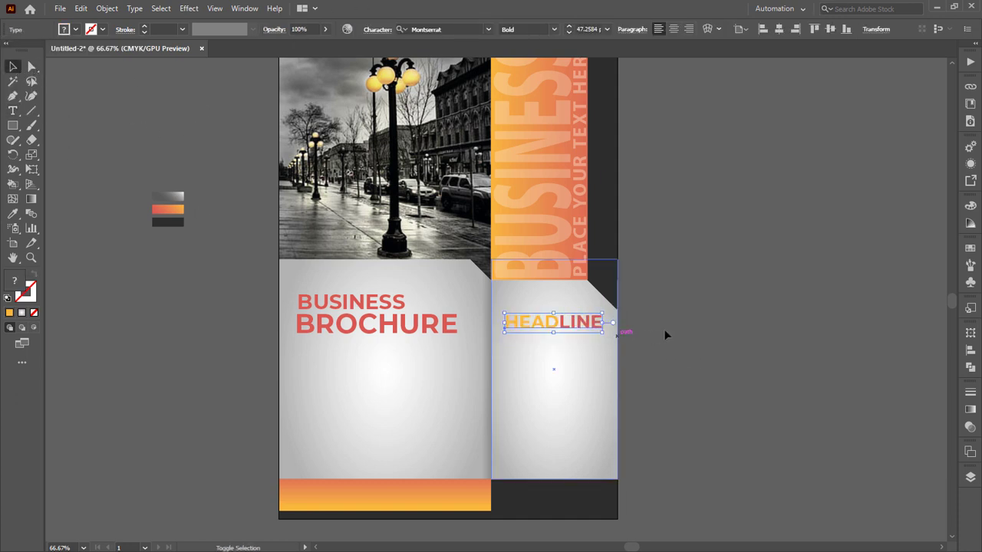
pyautogui.click(664, 329)
# Step: Colour the letters LINE dark charcoal and reposition HEADLINE on the right panel
pyautogui.click(594, 333)
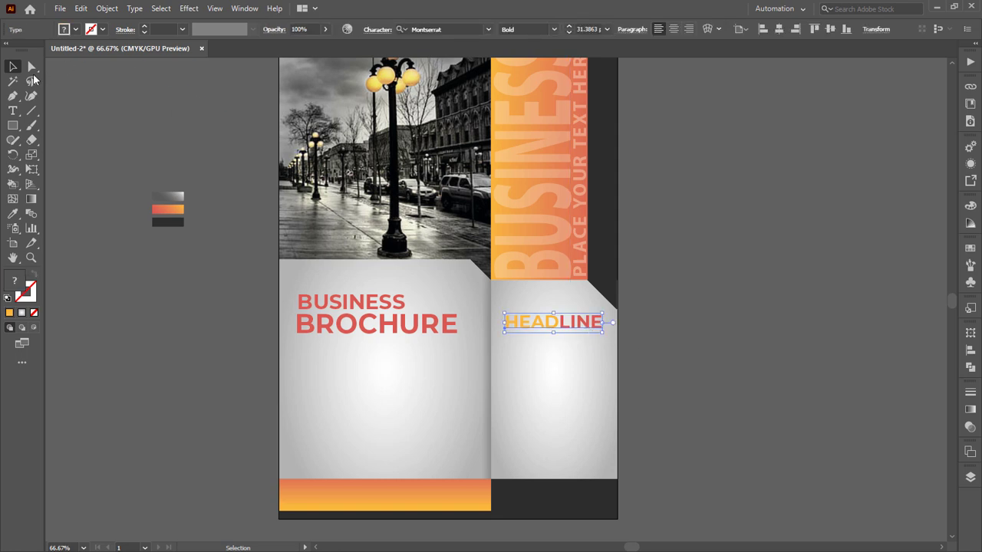
pyautogui.click(12, 110)
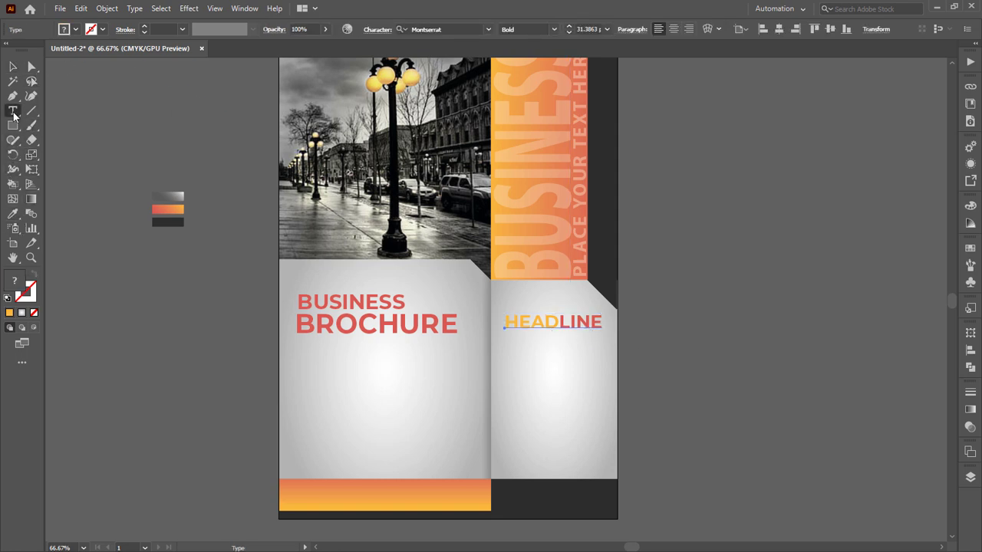
pyautogui.moveTo(603, 322); pyautogui.dragTo(558, 323)
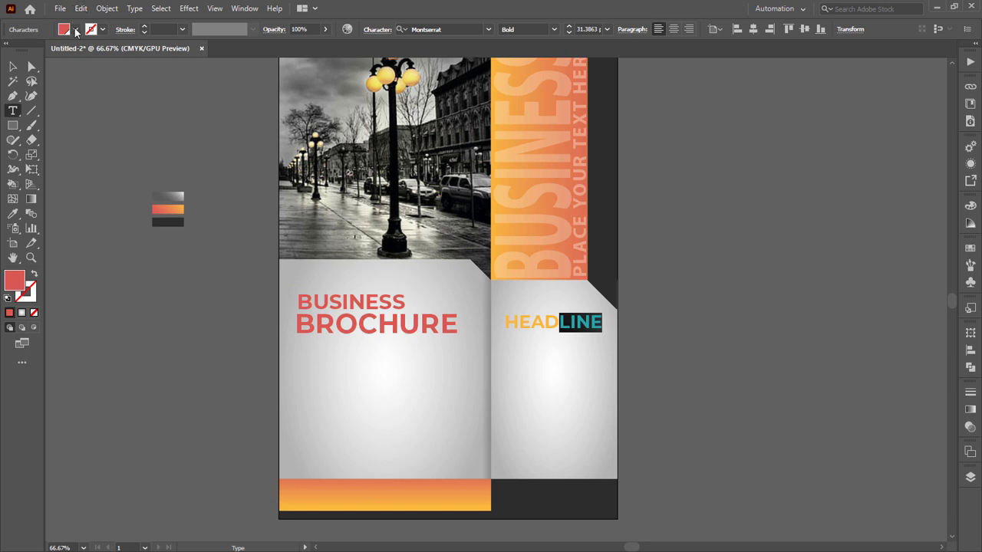
pyautogui.click(75, 29)
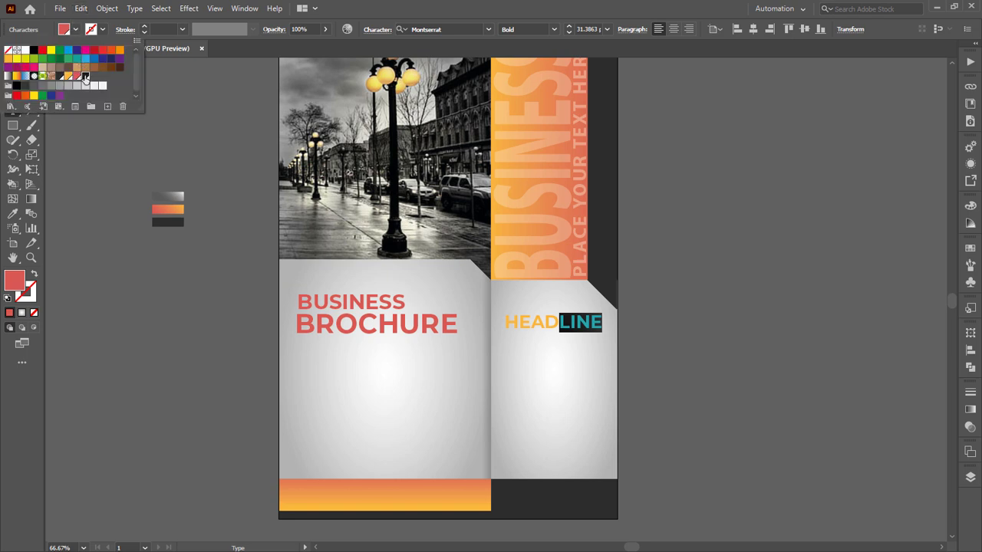
pyautogui.click(85, 77)
pyautogui.click(14, 67)
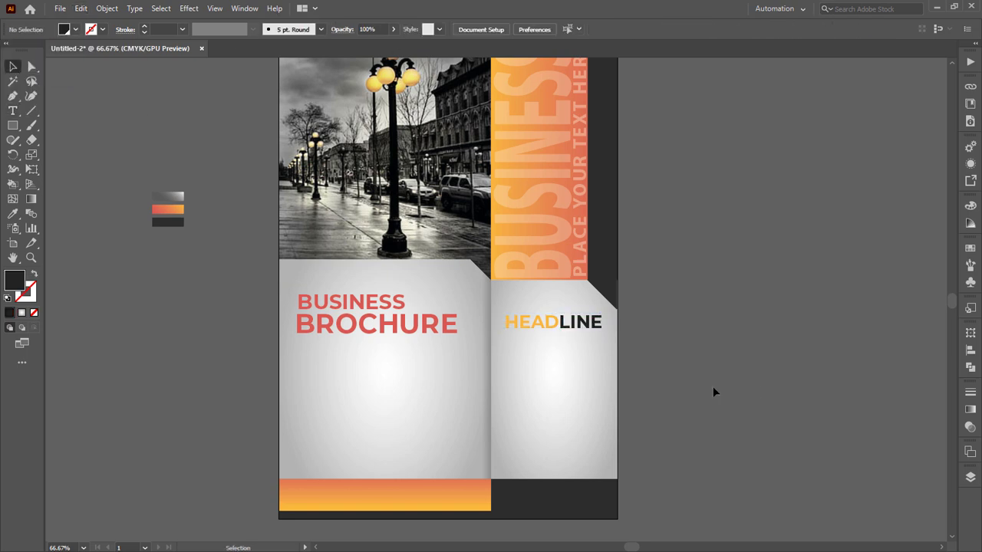
pyautogui.moveTo(554, 322); pyautogui.dragTo(554, 323)
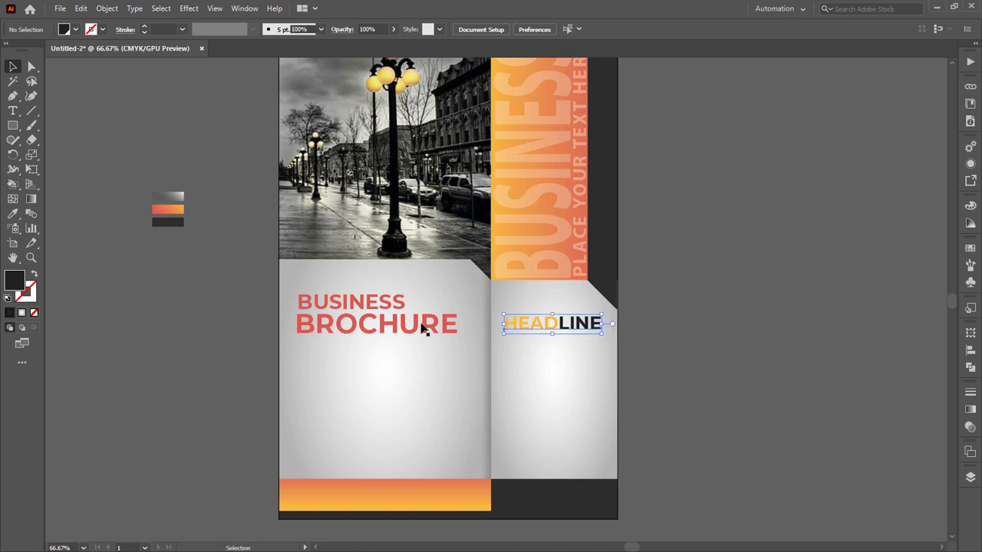
pyautogui.click(355, 323)
pyautogui.click(709, 386)
# Step: Draw and rotate a small dark hexagon beside the page, then delete it
pyautogui.moveTo(717, 457)
pyautogui.mouseDown()
pyautogui.moveTo(690, 407)
pyautogui.moveTo(662, 409)
pyautogui.mouseUp()
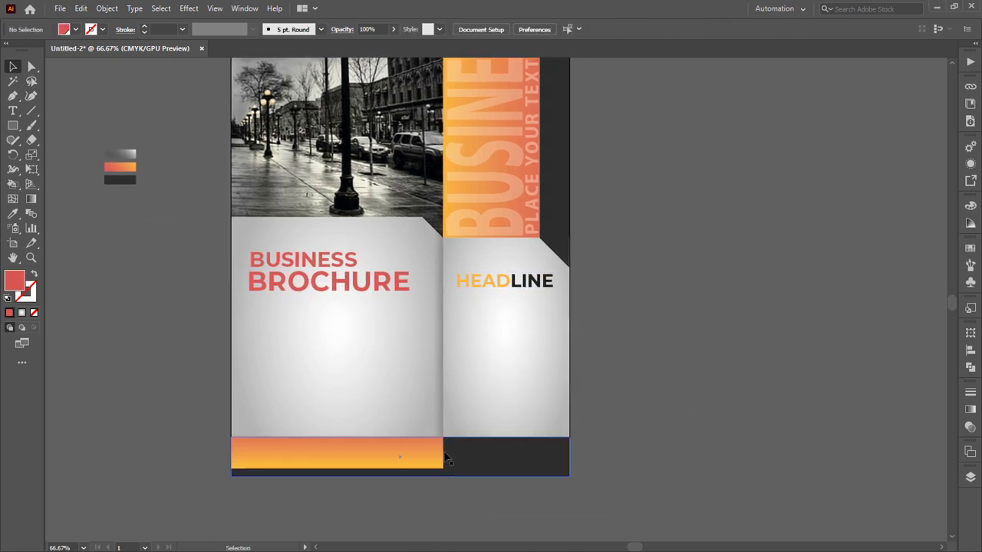
pyautogui.click(537, 443)
pyautogui.click(110, 132)
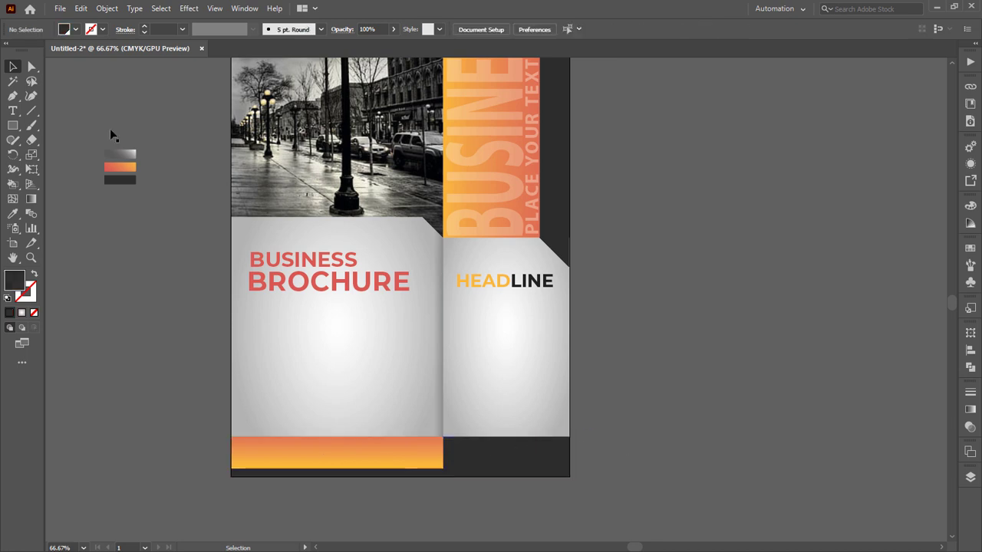
pyautogui.moveTo(10, 128); pyautogui.dragTo(57, 168)
pyautogui.moveTo(704, 283); pyautogui.dragTo(721, 304)
pyautogui.press('v')
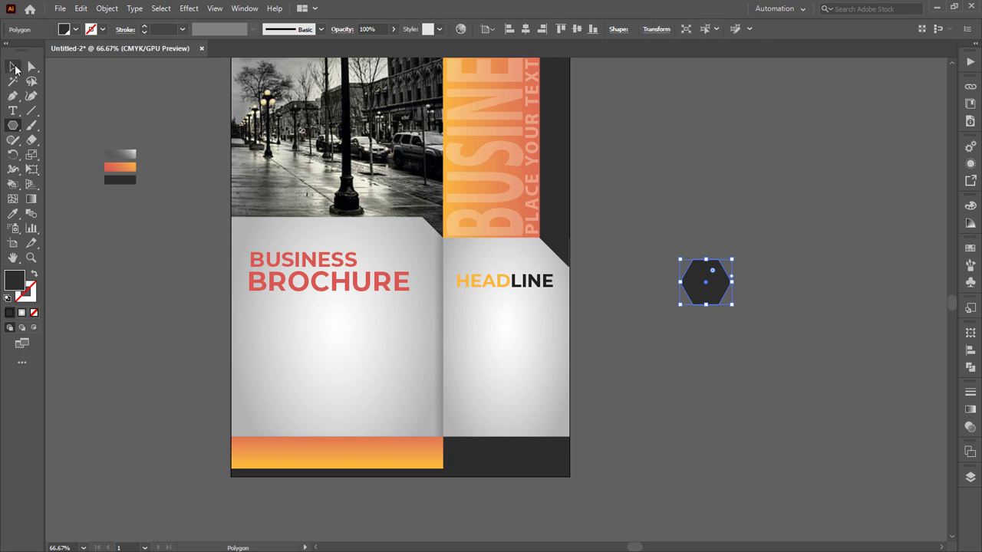
pyautogui.moveTo(749, 265); pyautogui.dragTo(721, 291)
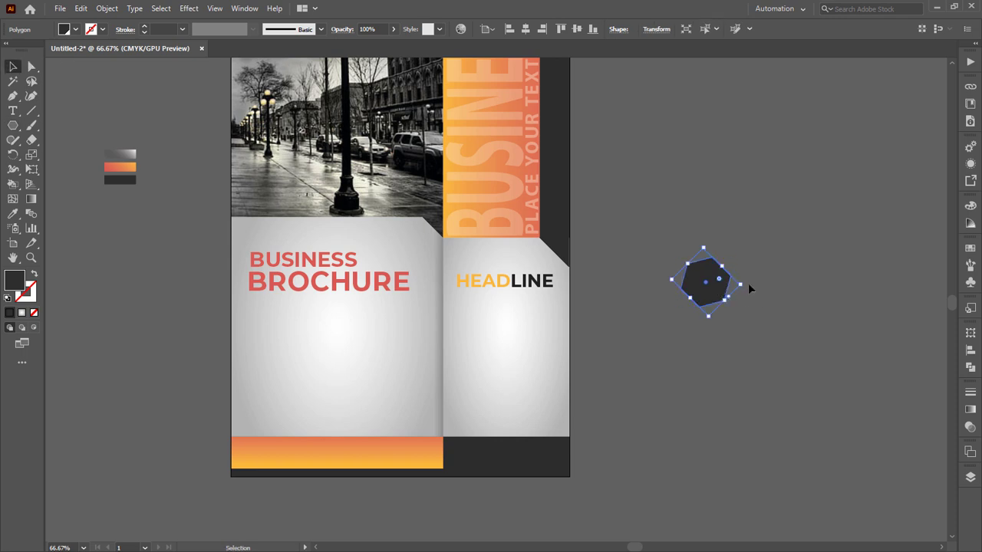
pyautogui.press('Delete')
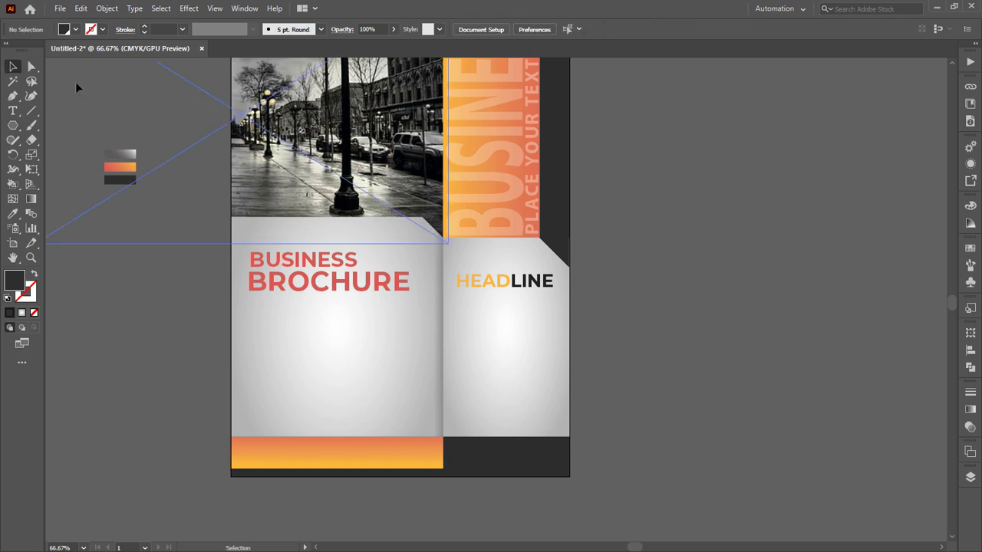
# Step: Draw a small dark square beside the page with a smaller inner square
pyautogui.moveTo(12, 125); pyautogui.dragTo(46, 125)
pyautogui.moveTo(656, 303); pyautogui.dragTo(679, 327)
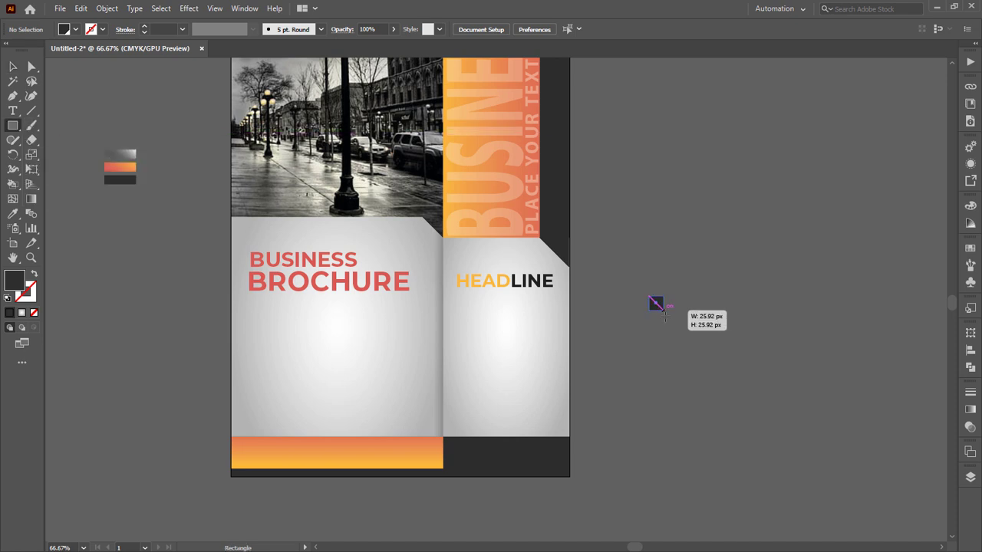
pyautogui.click(21, 68)
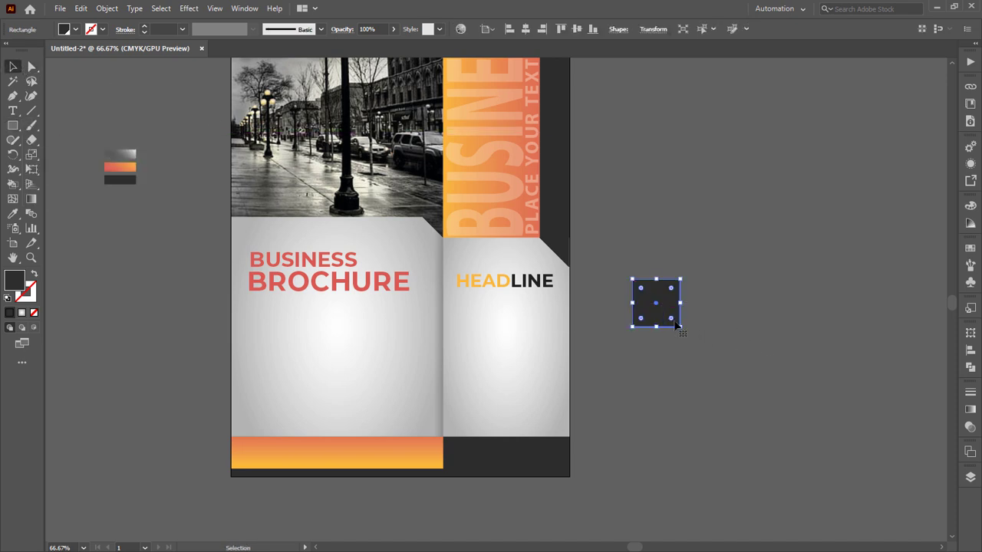
pyautogui.press('a')
pyautogui.moveTo(679, 327); pyautogui.dragTo(674, 326)
pyautogui.press('v')
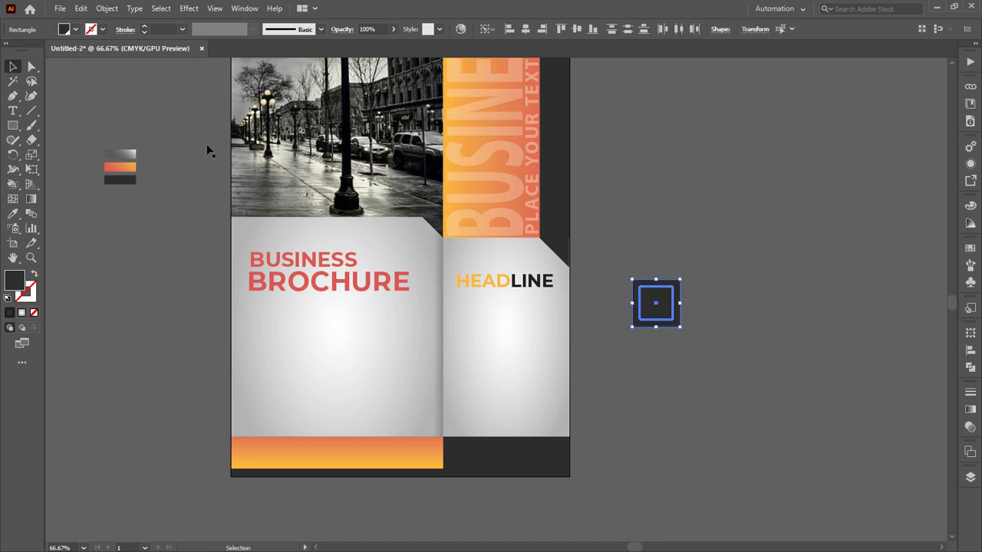
# Step: Cut the inner square out with the Shape Builder and rotate the frame into a diamond
pyautogui.click(13, 184)
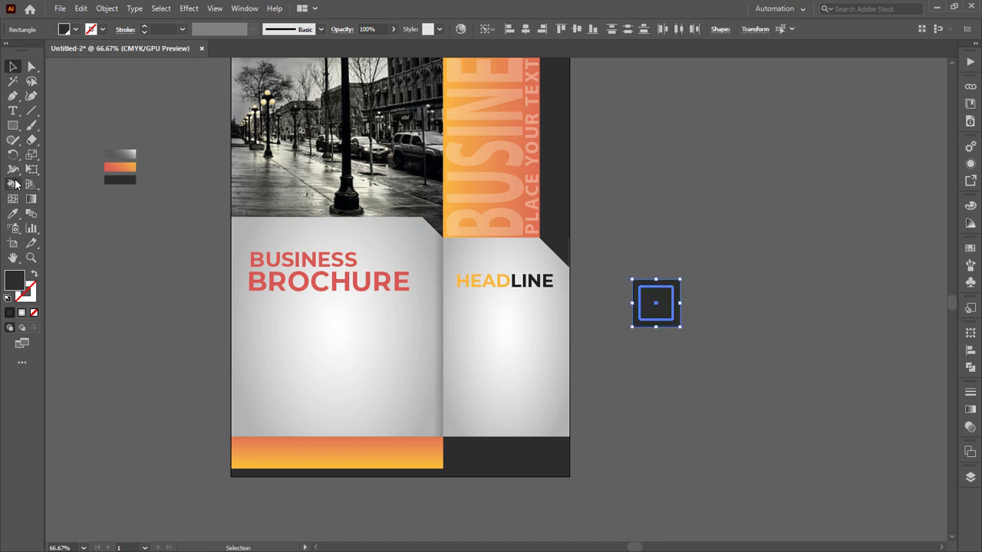
pyautogui.keyDown('alt'); pyautogui.click(639, 305); pyautogui.keyUp('alt')
pyautogui.press('v')
pyautogui.click(690, 231)
pyautogui.click(679, 283)
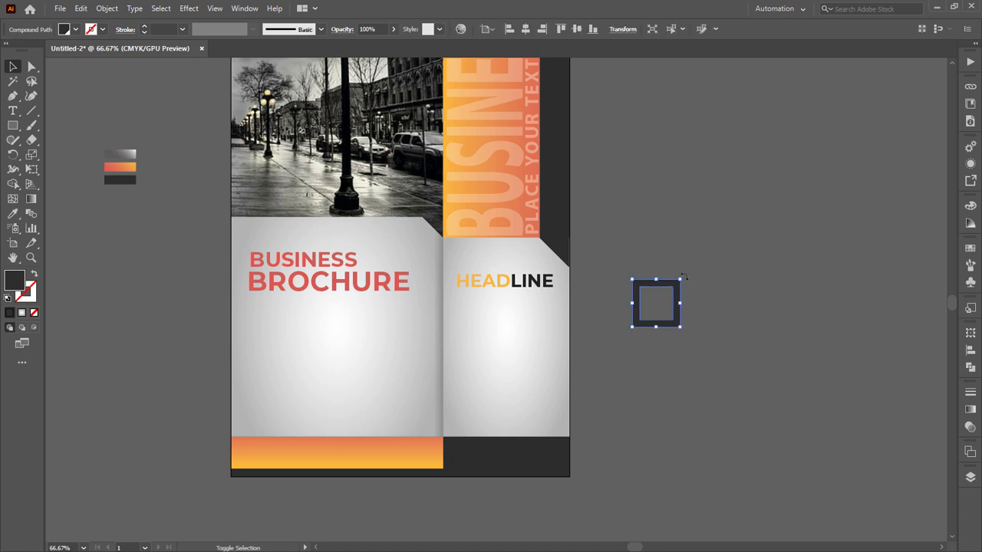
pyautogui.moveTo(685, 274)
pyautogui.mouseDown()
pyautogui.moveTo(690, 310)
pyautogui.moveTo(678, 333)
pyautogui.mouseUp()
# Step: Add an overlapping copy of the diamond frame and merge their regions with the Shape Builder
pyautogui.keyDown('shift'); pyautogui.click(629, 303); pyautogui.keyUp('shift')
pyautogui.click(14, 184)
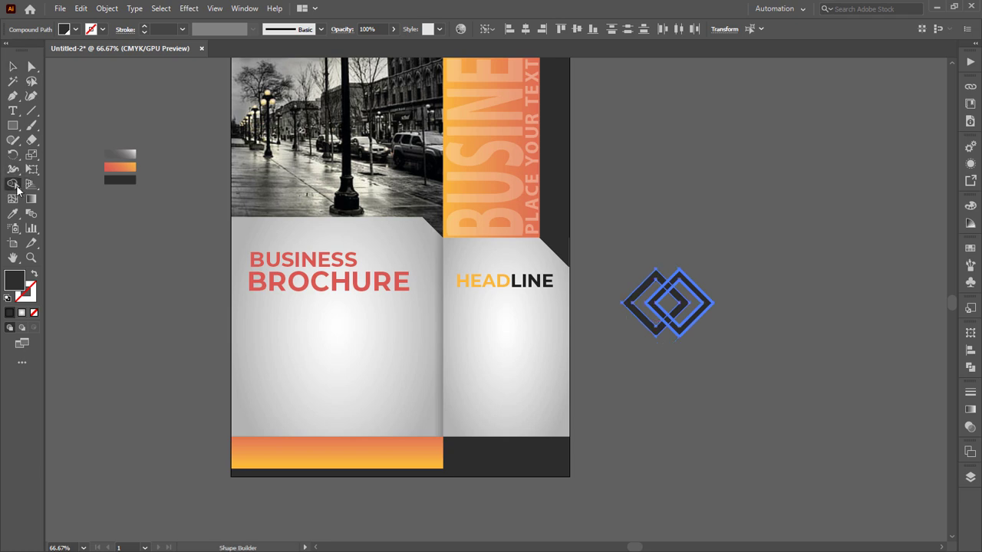
pyautogui.moveTo(643, 281); pyautogui.dragTo(675, 313)
pyautogui.click(677, 328)
pyautogui.click(14, 67)
pyautogui.click(739, 182)
# Step: Fill the left diamond orange and the right diamond red
pyautogui.click(661, 278)
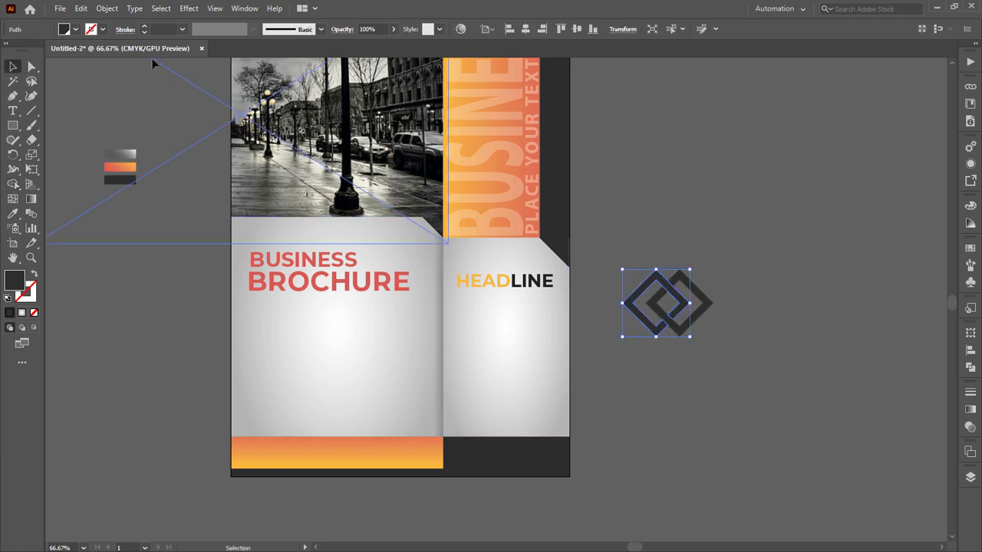
pyautogui.click(76, 29)
pyautogui.click(68, 75)
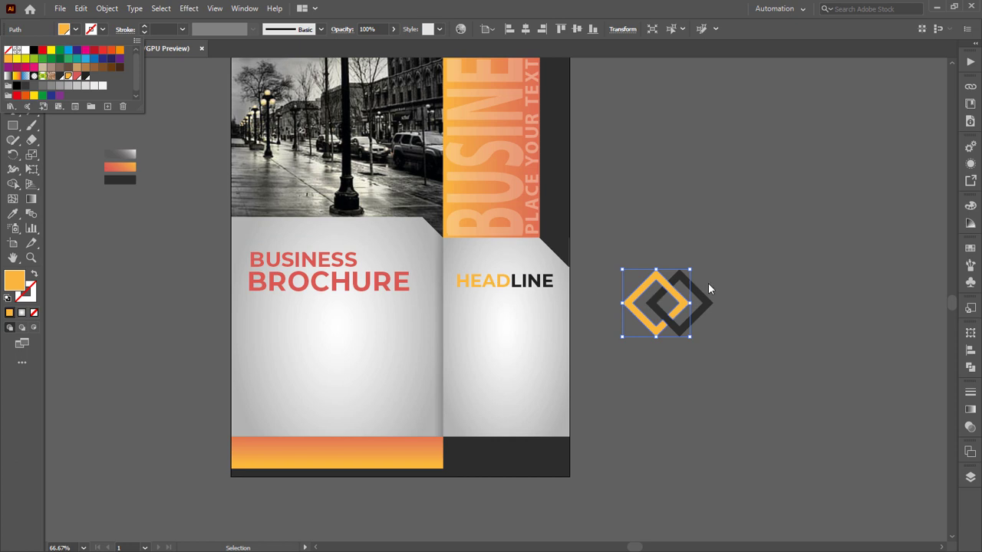
pyautogui.click(699, 300)
pyautogui.click(75, 29)
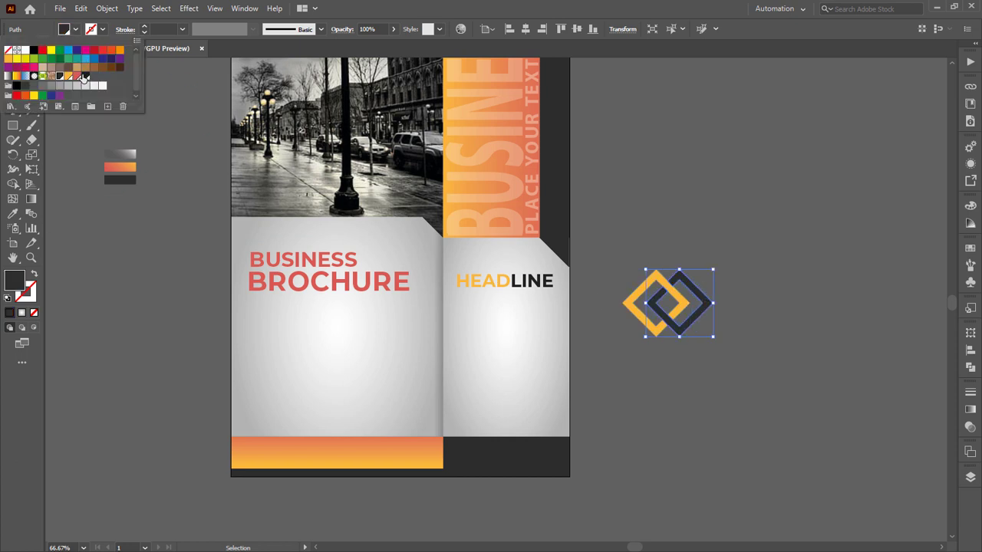
pyautogui.click(84, 78)
pyautogui.click(732, 285)
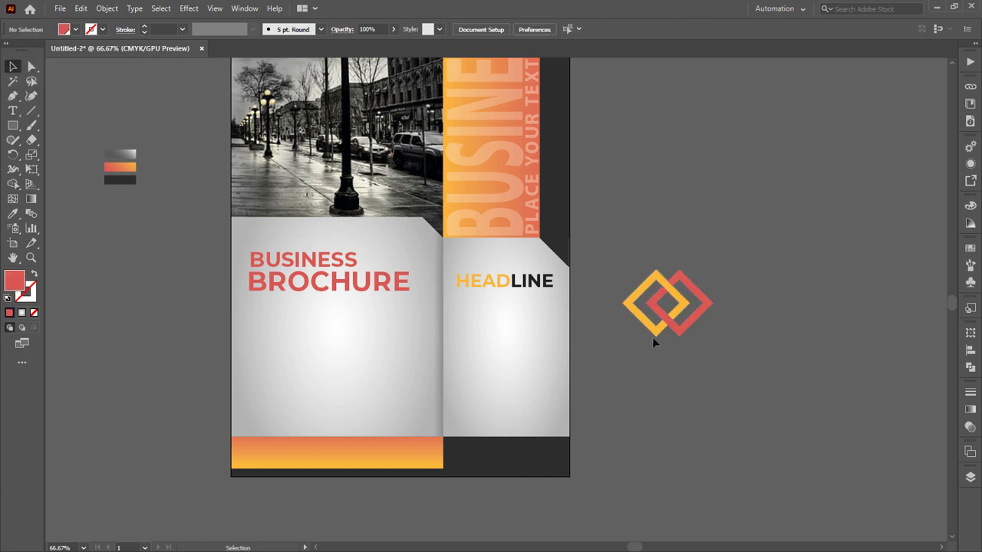
# Step: Group the two diamonds into one logo and move it into the dark footer
pyautogui.moveTo(646, 341)
pyautogui.mouseDown()
pyautogui.moveTo(713, 328)
pyautogui.moveTo(688, 331)
pyautogui.mouseUp()
pyautogui.hotkey('ctrl', 'g')
pyautogui.moveTo(673, 313); pyautogui.dragTo(476, 468)
pyautogui.hotkey('ctrl', '+')
pyautogui.hotkey('ctrl', '+')
pyautogui.hotkey('ctrl', '+')
pyautogui.hotkey('ctrl', '+')
pyautogui.click(476, 470)
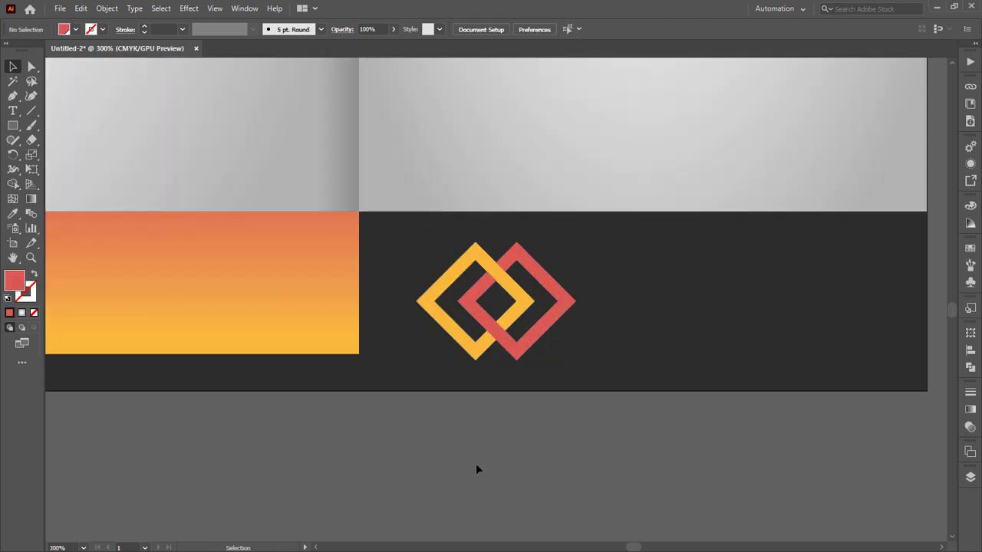
# Step: Add 'your text here' text and size it beside the logo in the footer
pyautogui.hscroll(3, 475, 469)
pyautogui.press('t')
pyautogui.click(215, 474)
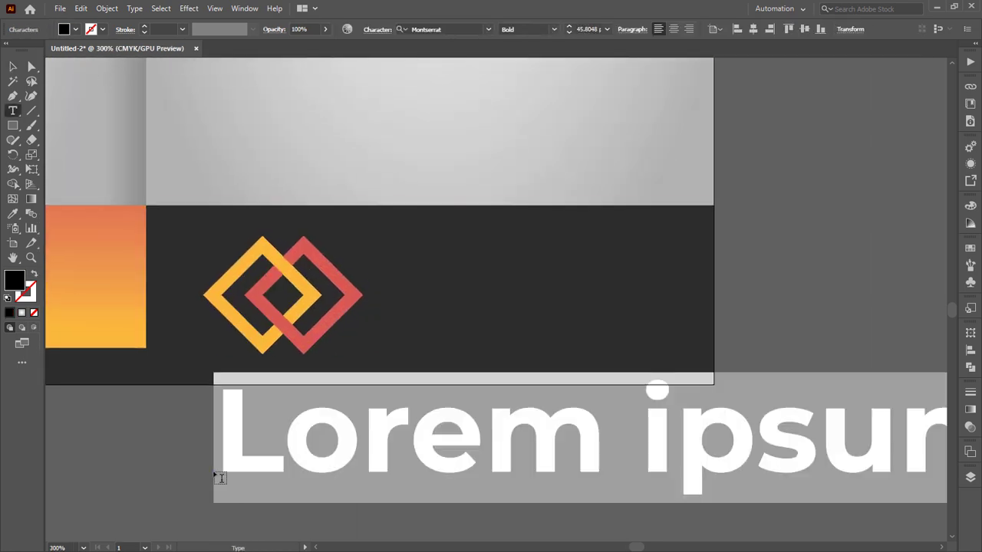
pyautogui.write('your')
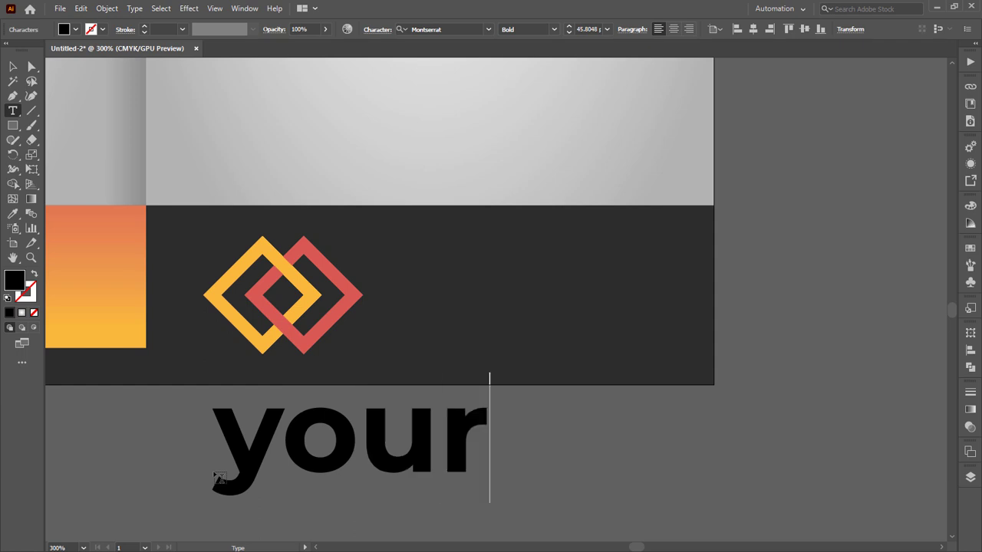
pyautogui.write(' text here')
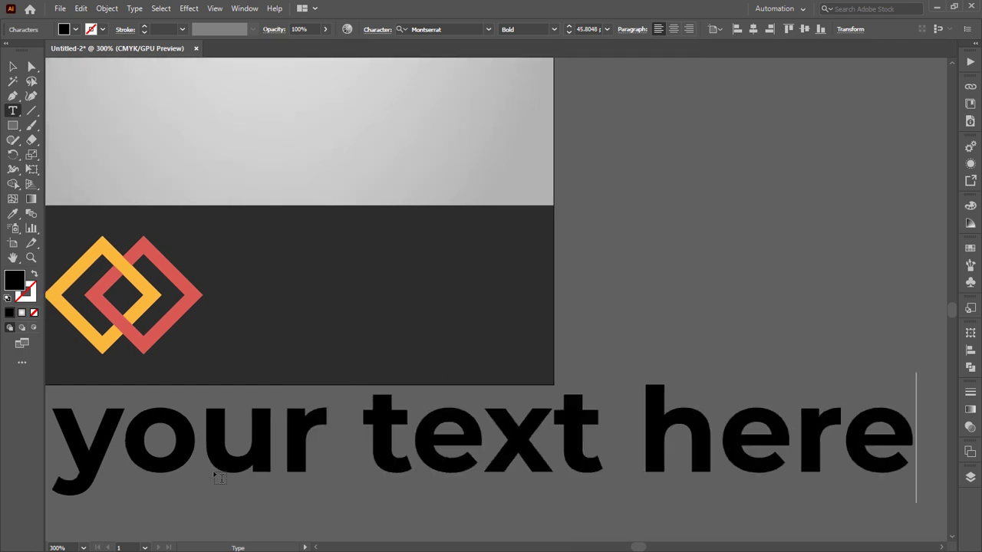
pyautogui.press('Escape')
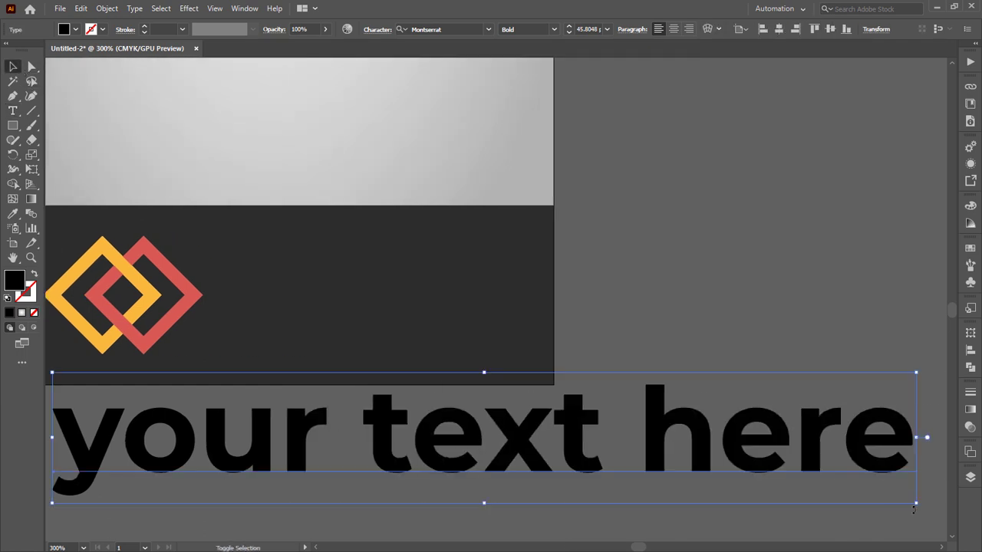
pyautogui.moveTo(915, 507)
pyautogui.mouseDown()
pyautogui.moveTo(226, 399)
pyautogui.moveTo(359, 289)
pyautogui.moveTo(373, 320)
pyautogui.mouseUp()
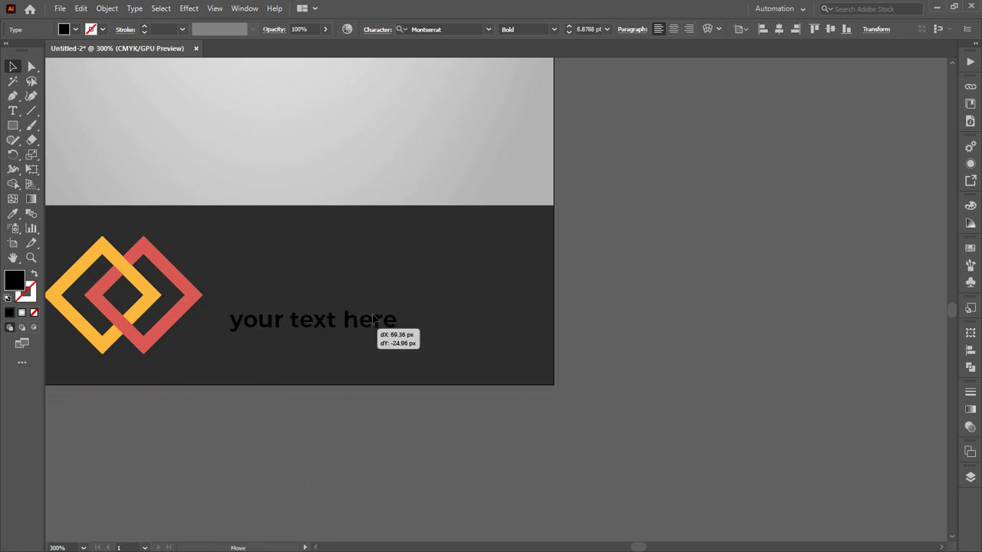
pyautogui.moveTo(374, 320); pyautogui.dragTo(445, 301)
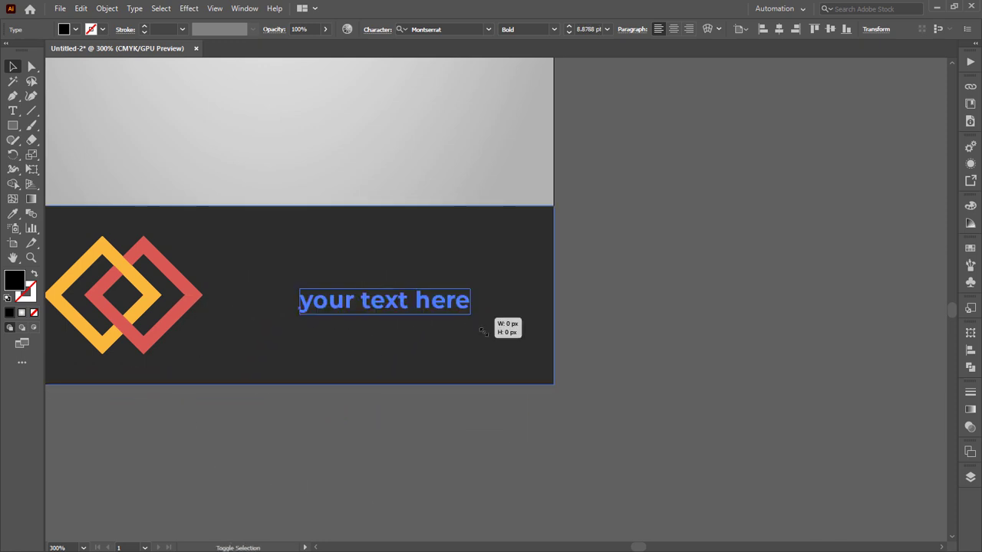
pyautogui.moveTo(483, 331); pyautogui.dragTo(510, 335)
# Step: Fill the 'your text here' footer text orange
pyautogui.click(76, 30)
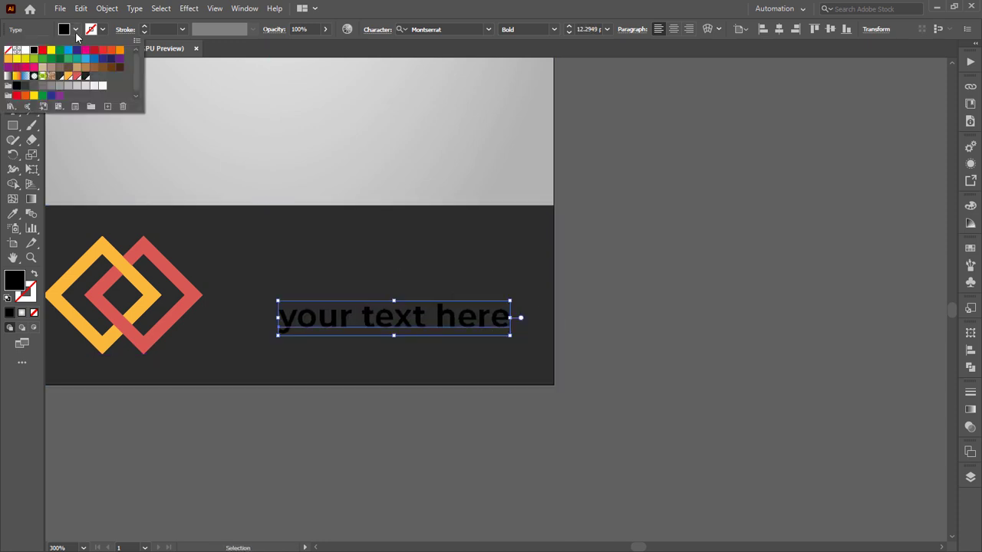
pyautogui.click(84, 89)
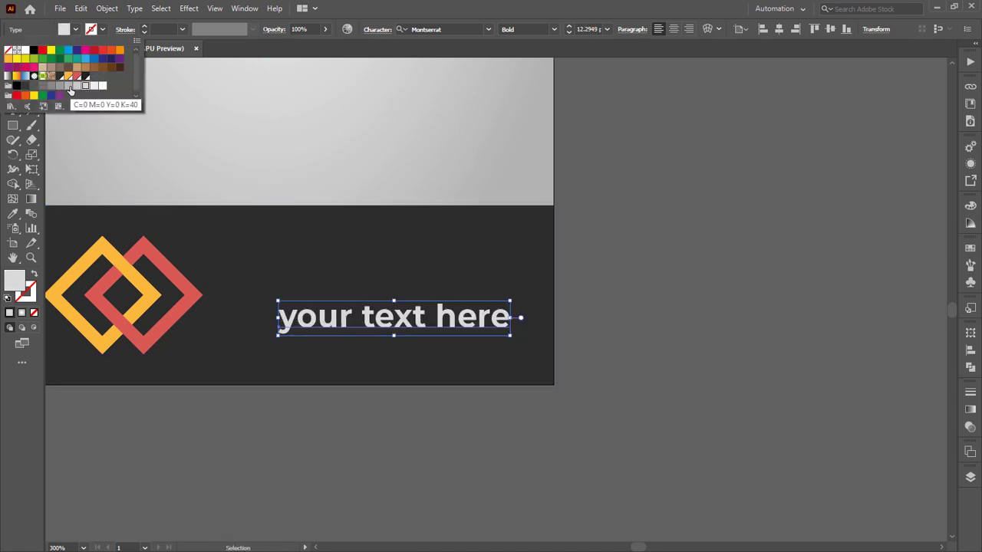
pyautogui.click(33, 96)
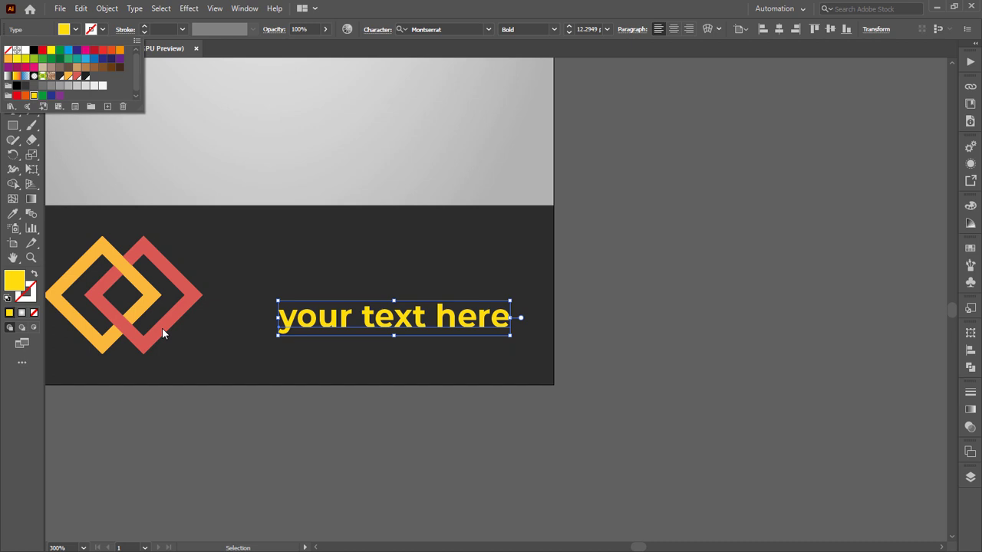
pyautogui.click(67, 79)
pyautogui.click(253, 458)
# Step: Nudge the footer text closer to the logo
pyautogui.hotkey('ctrl', '0')
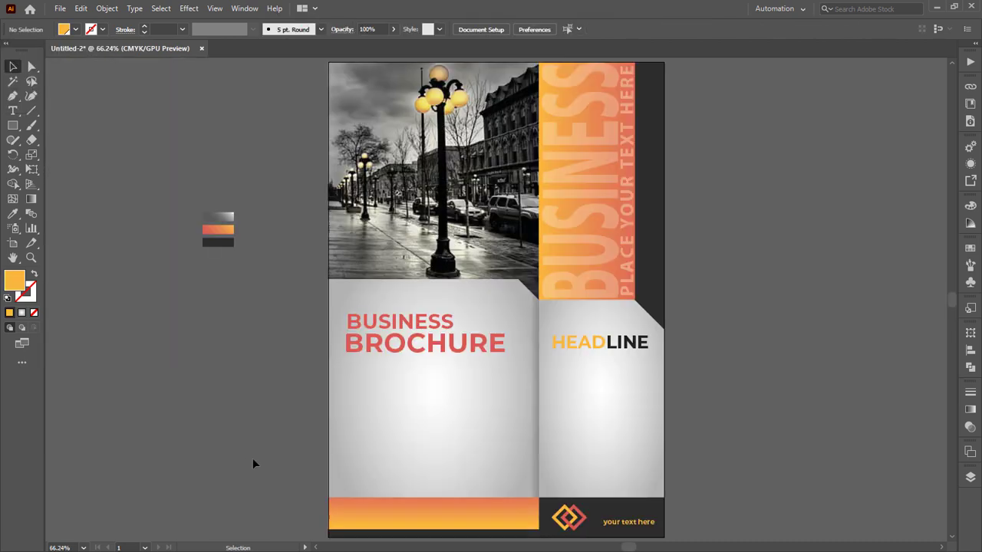
pyautogui.moveTo(632, 527); pyautogui.dragTo(613, 529)
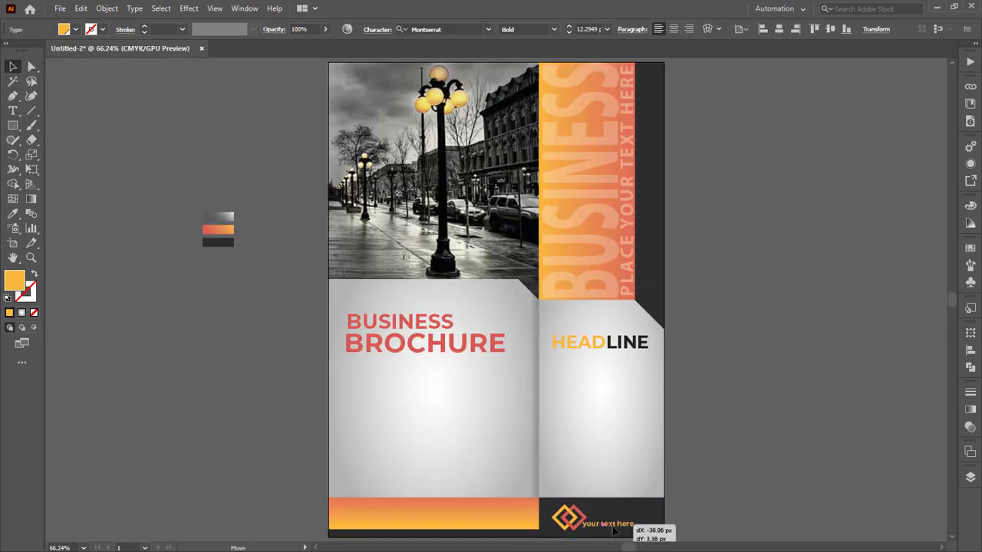
pyautogui.click(732, 476)
pyautogui.scroll(-2, 761, 373)
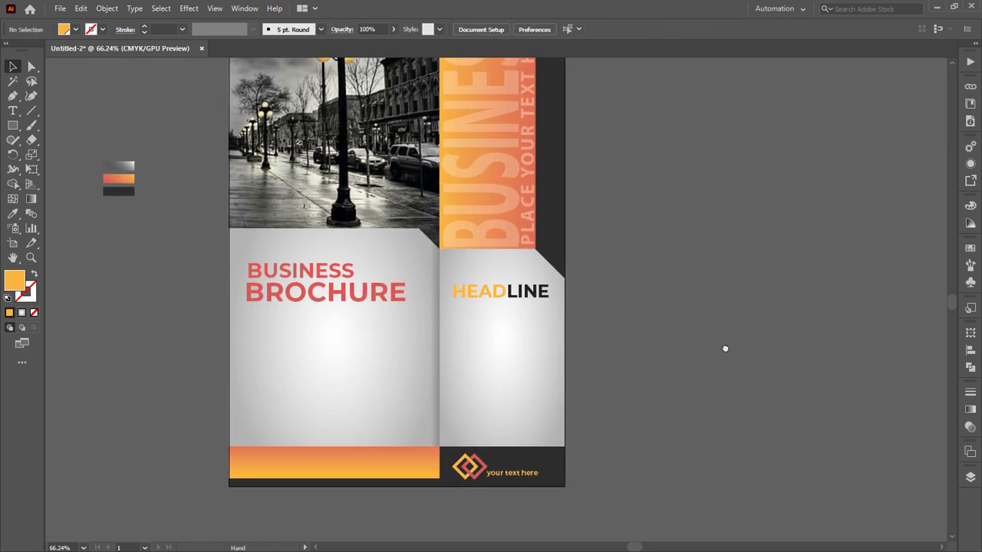
# Step: Drag two icon symbols from the Symbols library onto the HEADLINE panel
pyautogui.click(970, 281)
pyautogui.moveTo(824, 285)
pyautogui.mouseDown()
pyautogui.moveTo(759, 299)
pyautogui.moveTo(758, 353)
pyautogui.mouseUp()
pyautogui.click(933, 244)
pyautogui.click(775, 307)
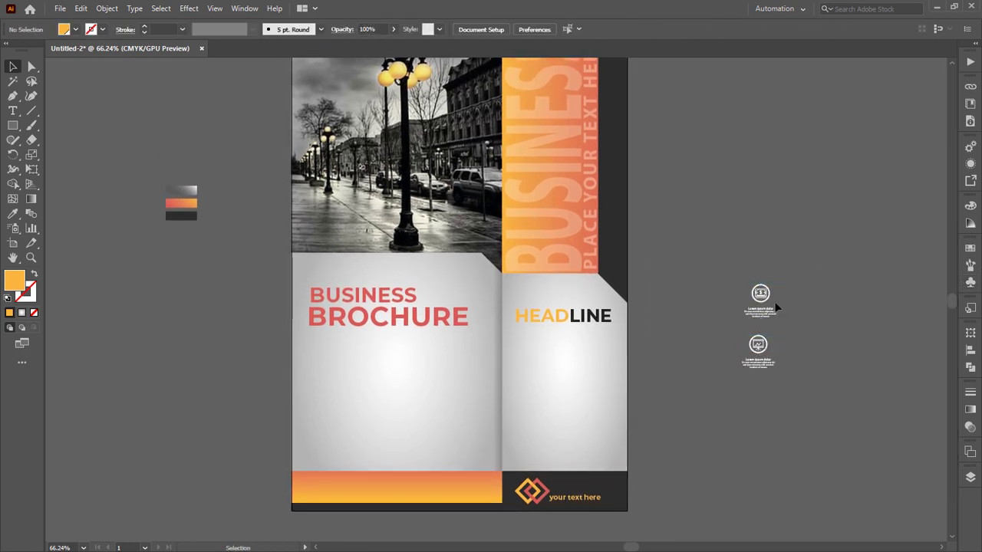
pyautogui.click(758, 365)
pyautogui.moveTo(764, 301)
pyautogui.mouseDown()
pyautogui.moveTo(531, 378)
pyautogui.moveTo(536, 362)
pyautogui.mouseUp()
pyautogui.moveTo(777, 362); pyautogui.dragTo(574, 377)
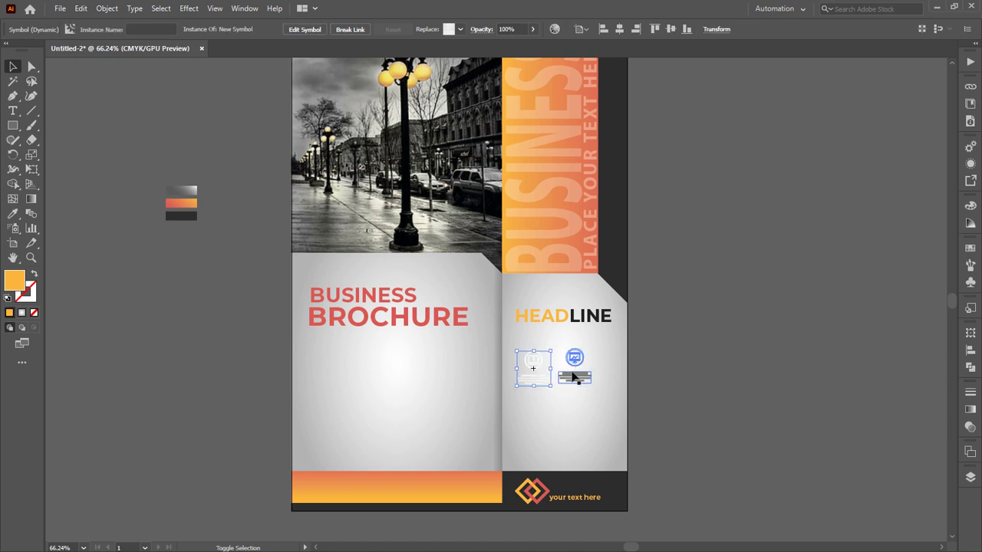
# Step: Group the two icons and move them beside the artboard
pyautogui.moveTo(506, 394)
pyautogui.mouseDown()
pyautogui.moveTo(587, 387)
pyautogui.moveTo(532, 387)
pyautogui.mouseUp()
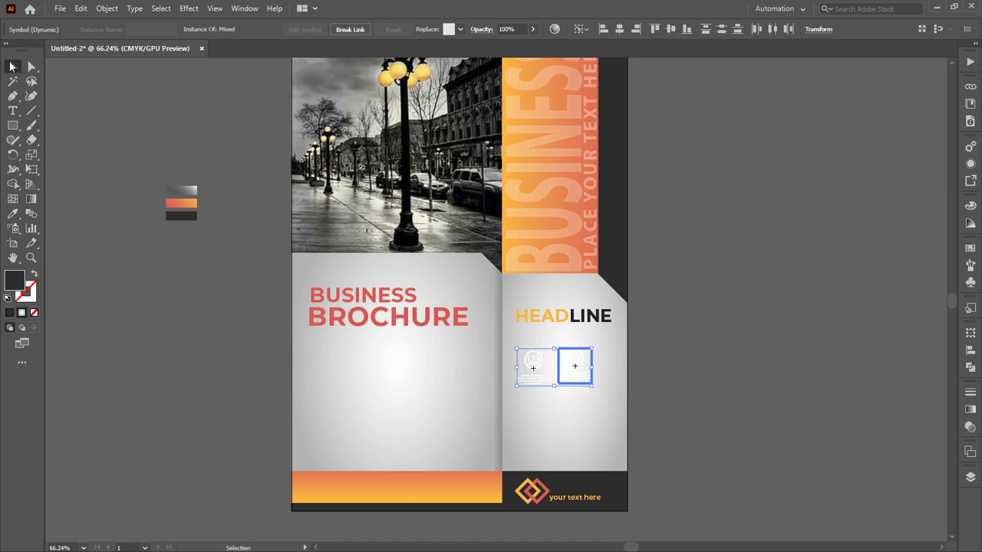
pyautogui.moveTo(575, 380); pyautogui.dragTo(756, 378)
pyautogui.click(710, 390)
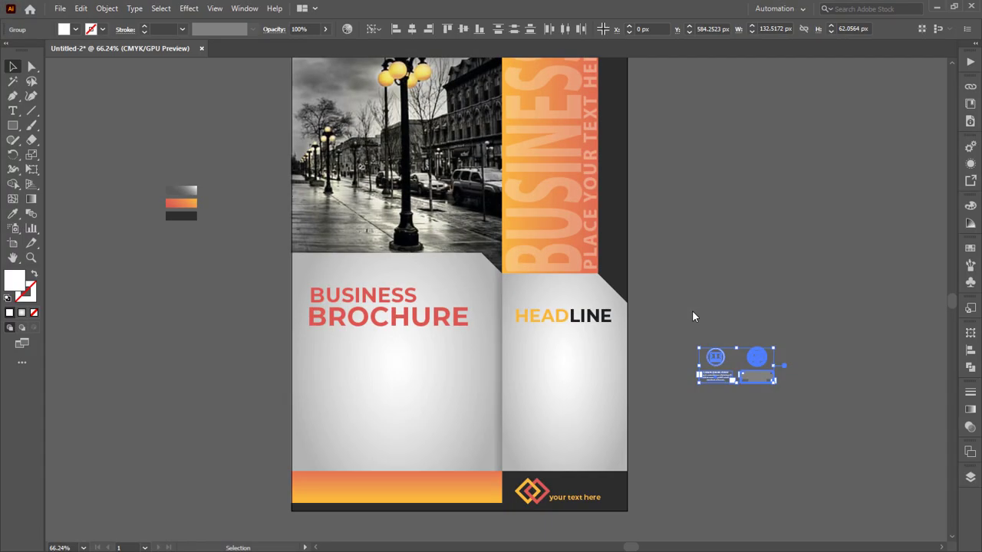
pyautogui.click(778, 310)
pyautogui.click(698, 394)
# Step: Recolour the icons with the dark panel colour and place them beneath HEADLINE
pyautogui.press('i')
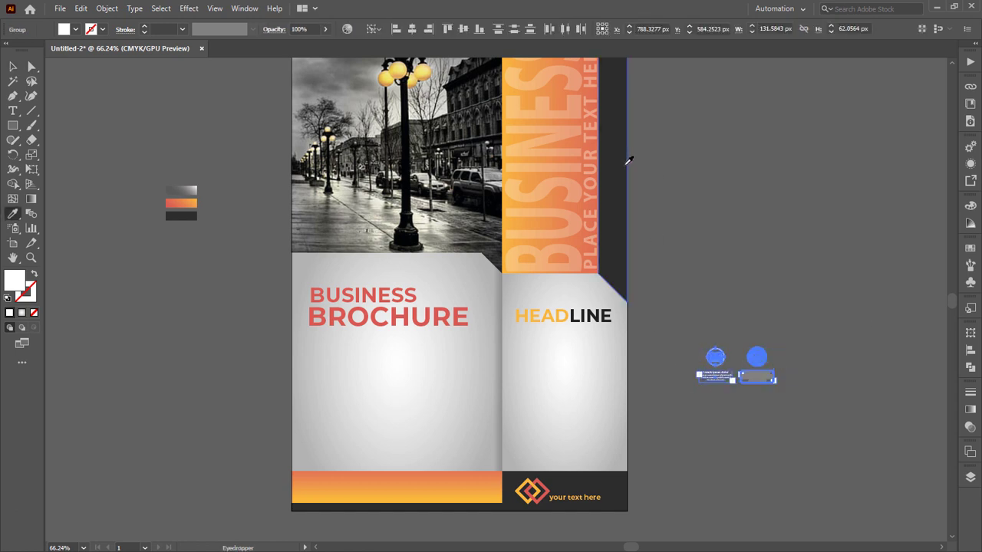
pyautogui.click(627, 160)
pyautogui.press('v')
pyautogui.click(785, 322)
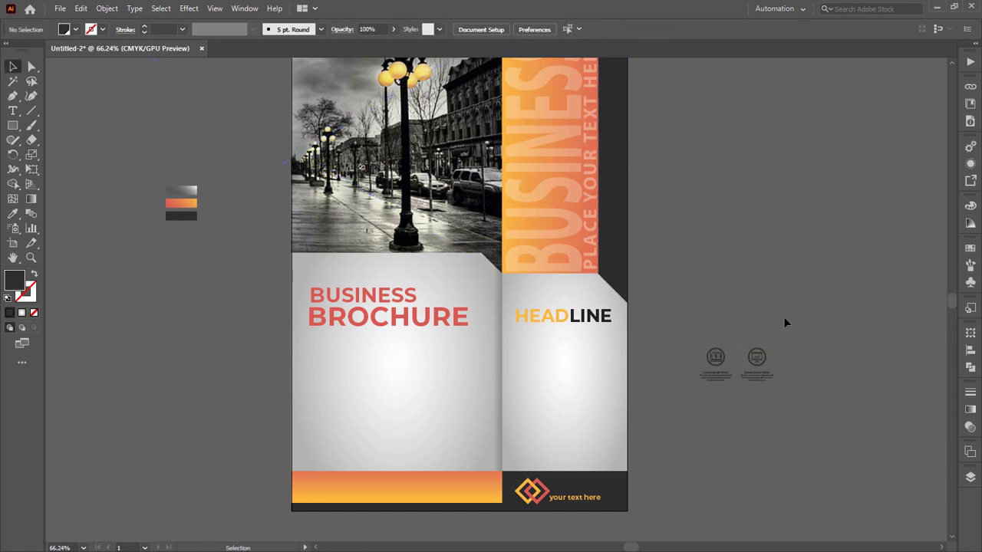
pyautogui.moveTo(725, 366); pyautogui.dragTo(549, 374)
pyautogui.click(660, 378)
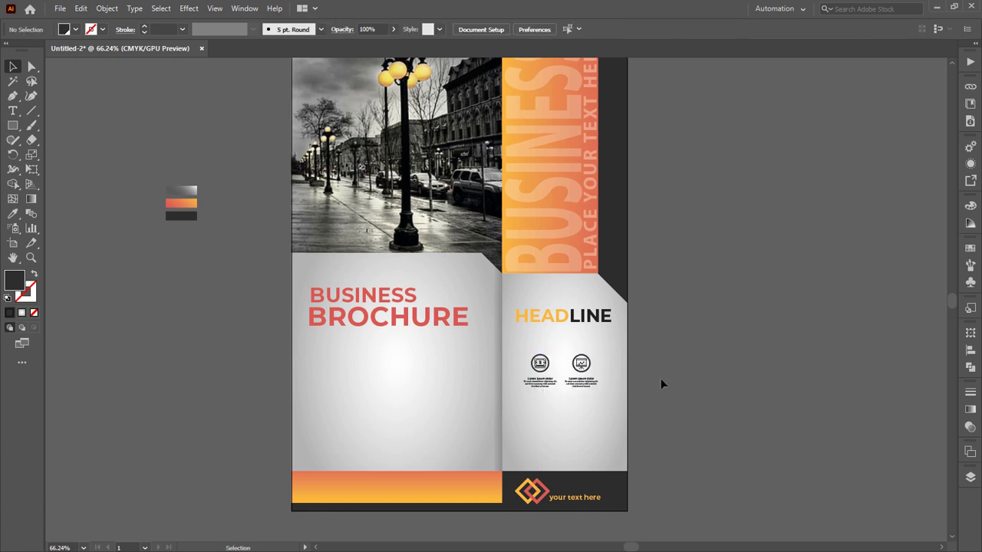
# Step: Duplicate the icon row directly below itself
pyautogui.hotkey('ctrl', '=')
pyautogui.hotkey('ctrl', '=')
pyautogui.moveTo(659, 381); pyautogui.dragTo(633, 231)
pyautogui.click(532, 285)
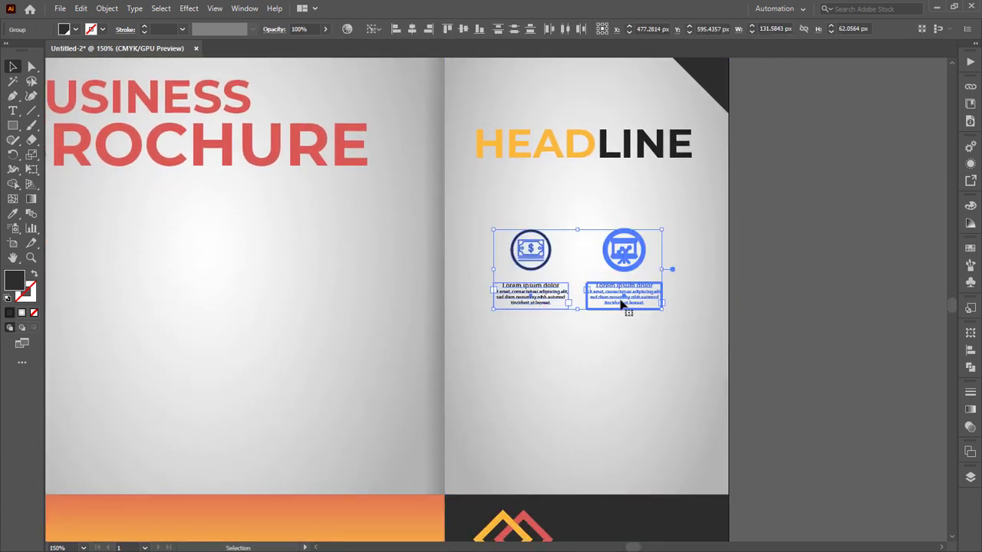
pyautogui.moveTo(621, 303); pyautogui.dragTo(629, 414)
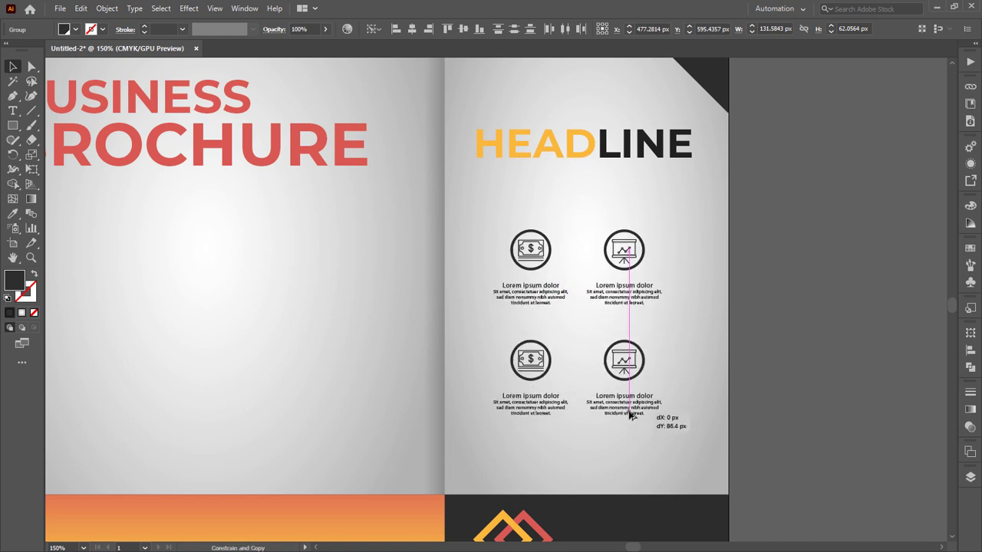
pyautogui.click(780, 374)
pyautogui.hotkey('ctrl', '0')
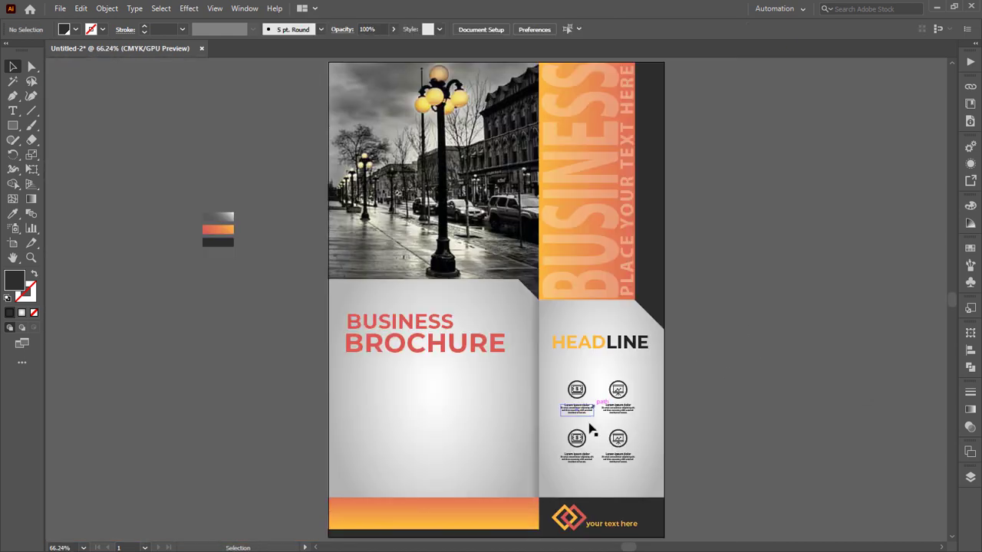
# Step: Move one icon row onto the orange footer and copy it out to six icons
pyautogui.click(621, 390)
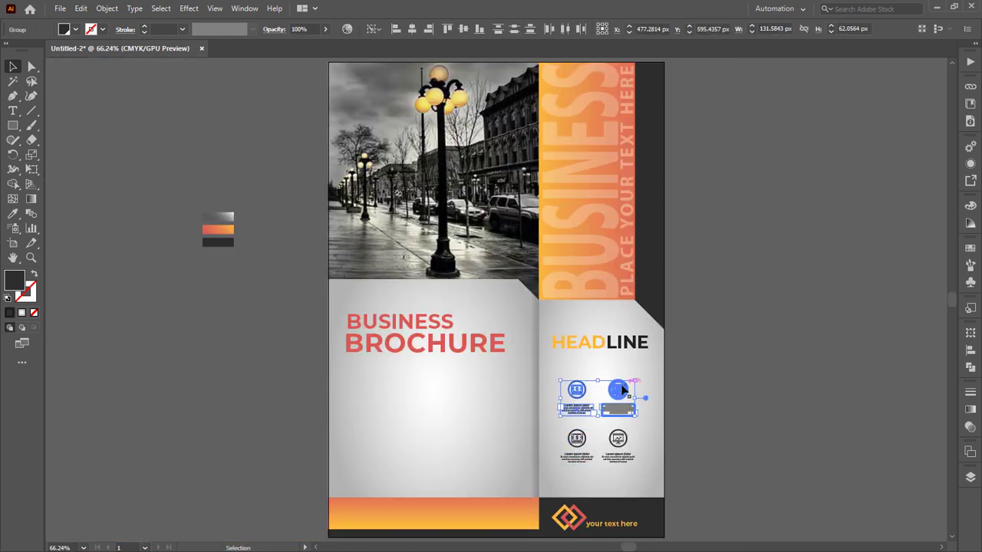
pyautogui.moveTo(622, 390)
pyautogui.mouseDown()
pyautogui.moveTo(354, 525)
pyautogui.moveTo(481, 523)
pyautogui.mouseUp()
pyautogui.click(325, 491)
pyautogui.keyDown('shift'); pyautogui.click(385, 515); pyautogui.keyUp('shift')
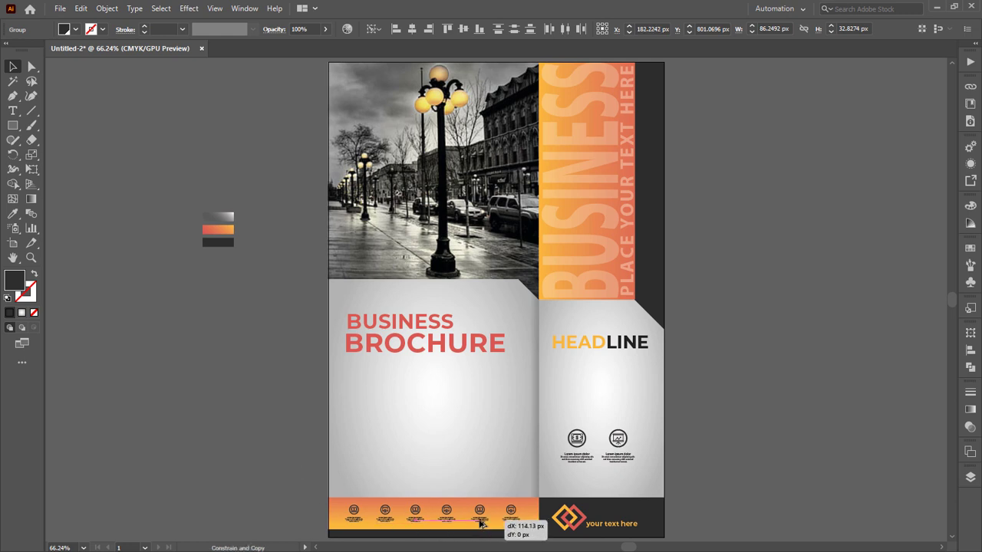
pyautogui.click(741, 533)
# Step: Move the remaining two icons lower in the HEADLINE panel
pyautogui.moveTo(759, 392); pyautogui.dragTo(741, 383)
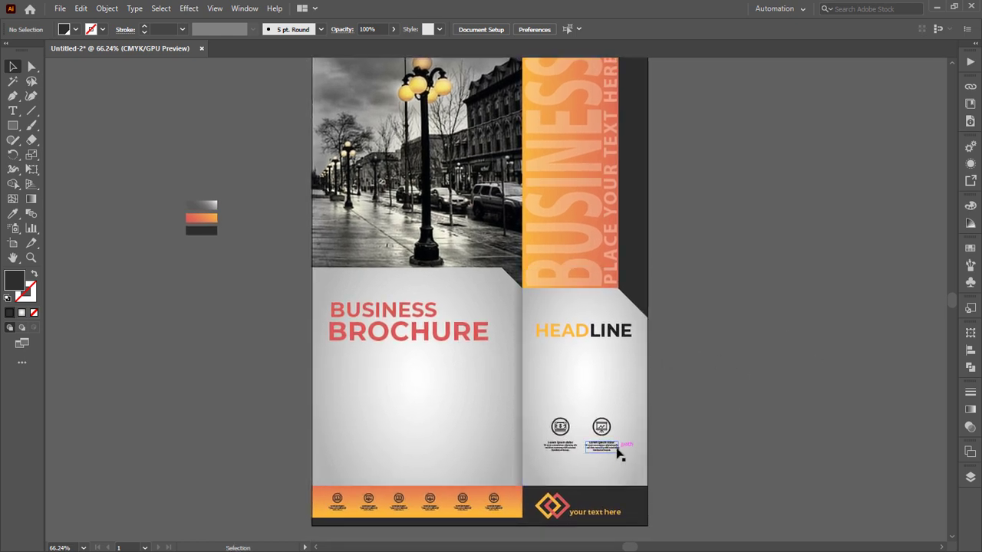
pyautogui.click(617, 449)
pyautogui.keyDown('shift'); pyautogui.click(558, 452); pyautogui.keyUp('shift')
pyautogui.moveTo(614, 452); pyautogui.dragTo(608, 462)
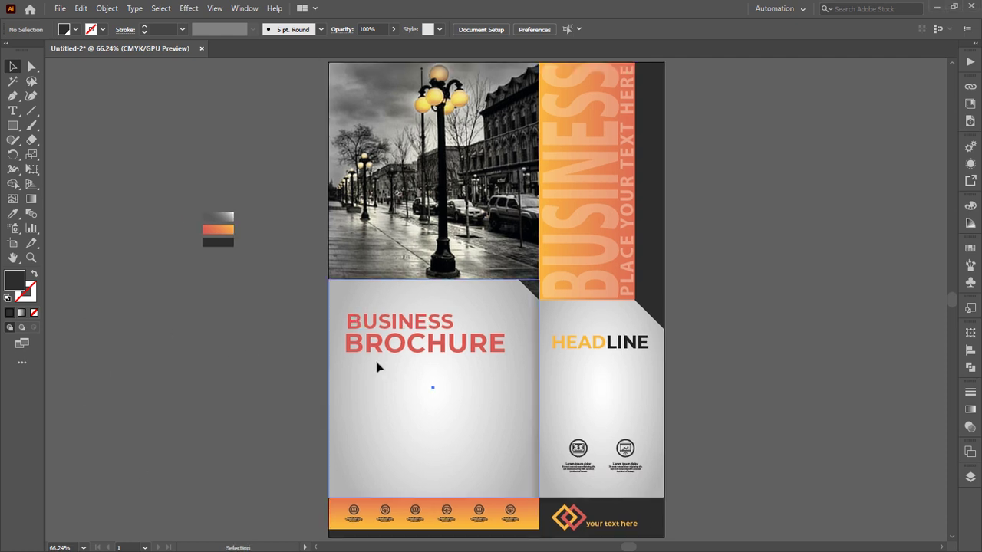
# Step: Reshape BROCHURE to be narrower and taller
pyautogui.click(406, 345)
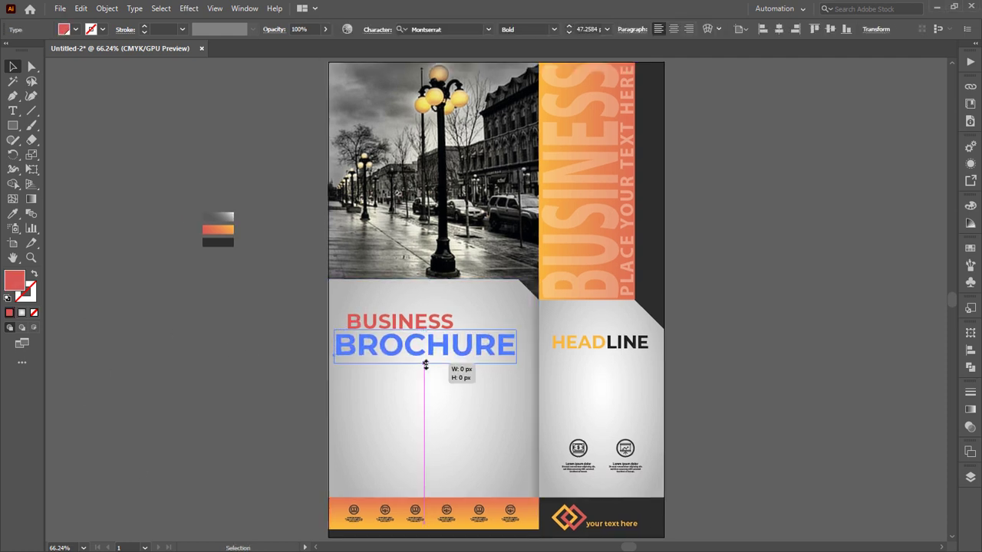
pyautogui.moveTo(508, 347); pyautogui.dragTo(497, 346)
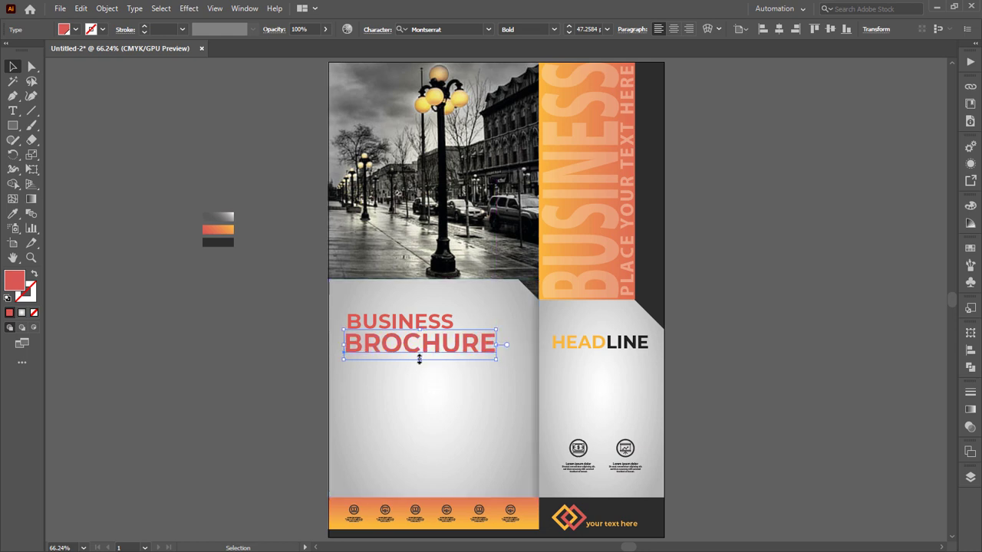
pyautogui.moveTo(419, 359)
pyautogui.mouseDown()
pyautogui.moveTo(418, 371)
pyautogui.moveTo(402, 348)
pyautogui.mouseUp()
pyautogui.click(151, 200)
pyautogui.click(407, 355)
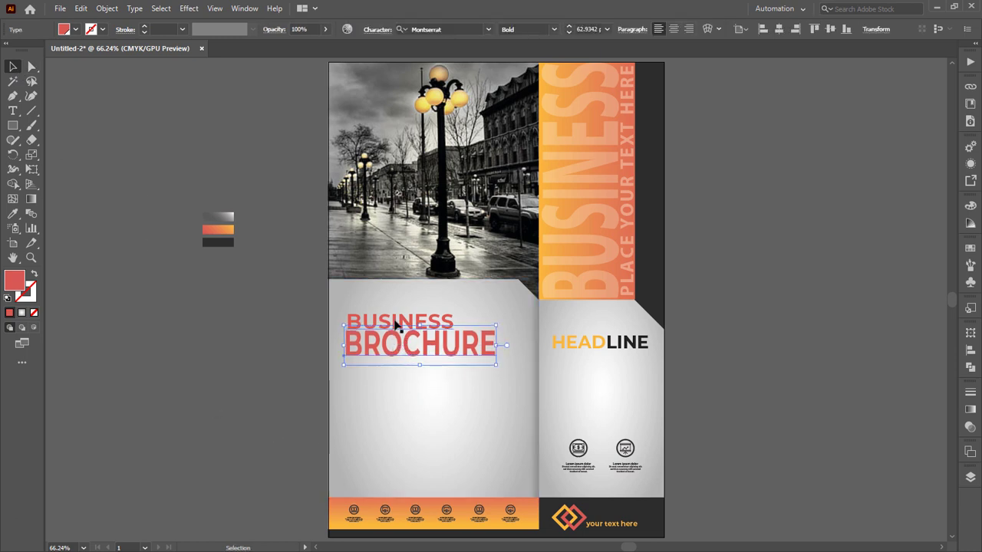
# Step: Fill BROCHURE with an orange swatch
pyautogui.click(395, 325)
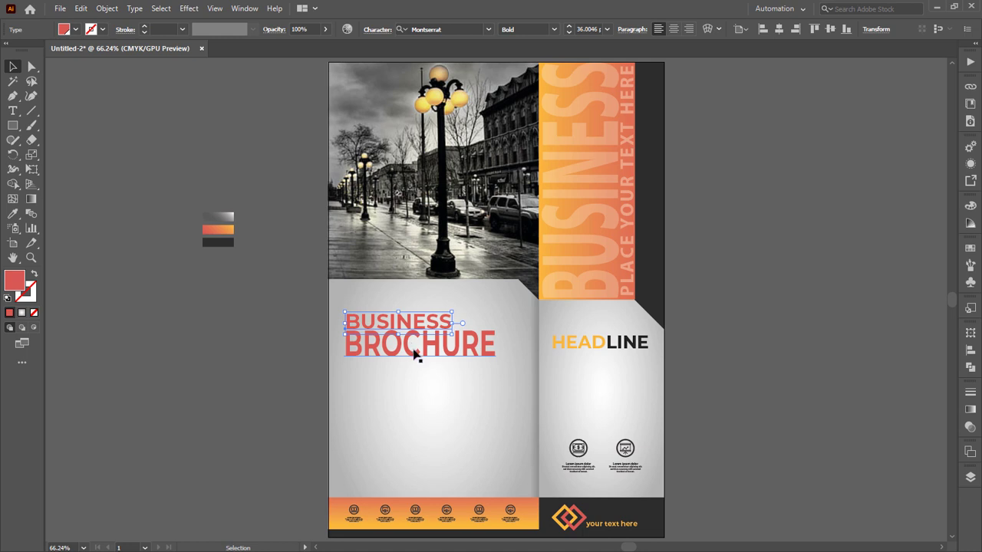
pyautogui.click(415, 354)
pyautogui.press('i')
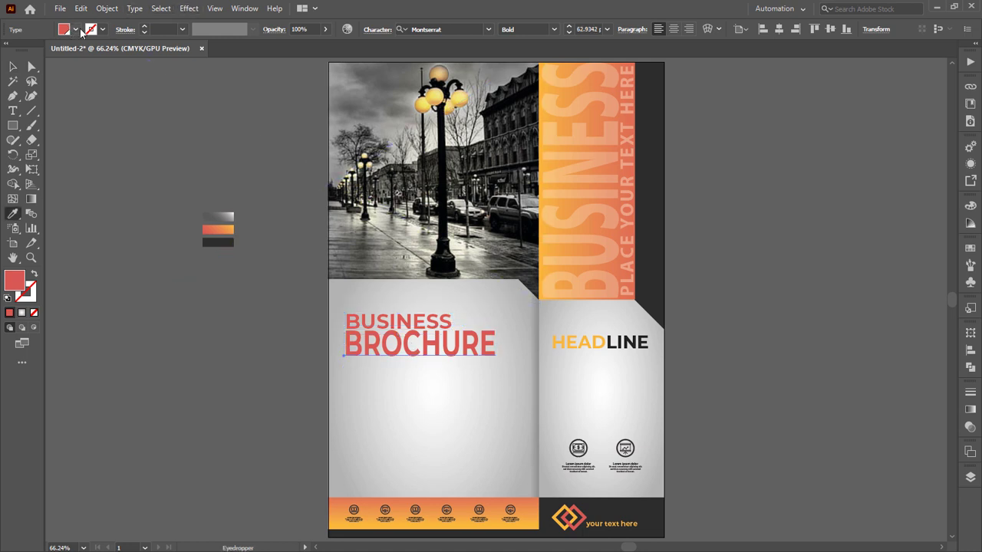
pyautogui.click(76, 30)
pyautogui.click(67, 76)
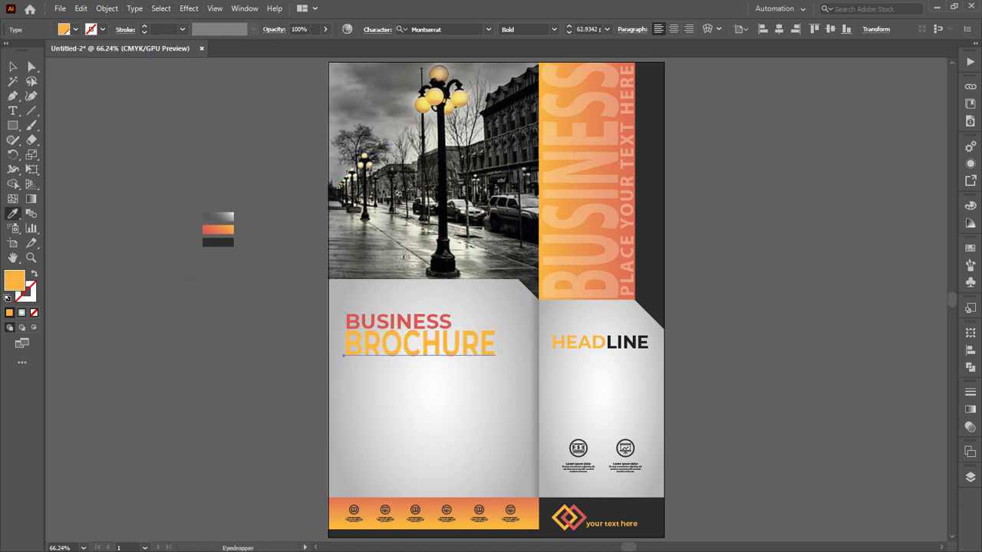
pyautogui.click(12, 67)
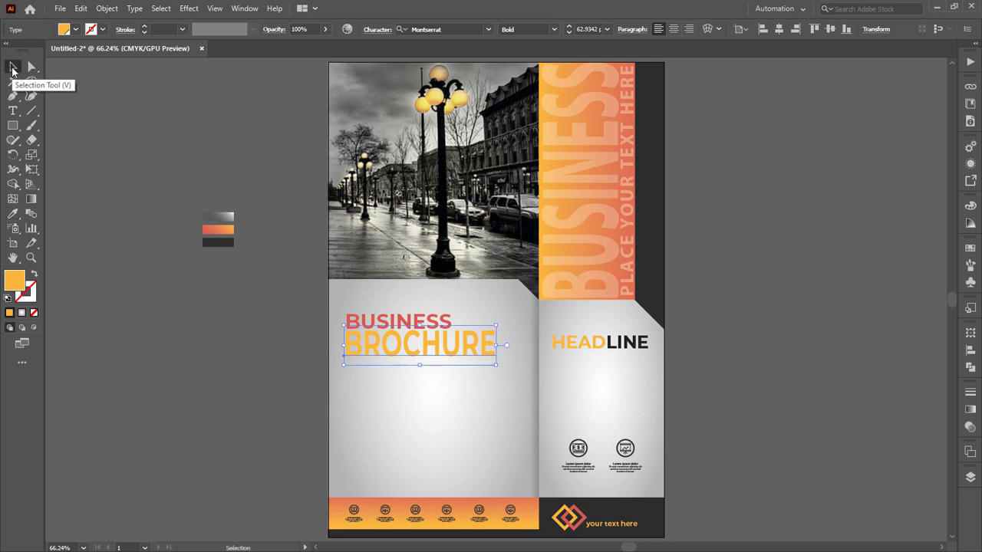
pyautogui.click(839, 171)
# Step: Paste a Lorem ipsum paragraph into the lower-left panel above the orange footer
pyautogui.hotkey('ctrl', 'v')
pyautogui.moveTo(480, 310); pyautogui.dragTo(420, 455)
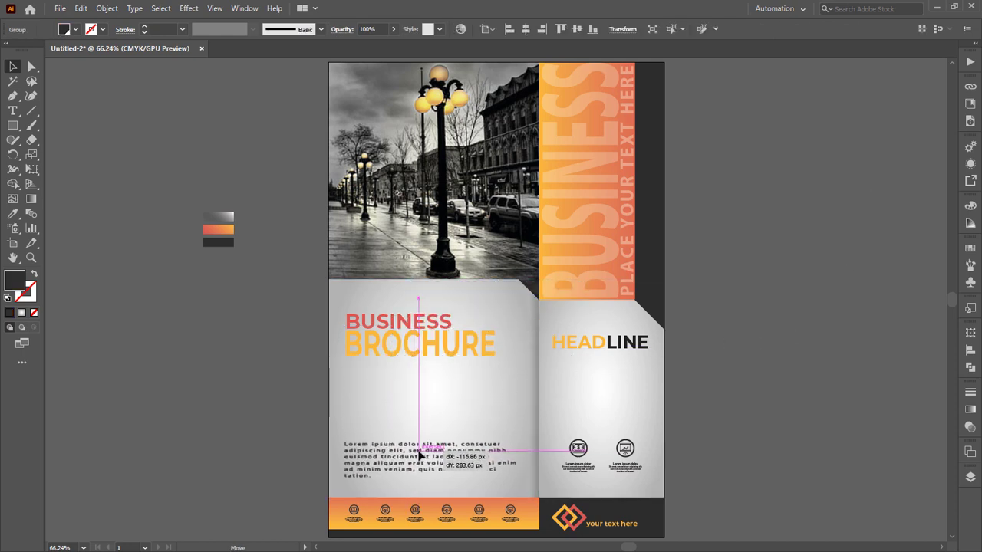
pyautogui.moveTo(420, 454); pyautogui.dragTo(420, 455)
# Step: Shift BROCHURE and BUSINESS slightly down and duplicate BUSINESS below BROCHURE
pyautogui.click(409, 349)
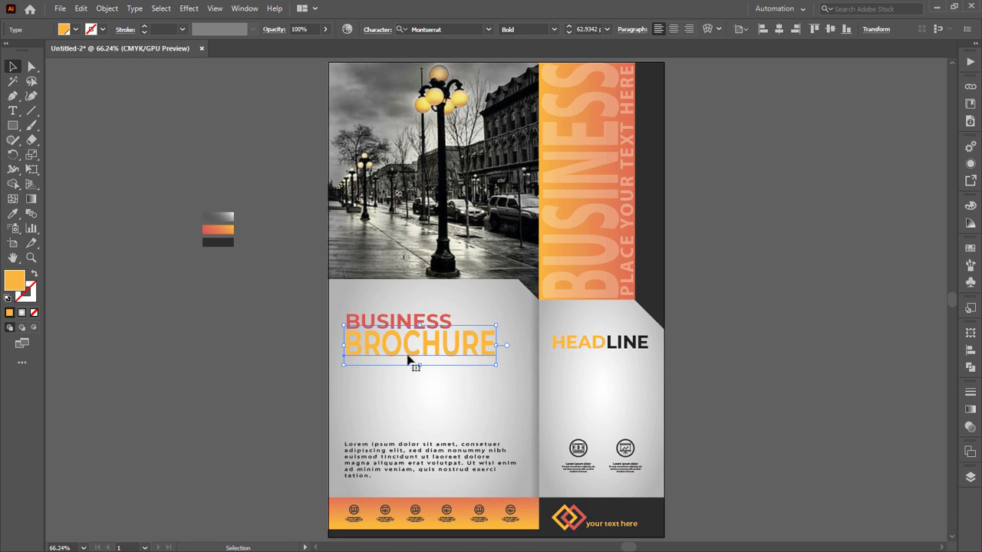
pyautogui.moveTo(408, 361); pyautogui.dragTo(408, 369)
pyautogui.moveTo(406, 323); pyautogui.dragTo(394, 404)
pyautogui.click(540, 377)
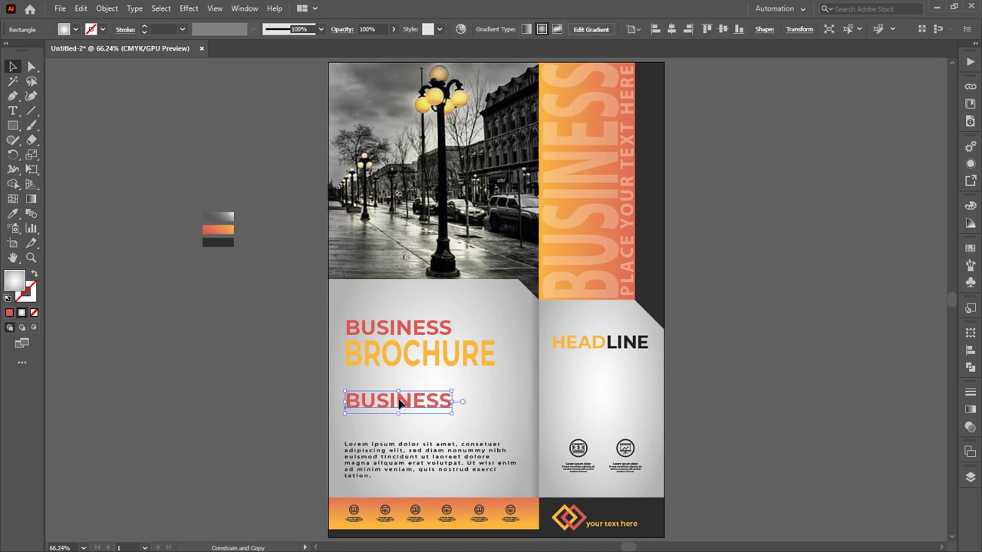
# Step: Retype the copied line as 2020 and enlarge it
pyautogui.doubleClick(399, 400)
pyautogui.write('2020')
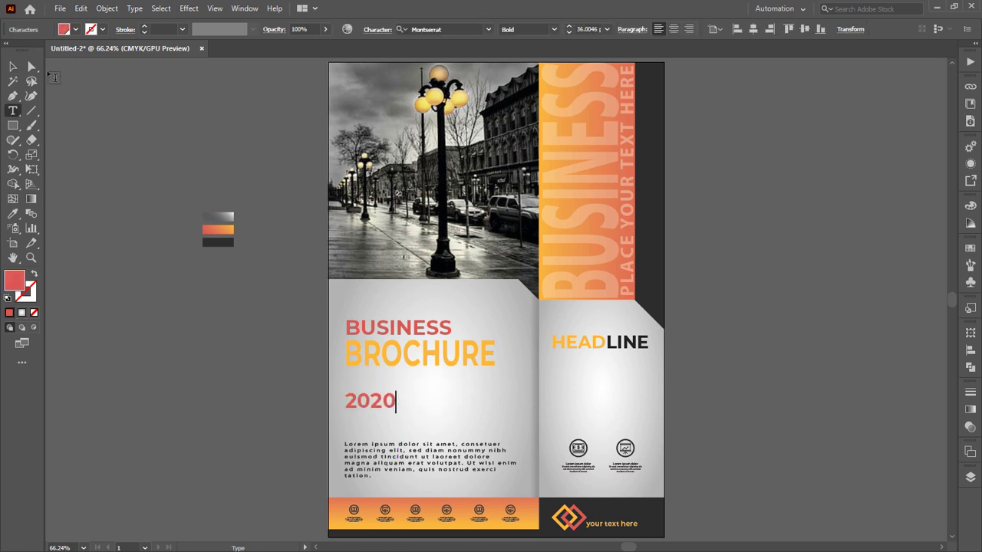
pyautogui.press('Escape')
pyautogui.moveTo(394, 415)
pyautogui.mouseDown()
pyautogui.moveTo(408, 425)
pyautogui.moveTo(395, 410)
pyautogui.mouseUp()
# Step: Respace BUSINESS, BROCHURE and 2020 into a tight three-line title
pyautogui.moveTo(409, 356); pyautogui.dragTo(406, 365)
pyautogui.click(441, 335)
pyautogui.moveTo(454, 339)
pyautogui.mouseDown()
pyautogui.moveTo(466, 343)
pyautogui.moveTo(436, 353)
pyautogui.mouseUp()
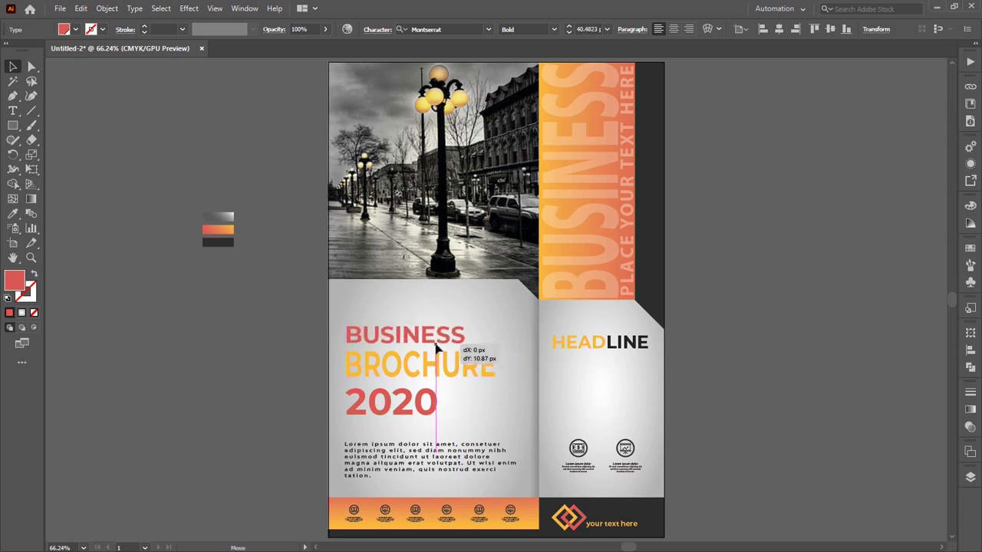
pyautogui.click(418, 413)
pyautogui.moveTo(411, 408); pyautogui.dragTo(411, 403)
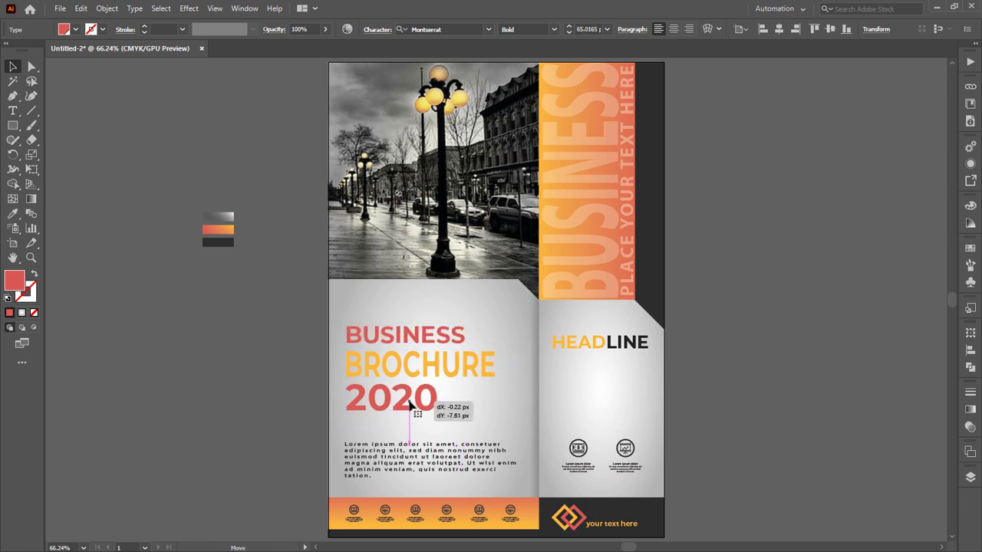
# Step: Set 2020 to Montserrat Black with the dark charcoal bar colour
pyautogui.click(555, 29)
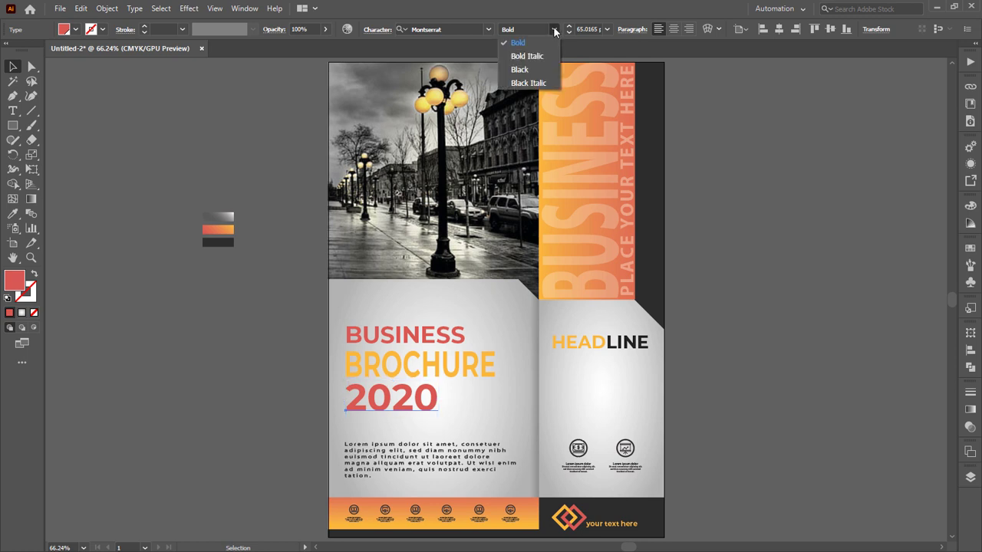
pyautogui.click(546, 69)
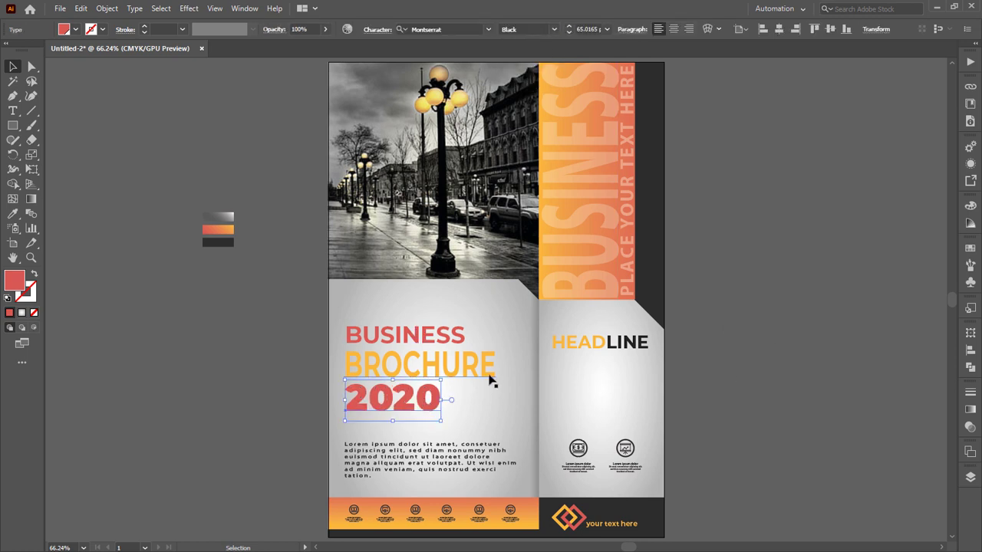
pyautogui.press('i')
pyautogui.click(648, 237)
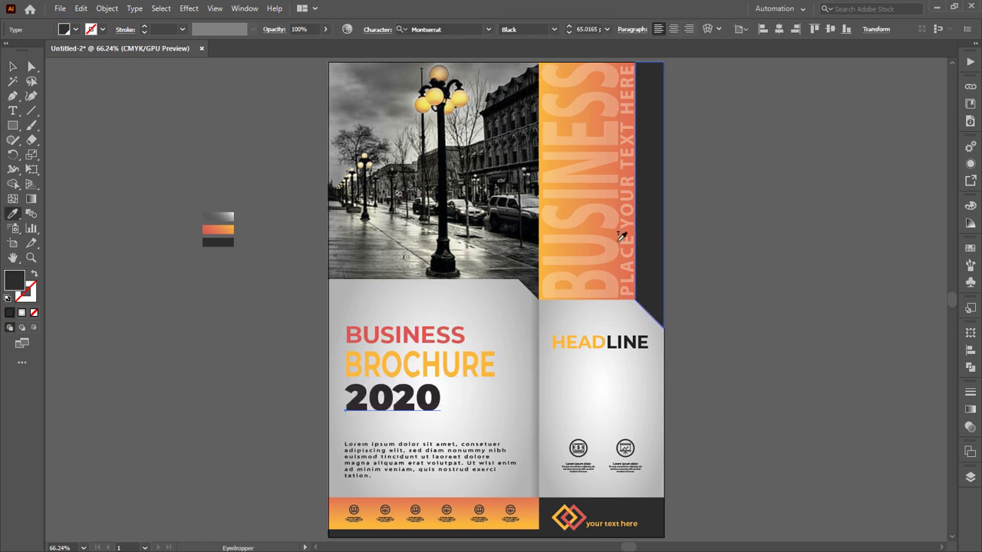
pyautogui.press('v')
pyautogui.click(89, 88)
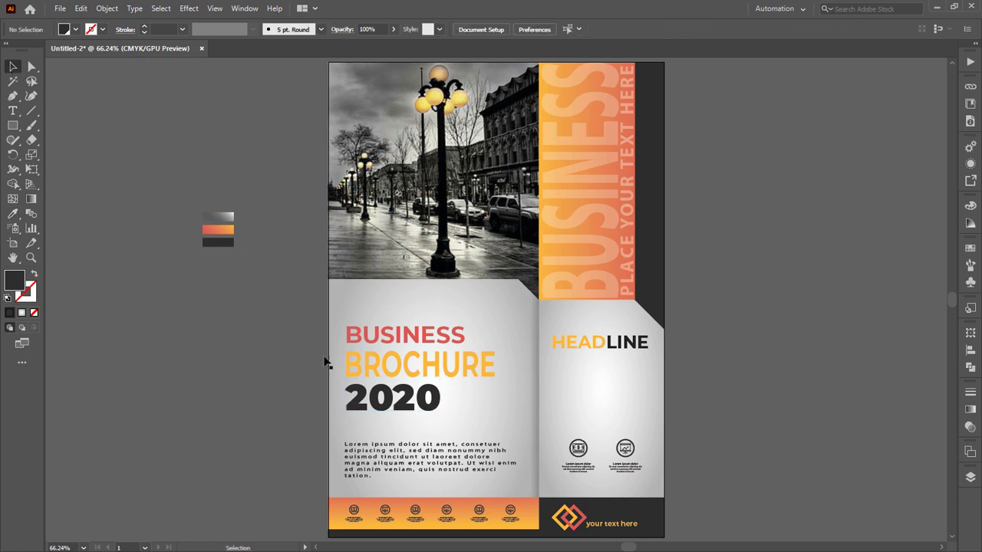
# Step: Recolour the selected title text orange from the Fill swatches
pyautogui.click(393, 369)
pyautogui.doubleClick(392, 369)
pyautogui.press('i')
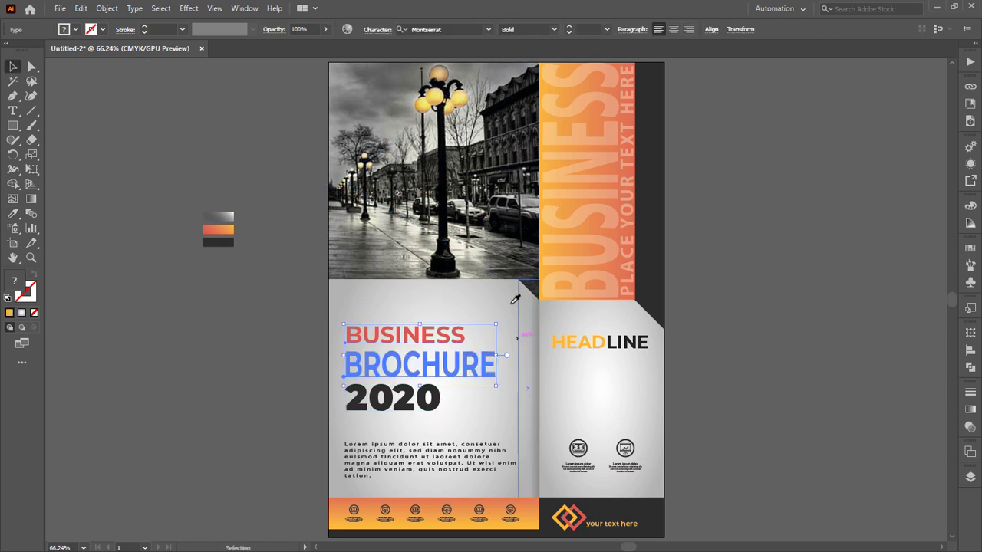
pyautogui.click(77, 29)
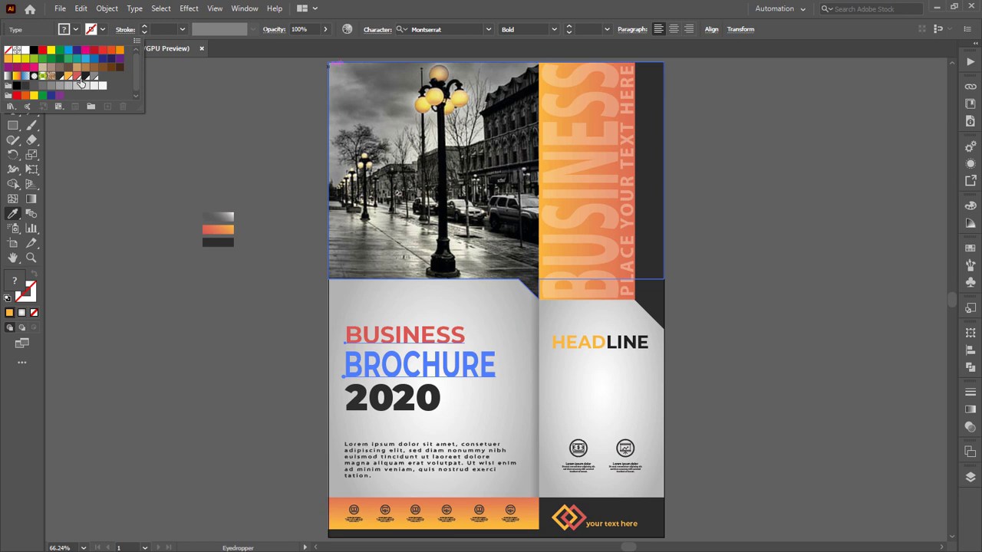
pyautogui.click(77, 77)
pyautogui.click(69, 77)
pyautogui.click(17, 69)
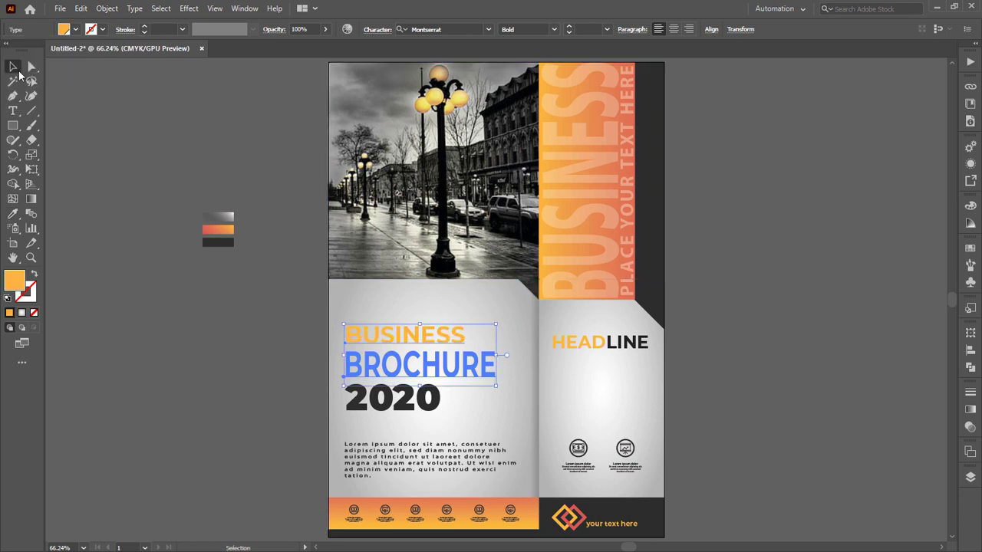
# Step: Apply a drop shadow effect to the title
pyautogui.click(188, 10)
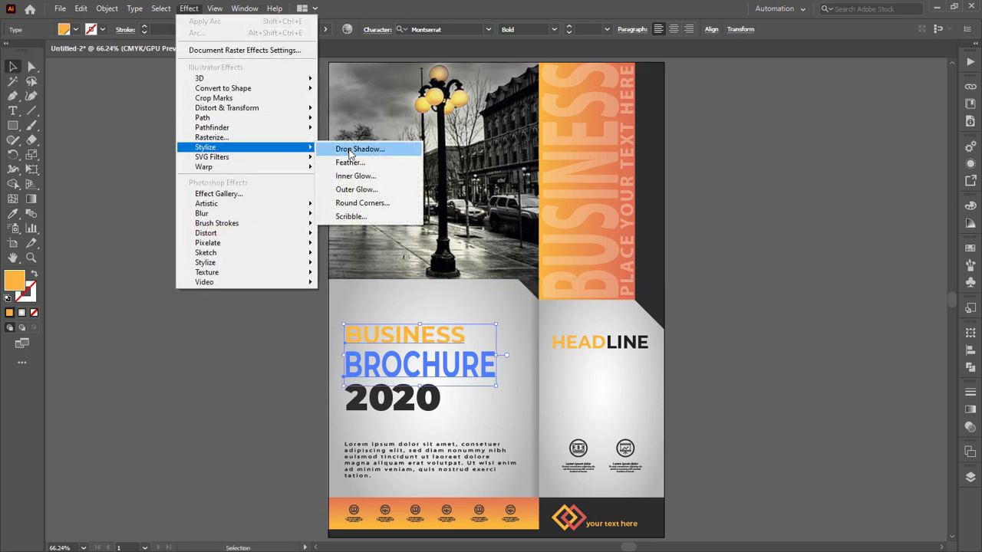
pyautogui.click(353, 152)
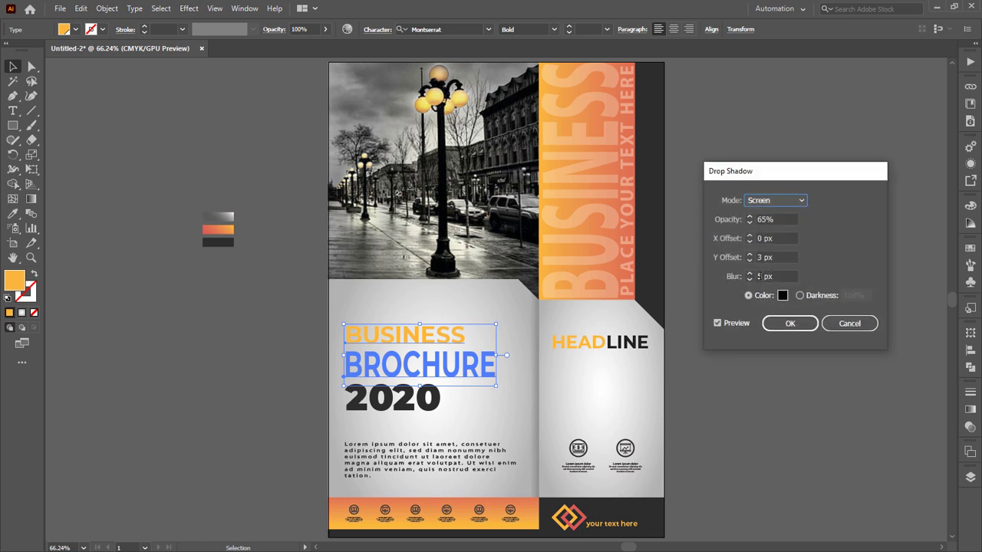
pyautogui.click(717, 324)
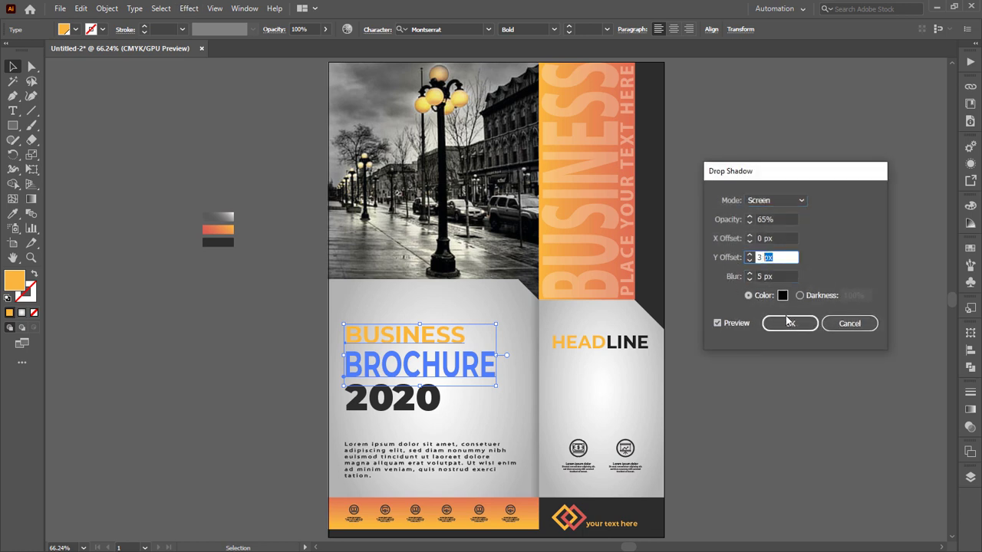
pyautogui.click(790, 323)
pyautogui.click(725, 408)
# Step: Add a drop shadow to BROCHURE, undoing an accidental move
pyautogui.click(475, 371)
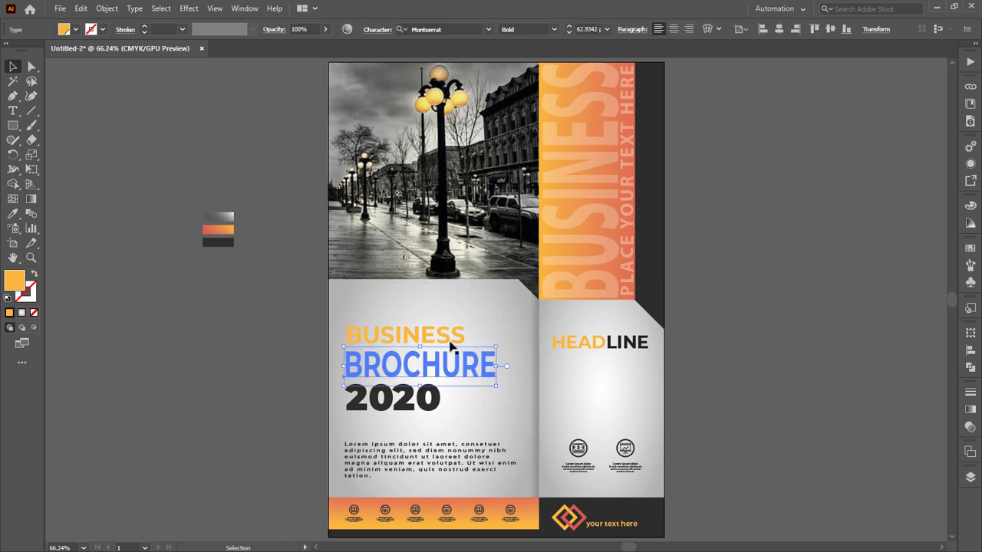
pyautogui.click(188, 8)
pyautogui.moveTo(206, 147)
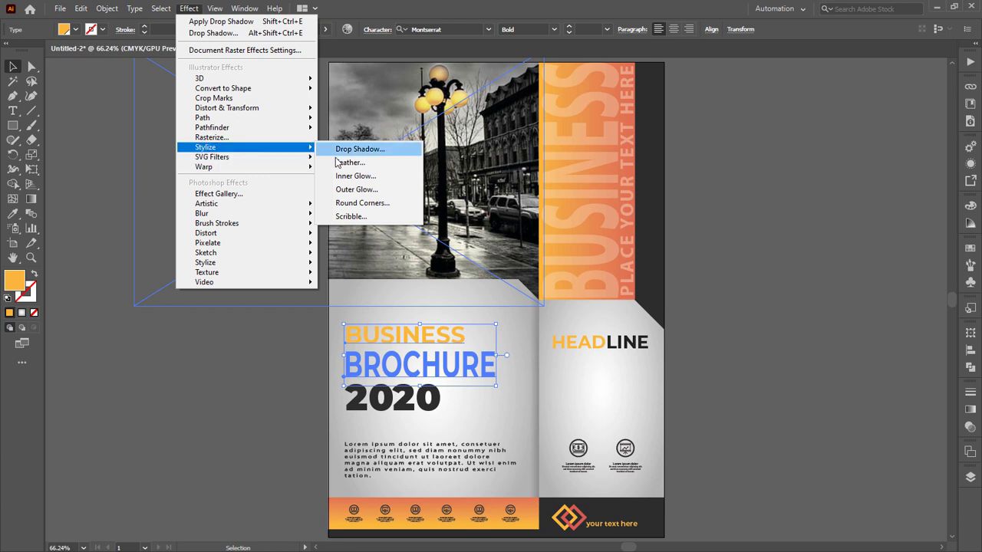
pyautogui.click(367, 150)
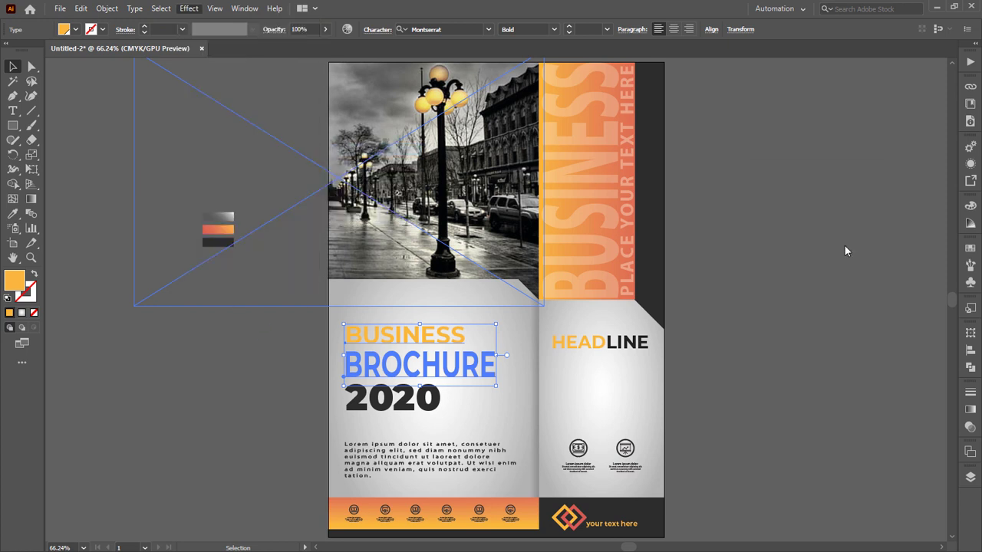
pyautogui.click(790, 321)
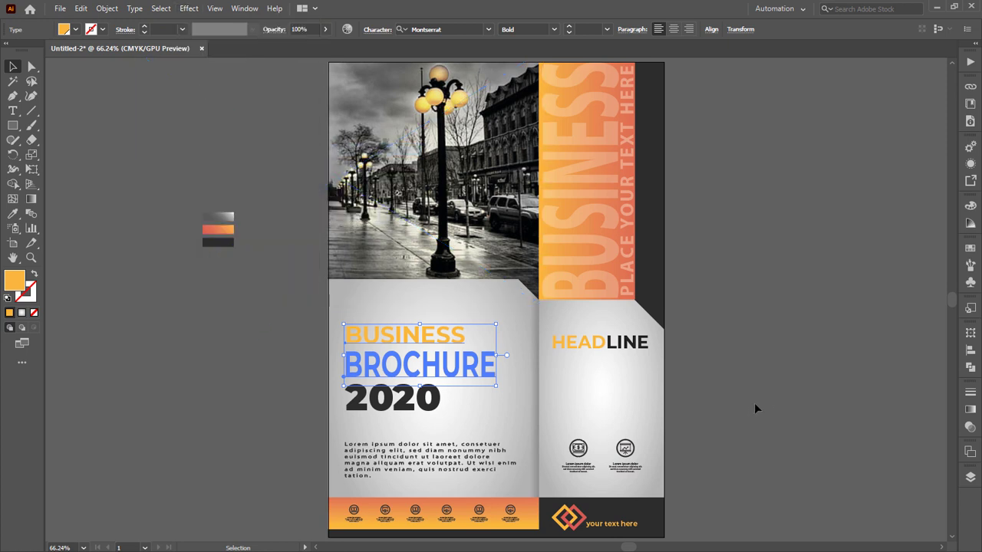
pyautogui.moveTo(346, 375); pyautogui.dragTo(142, 376)
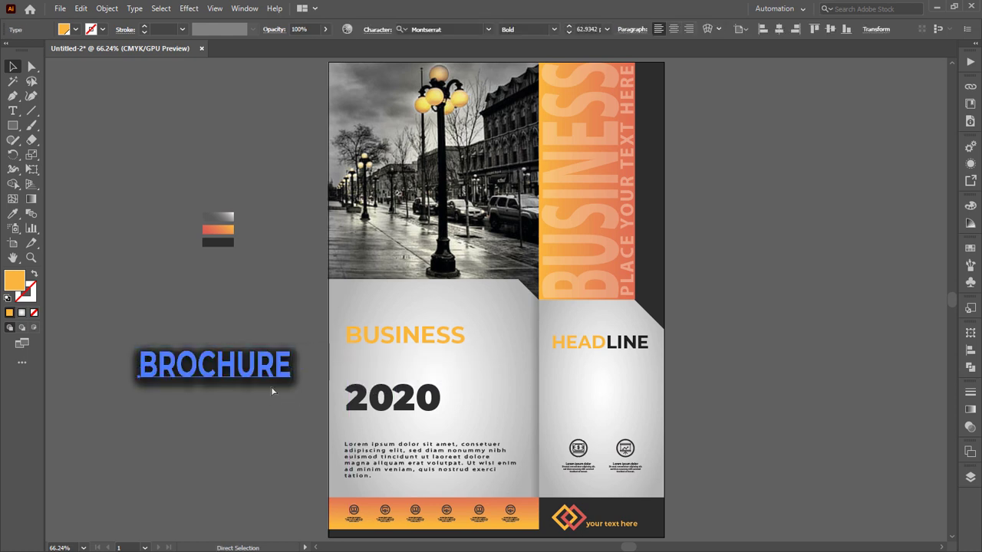
pyautogui.hotkey('ctrl', 'z')
# Step: Switch the title lines' drop shadow blend mode to Multiply
pyautogui.click(460, 368)
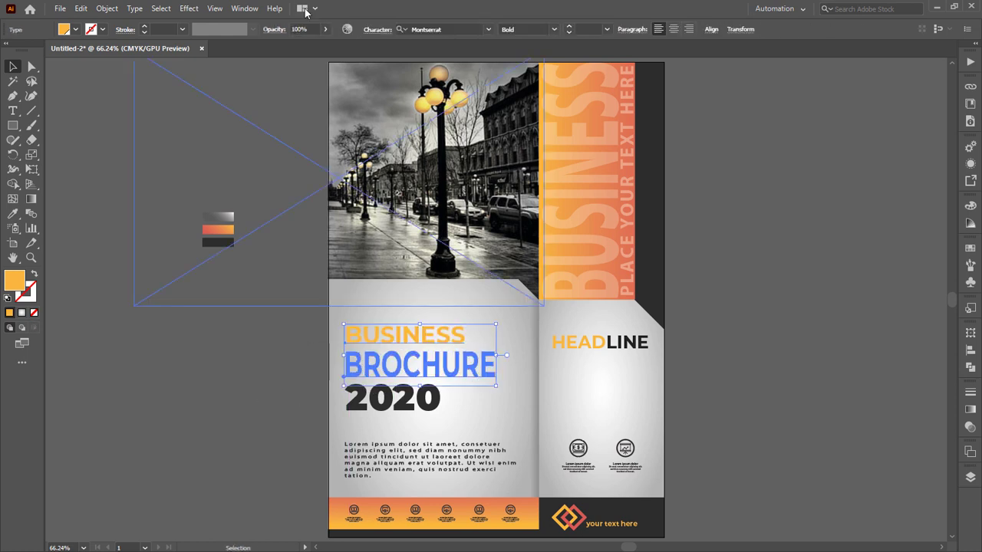
pyautogui.click(673, 475)
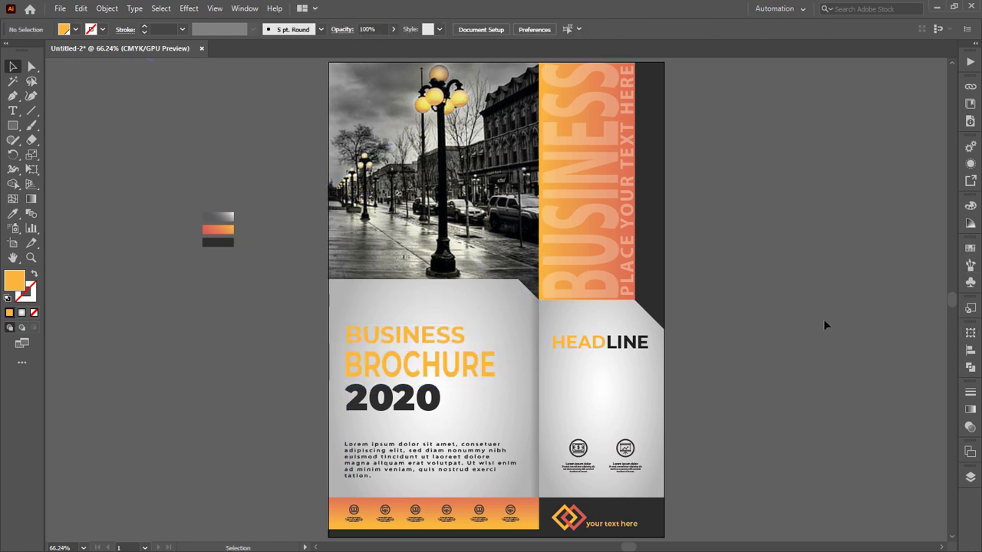
pyautogui.click(464, 375)
pyautogui.keyDown('shift'); pyautogui.click(449, 337); pyautogui.keyUp('shift')
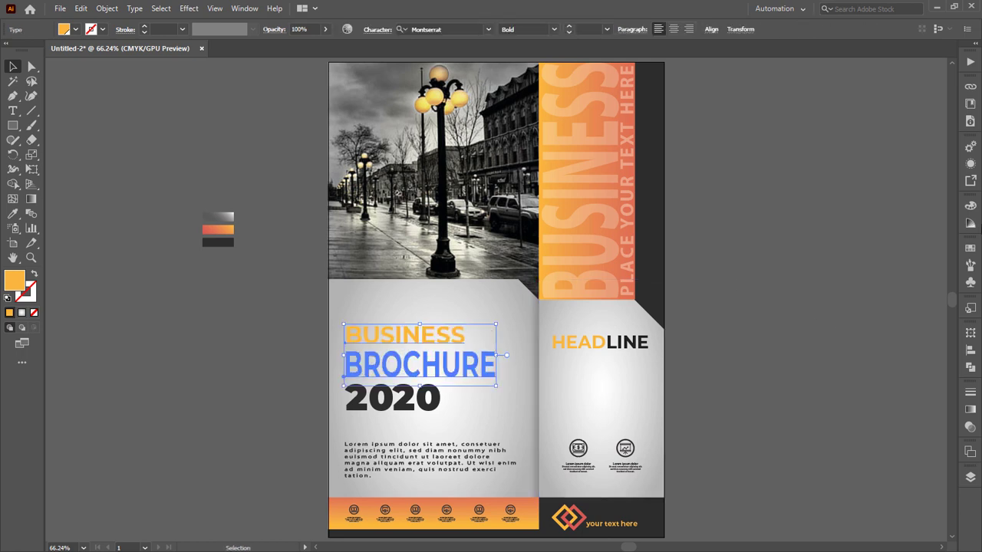
pyautogui.click(969, 164)
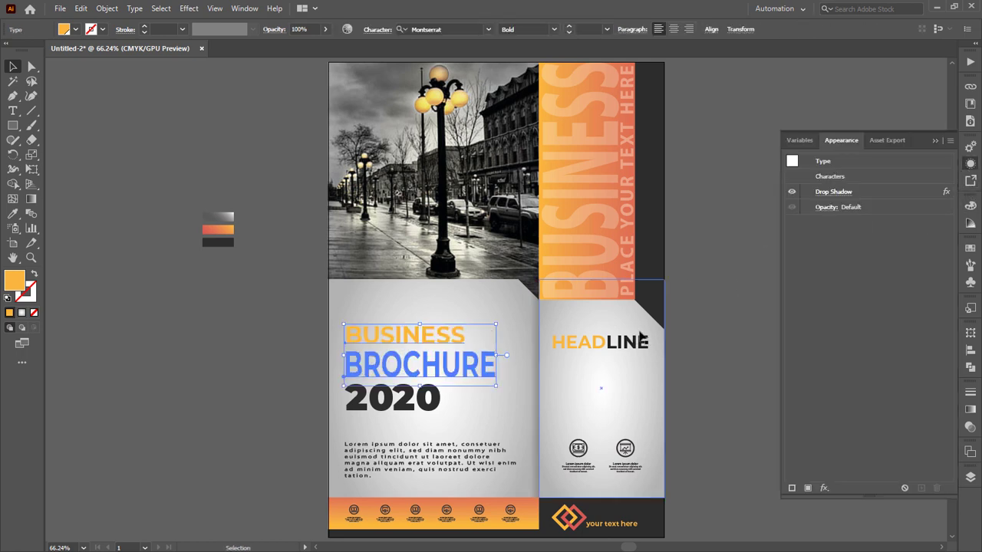
pyautogui.click(819, 194)
pyautogui.click(775, 200)
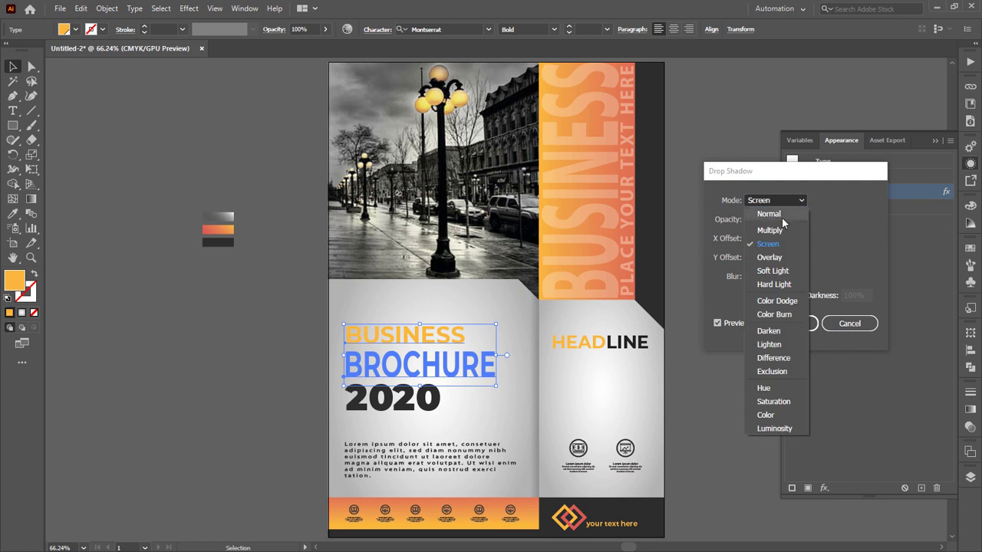
pyautogui.click(782, 217)
pyautogui.click(786, 202)
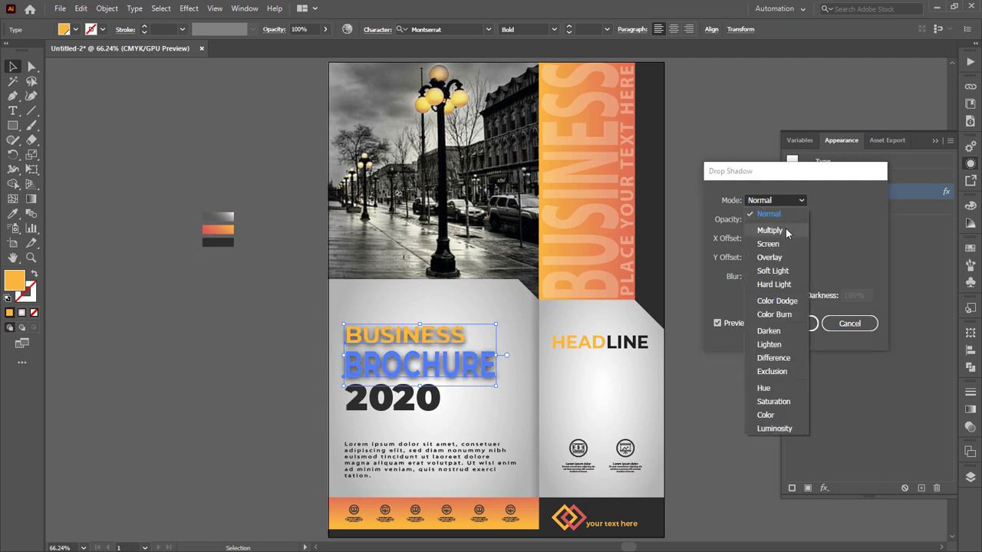
pyautogui.click(775, 230)
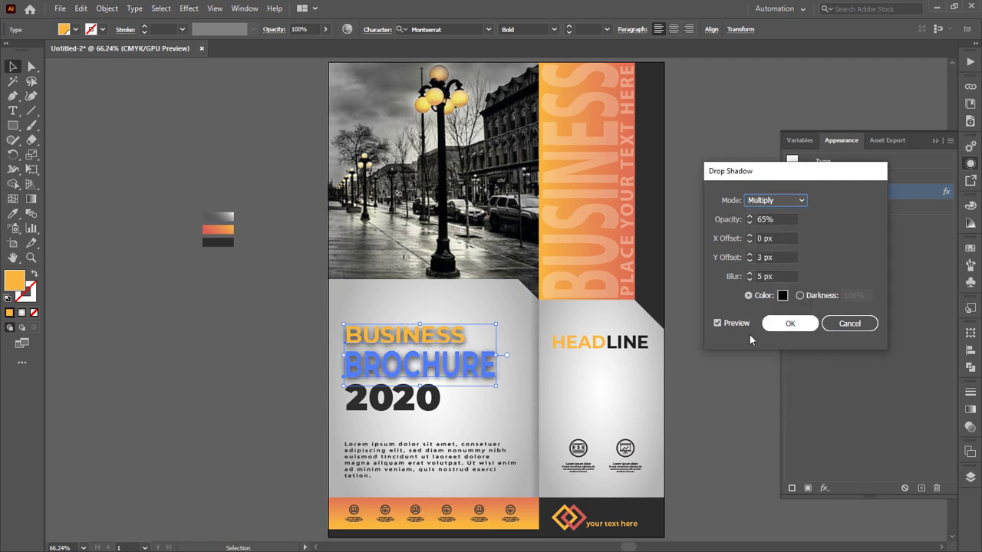
# Step: Set the shadow to 1 px X/Y offsets, 45% opacity and 2 px blur
pyautogui.click(767, 277)
pyautogui.click(775, 257)
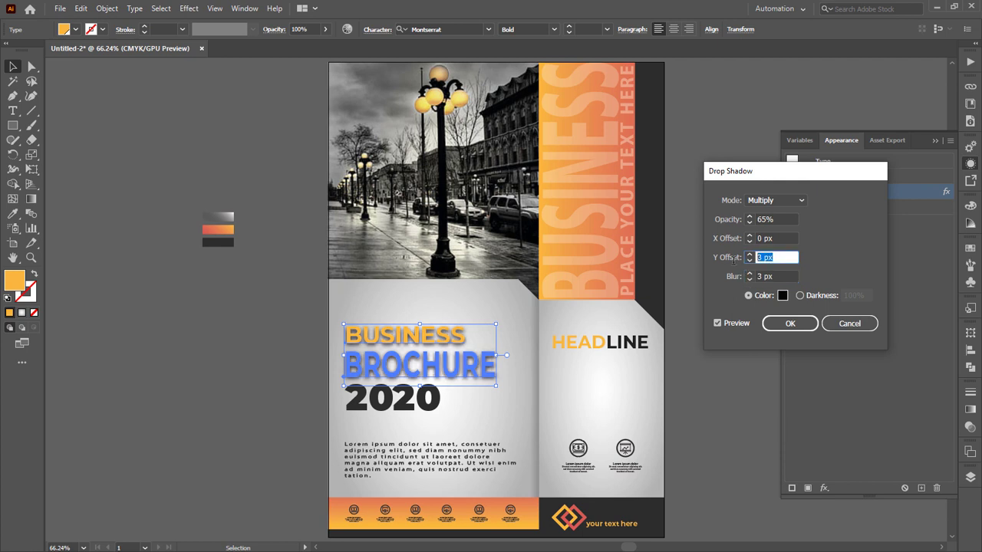
pyautogui.click(789, 238)
pyautogui.write('1')
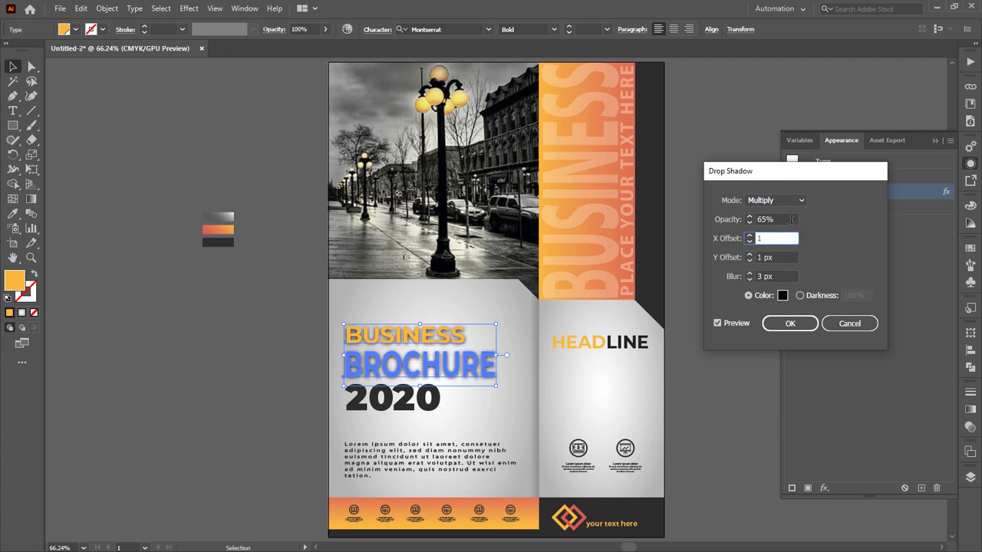
pyautogui.click(791, 219)
pyautogui.write('45')
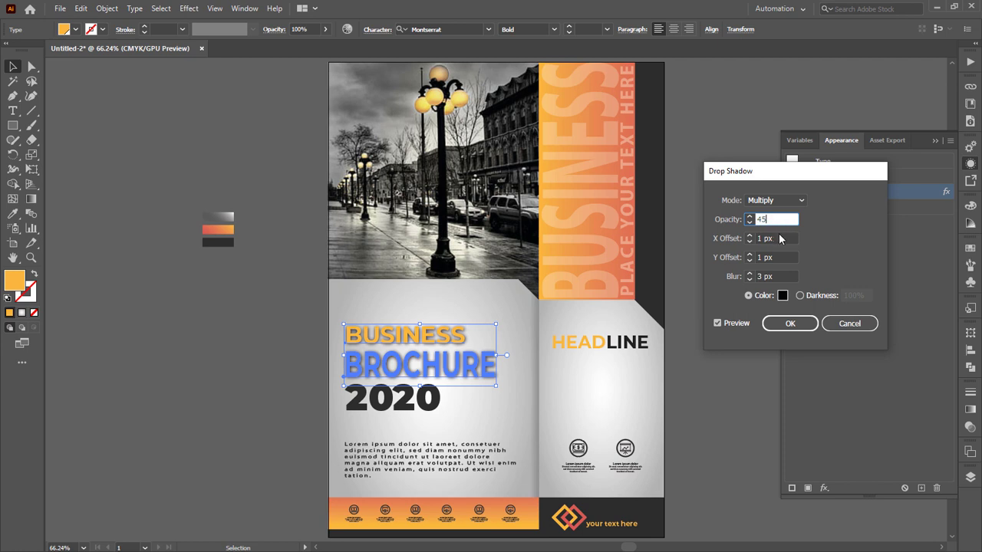
pyautogui.click(778, 234)
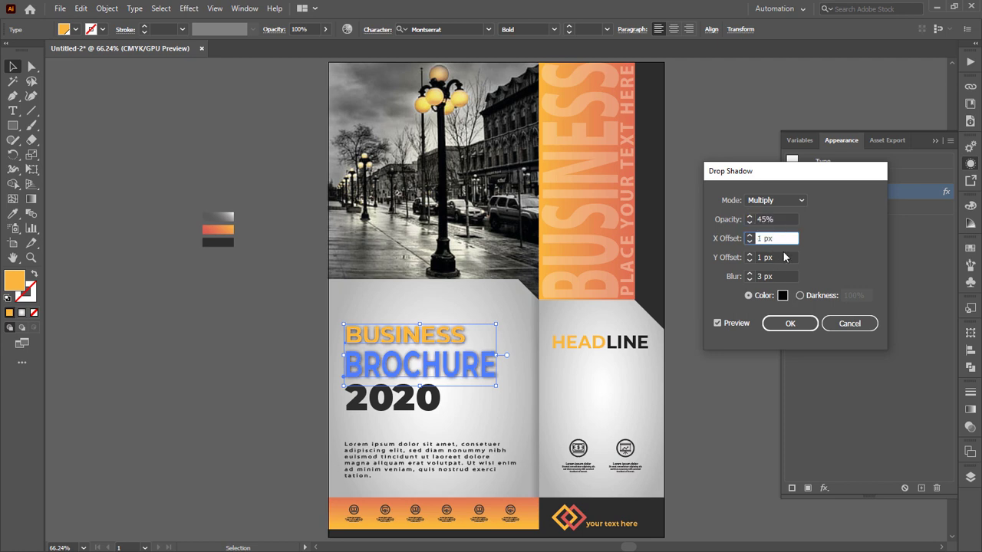
pyautogui.click(760, 278)
pyautogui.write('2')
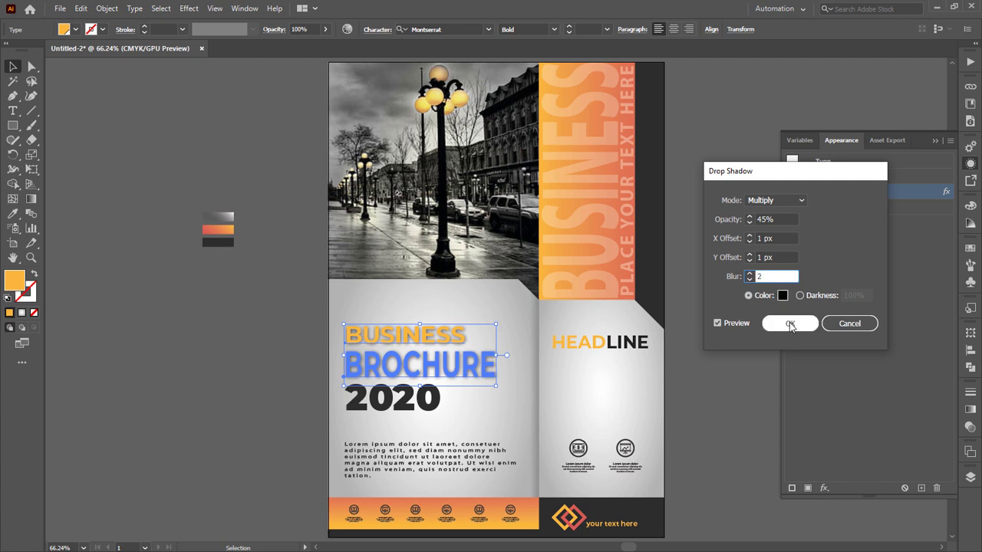
pyautogui.click(791, 326)
pyautogui.click(259, 388)
pyautogui.click(408, 377)
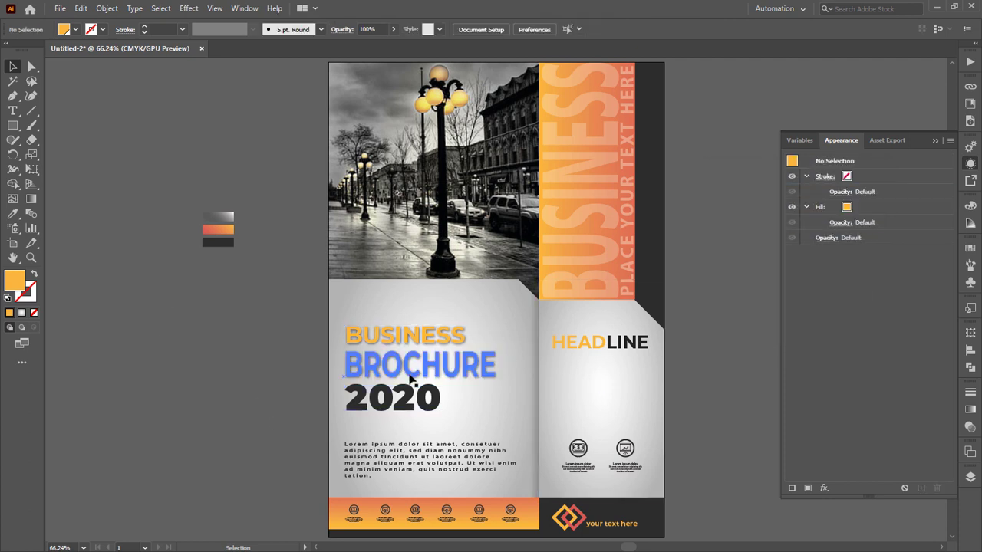
pyautogui.click(76, 29)
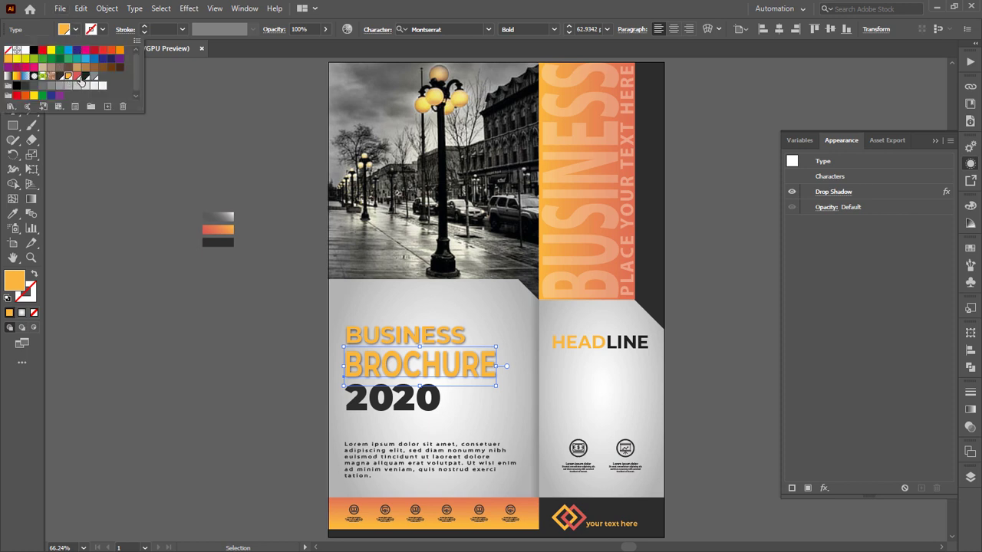
# Step: Fill BROCHURE red and add a drop shadow to HEADLINE
pyautogui.click(79, 77)
pyautogui.click(140, 294)
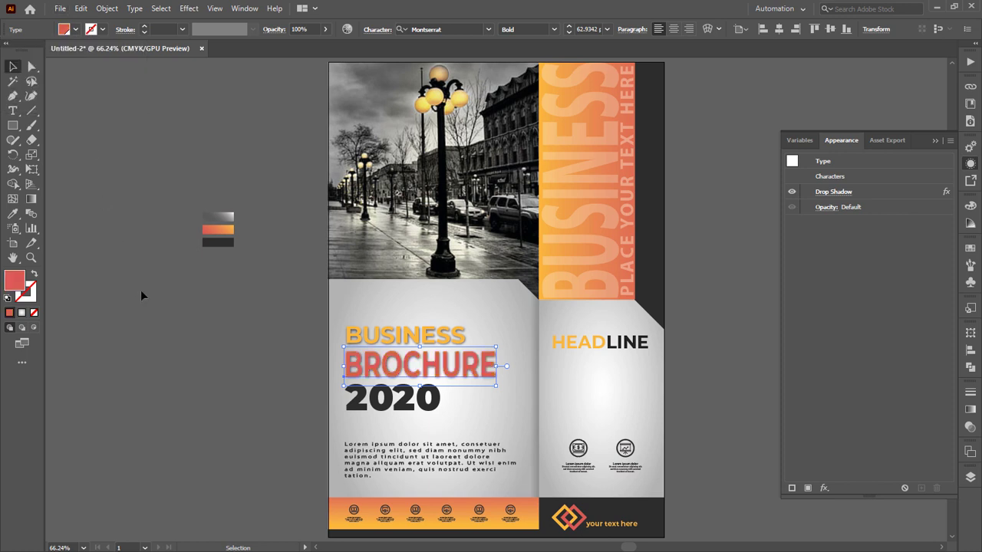
pyautogui.click(620, 349)
pyautogui.hotkey('shift', 'ctrl', 'e')
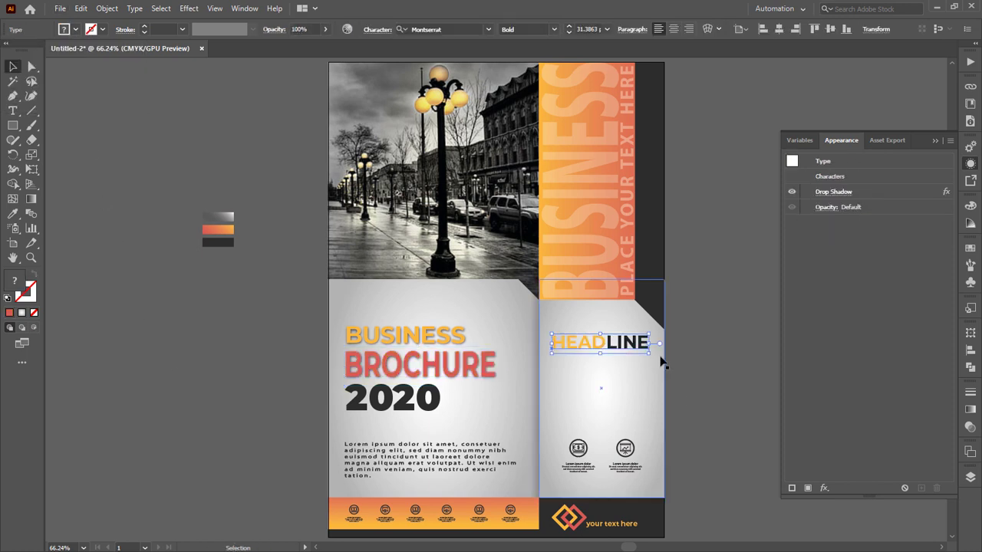
pyautogui.hotkey('shift', 'ctrl', 'e')
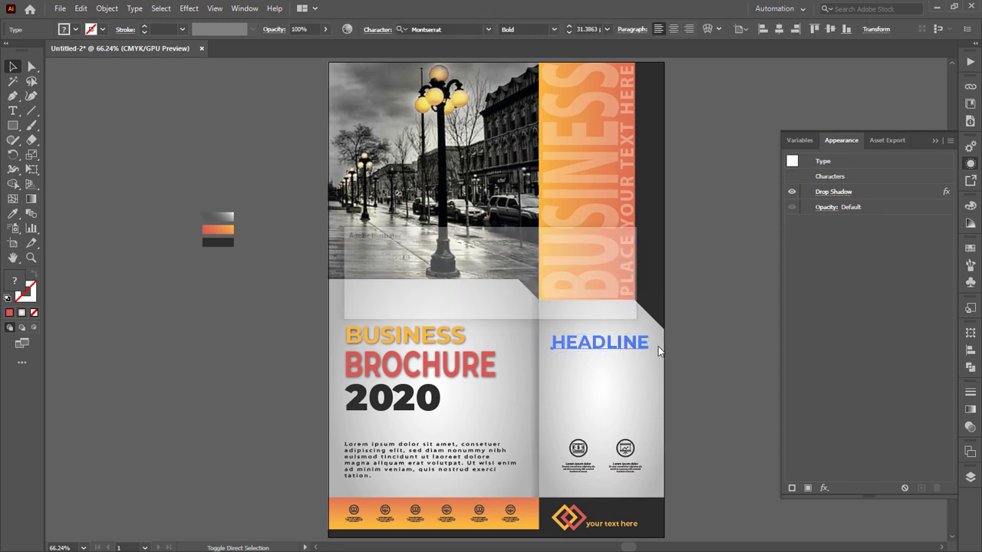
pyautogui.click(551, 306)
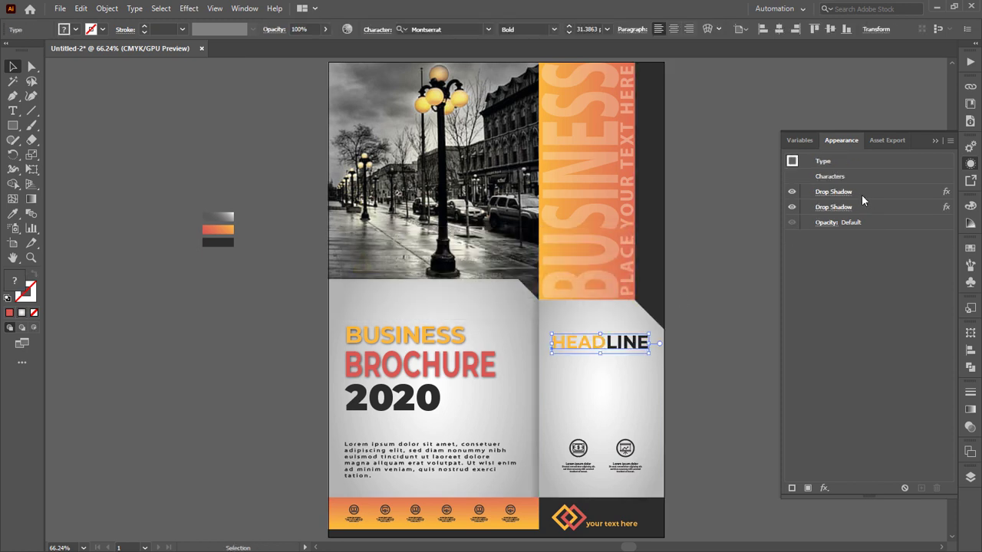
# Step: Set HEADLINE's shadow to Multiply with 1 px offsets, then copy an icon group beneath it
pyautogui.click(836, 192)
pyautogui.click(774, 200)
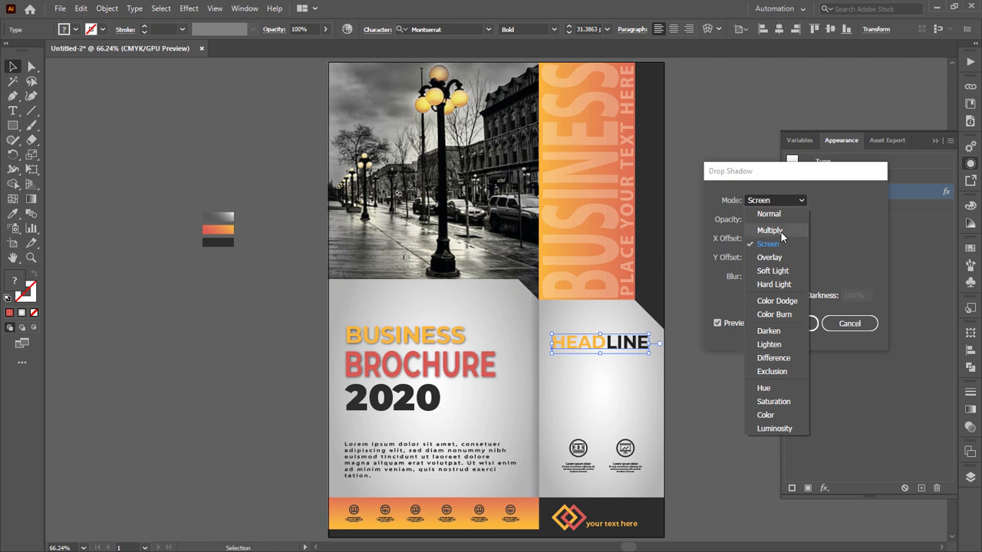
pyautogui.click(769, 230)
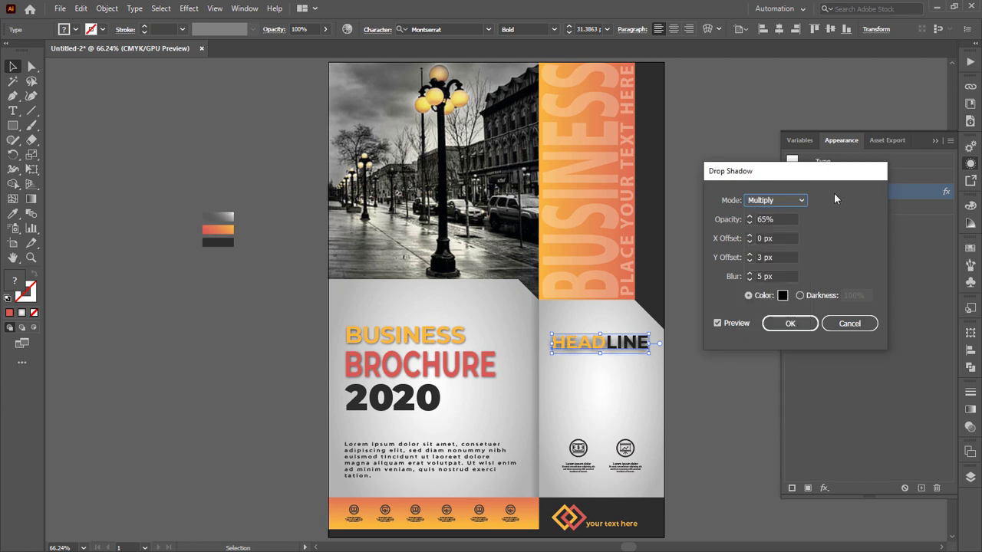
pyautogui.click(769, 277)
pyautogui.hotkey('shift', 'Tab')
pyautogui.write('1')
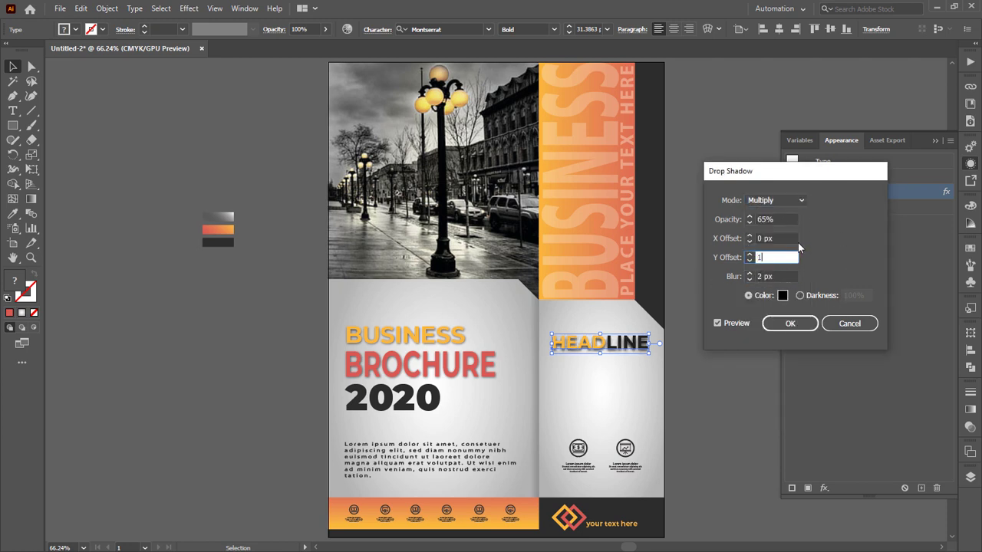
pyautogui.hotkey('shift', 'Tab')
pyautogui.write('1')
pyautogui.hotkey('shift', 'Tab')
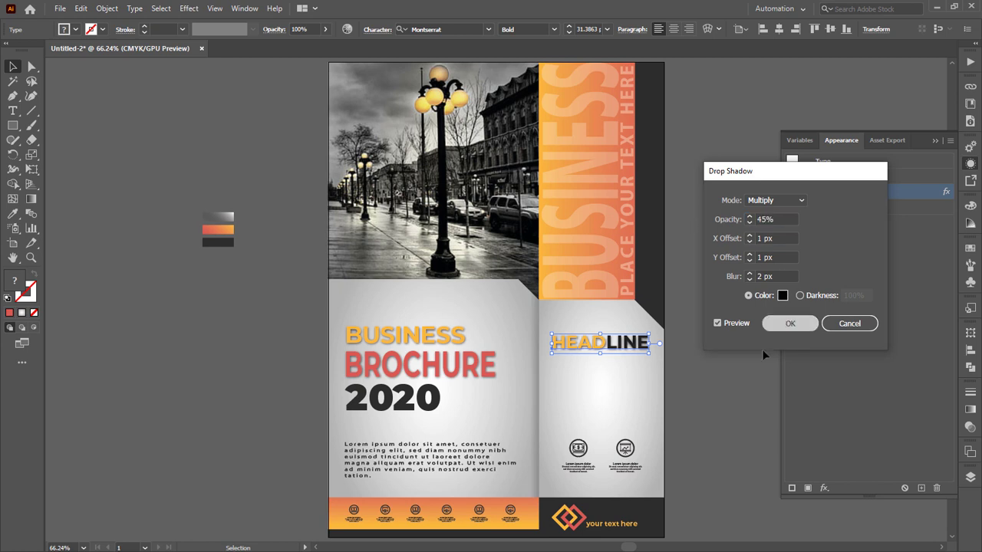
pyautogui.click(790, 322)
pyautogui.click(878, 182)
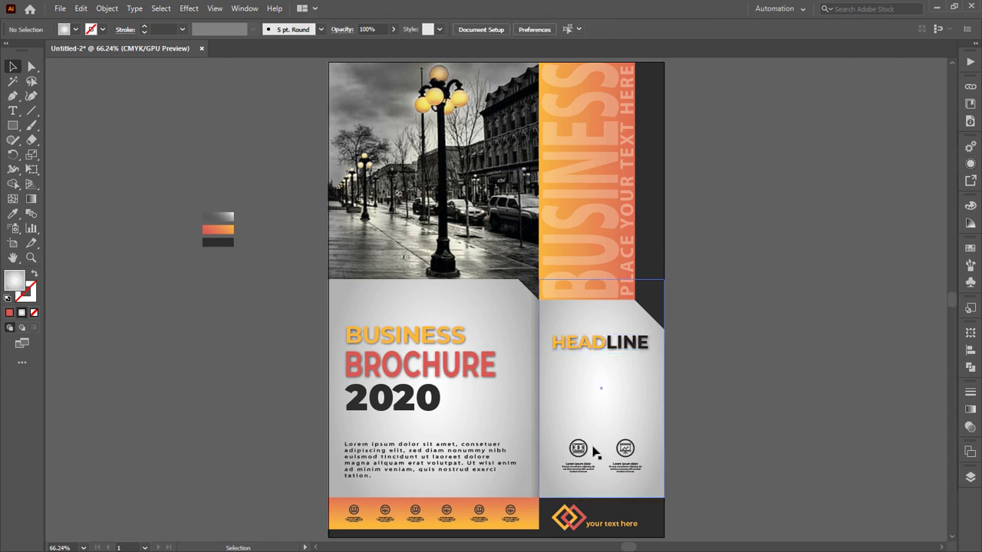
pyautogui.moveTo(579, 448)
pyautogui.mouseDown()
pyautogui.moveTo(581, 374)
pyautogui.moveTo(586, 392)
pyautogui.moveTo(580, 379)
pyautogui.moveTo(623, 381)
pyautogui.mouseUp()
# Step: Arrange the icon groups into a two-by-two grid under HEADLINE
pyautogui.click(648, 453)
pyautogui.hotkey('ctrl', 'z')
pyautogui.hotkey('ctrl', 'z')
pyautogui.hotkey('ctrl', 'z')
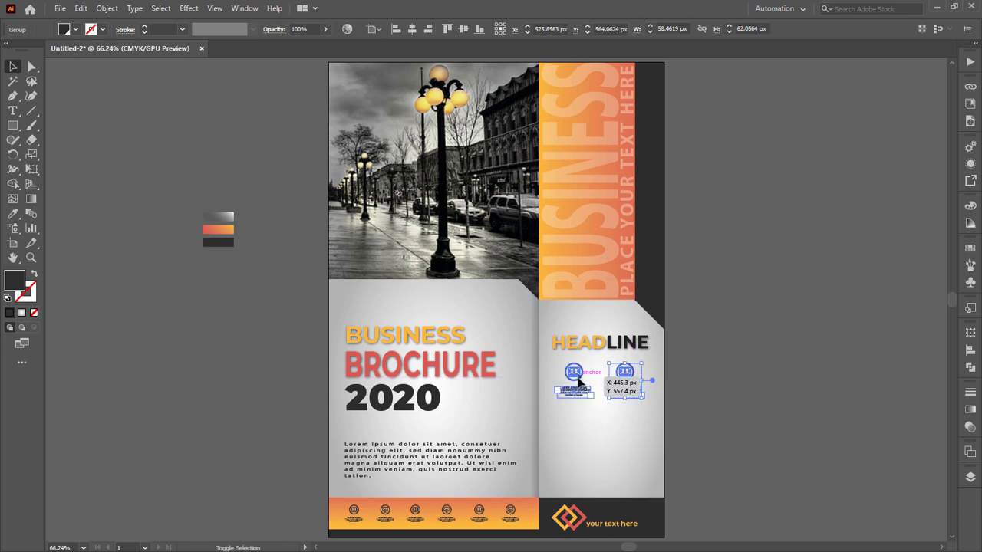
pyautogui.moveTo(627, 421); pyautogui.dragTo(627, 431)
pyautogui.click(734, 472)
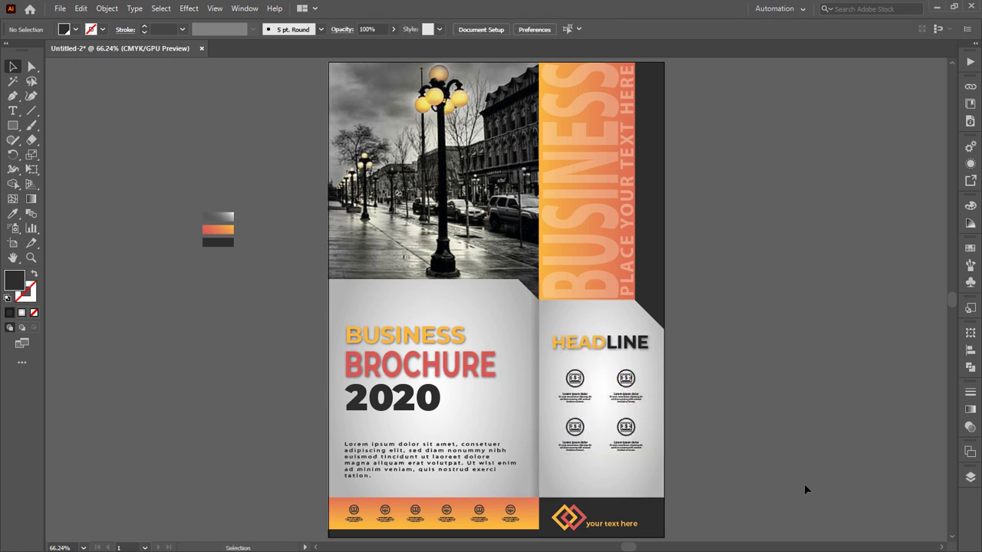
# Step: Copy the lorem ipsum paragraph below the grid and delete the stray colour bars
pyautogui.moveTo(419, 465)
pyautogui.mouseDown()
pyautogui.moveTo(880, 492)
pyautogui.moveTo(827, 465)
pyautogui.moveTo(657, 479)
pyautogui.mouseUp()
pyautogui.click(751, 461)
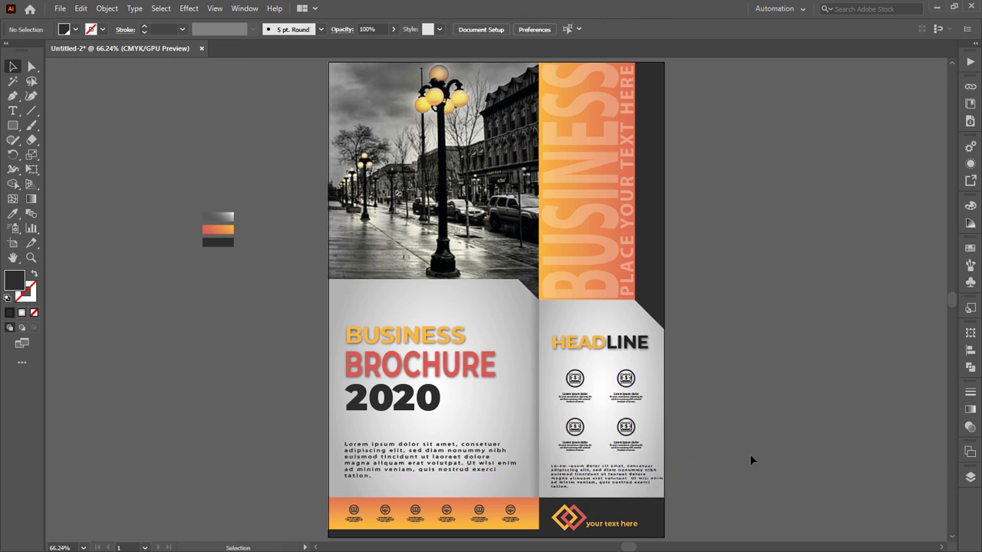
pyautogui.moveTo(174, 201); pyautogui.dragTo(228, 279)
pyautogui.press('Delete')
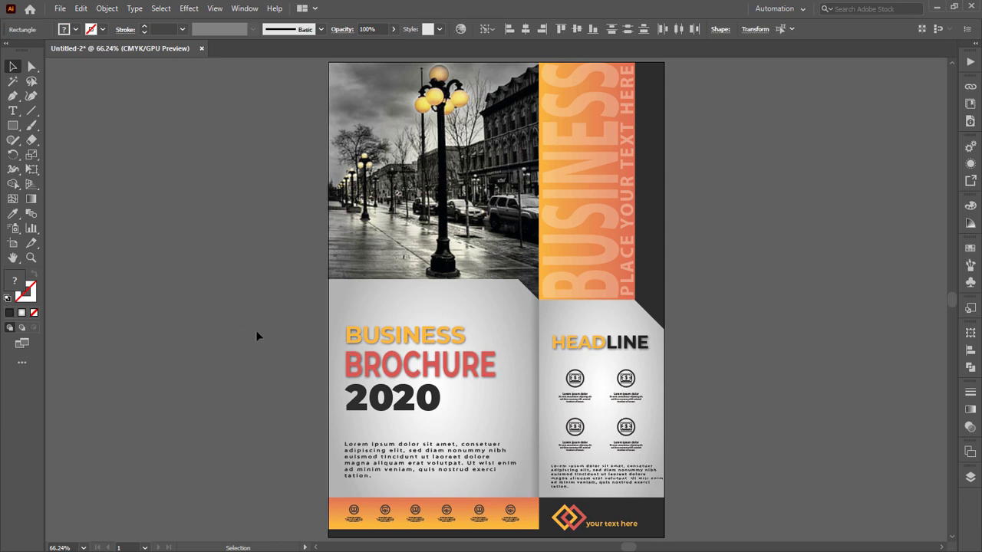